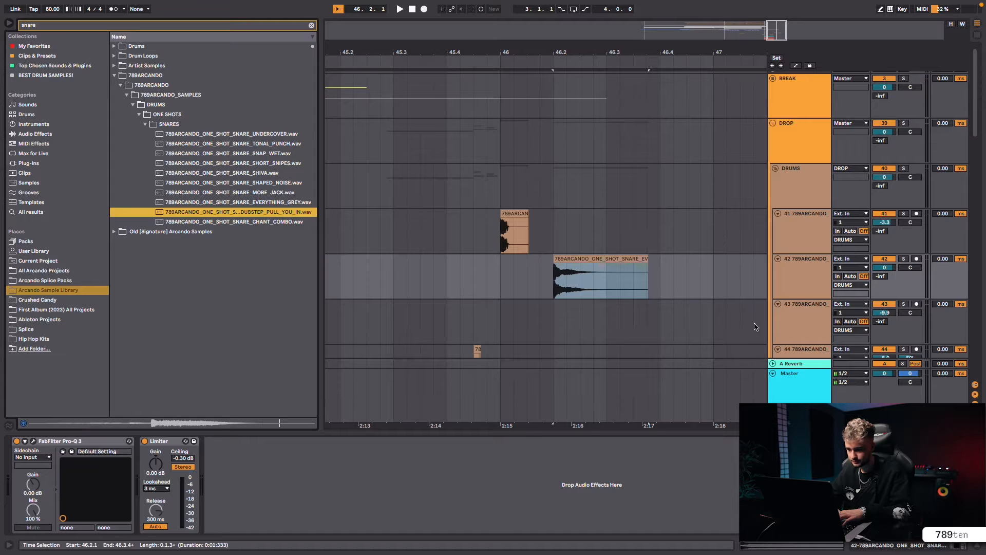
Add the DUBSTEP_PULL_YOU_IN snare on a new audio track and align its peak with the 46.2 snare hit.
key(ctrl+t)
drag(298, 218, 530, 318)
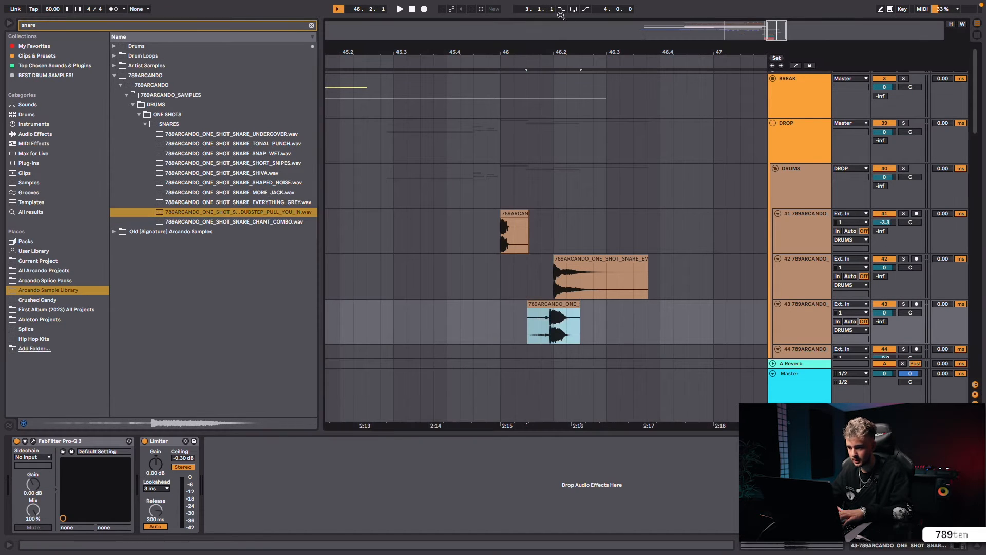
drag(560, 49, 560, 69)
drag(569, 305, 587, 305)
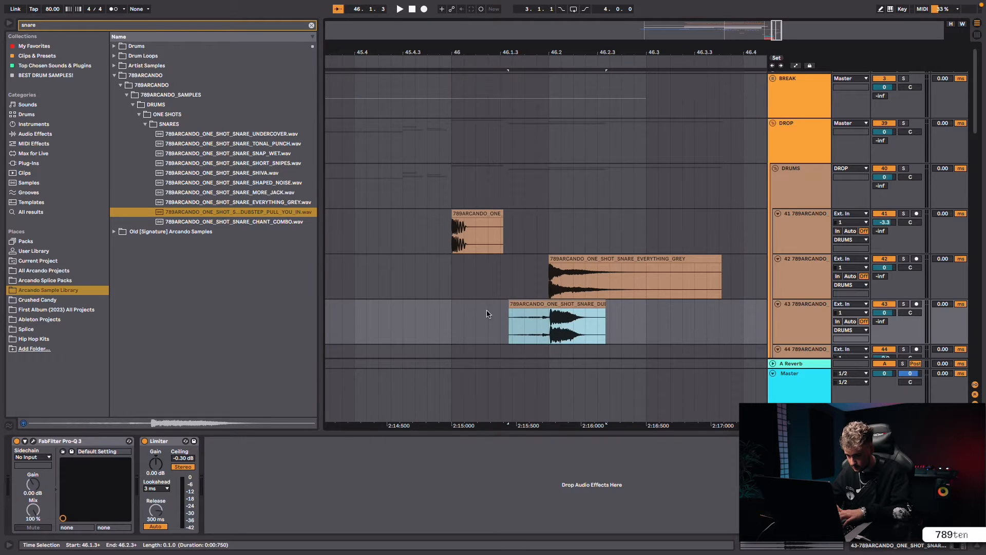
Play the layered snares from 46.1.1 and trim the pull-in snare's start to 46.2.1.
click(452, 324)
key(space)
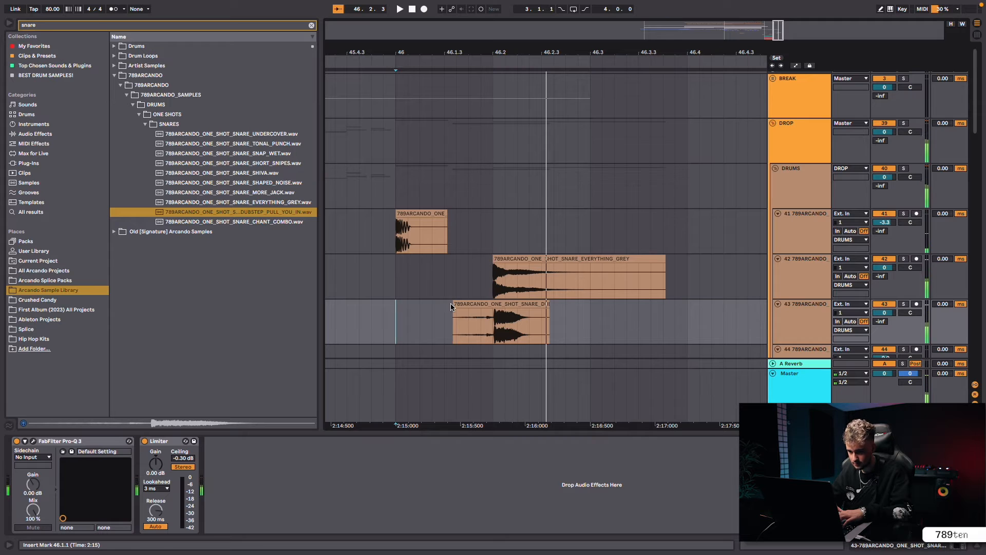
click(455, 306)
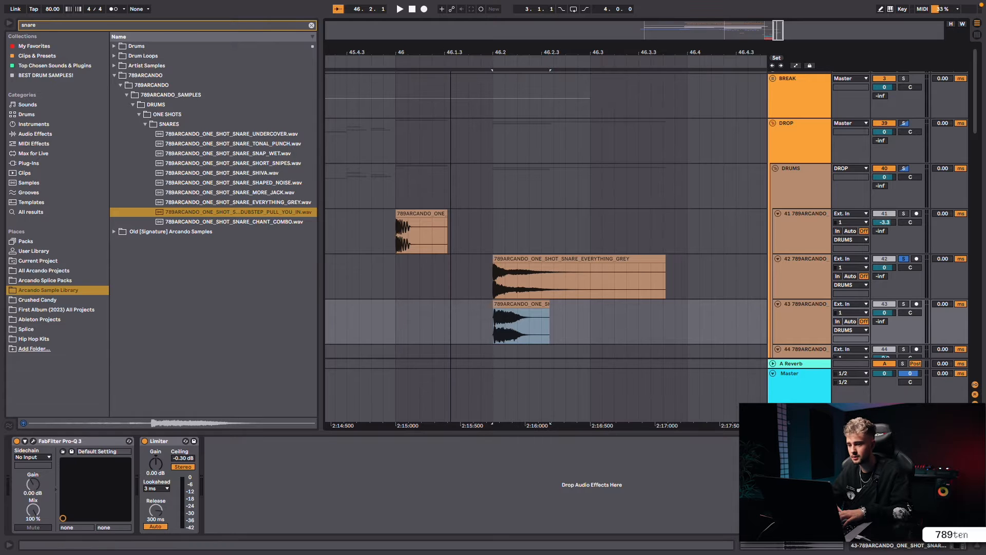
Play the soloed snare on track 42, then turn off its solo.
drag(451, 51, 450, 66)
click(488, 264)
key(space)
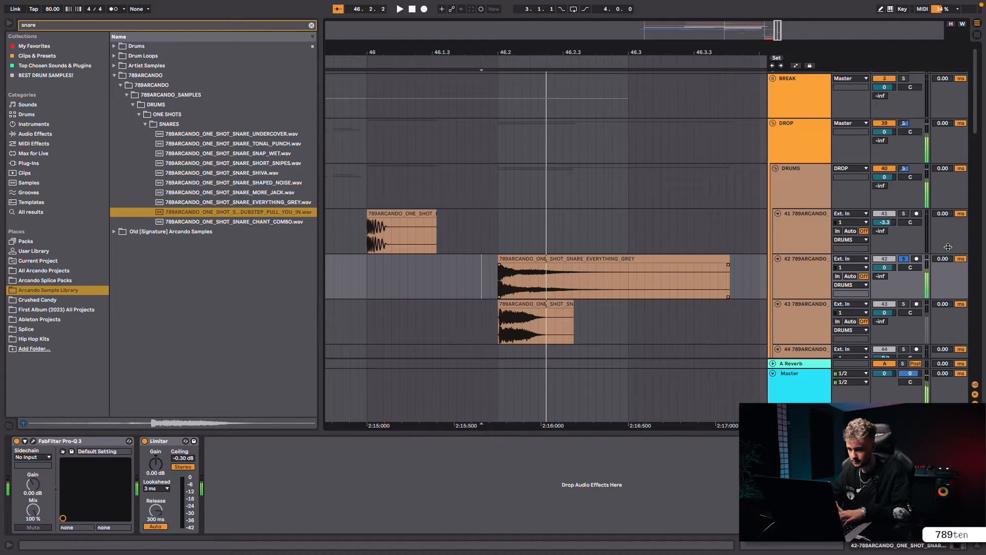
click(904, 258)
scroll(637, 206, left, 4)
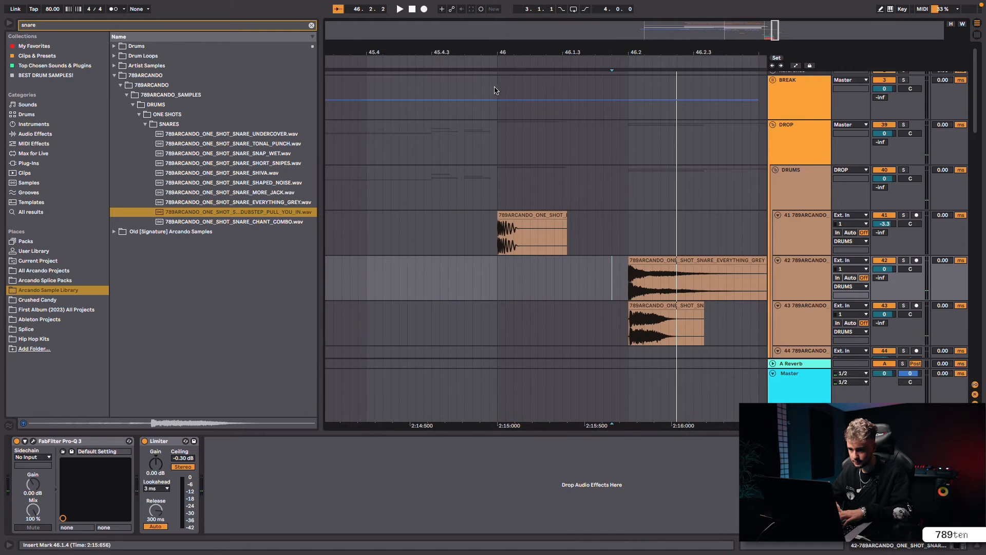
Copy the kick at 46.1.1 to 46.2.3 on track 41 and play the pattern.
drag(529, 48, 529, 32)
scroll(529, 143, left, 4)
scroll(529, 144, down, 2)
click(353, 64)
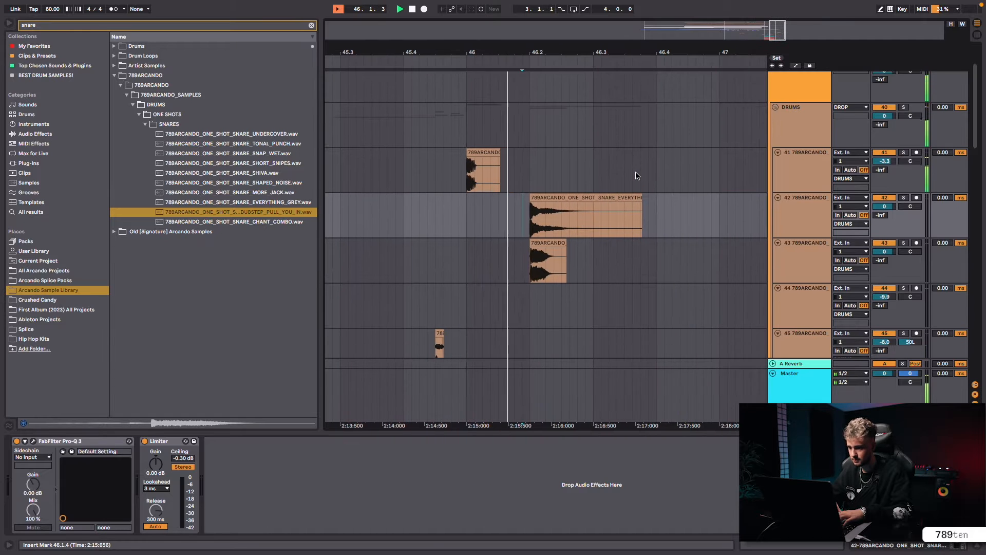
drag(484, 146, 578, 163)
key(space)
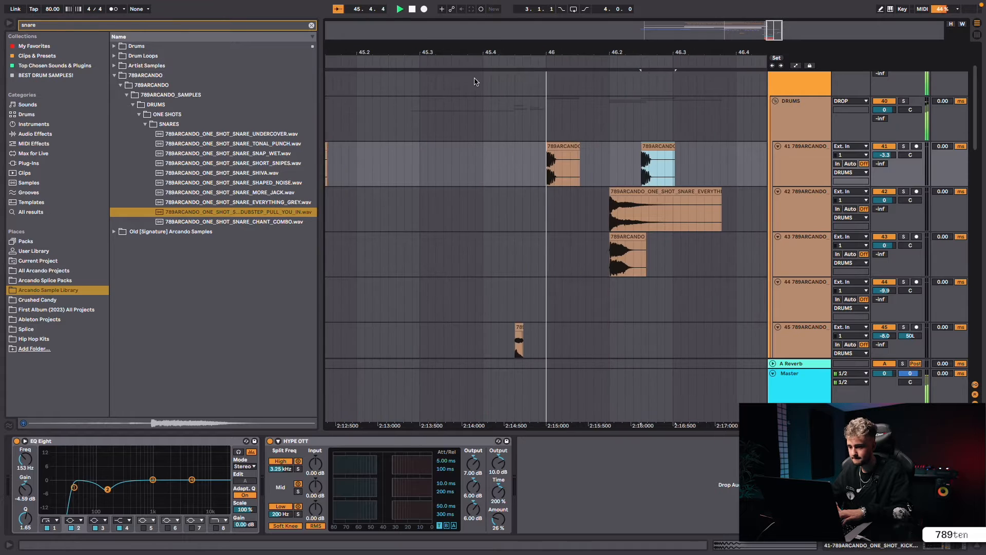
Move the copied kick to 46.2.4, play it back, and duplicate it at 46.3.2.
key(space)
drag(573, 147, 591, 150)
key(space)
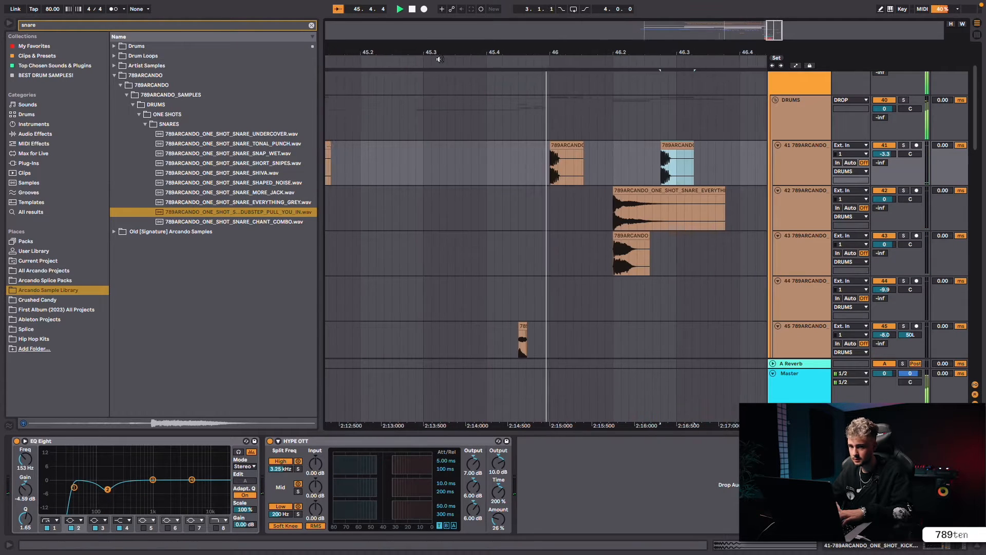
scroll(559, 119, up, 1)
key(space)
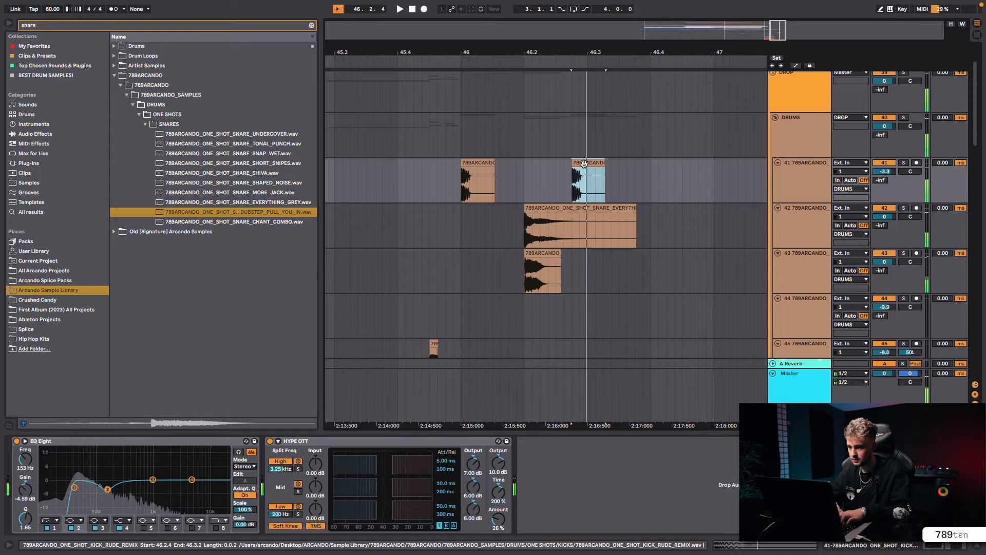
drag(587, 163, 621, 168)
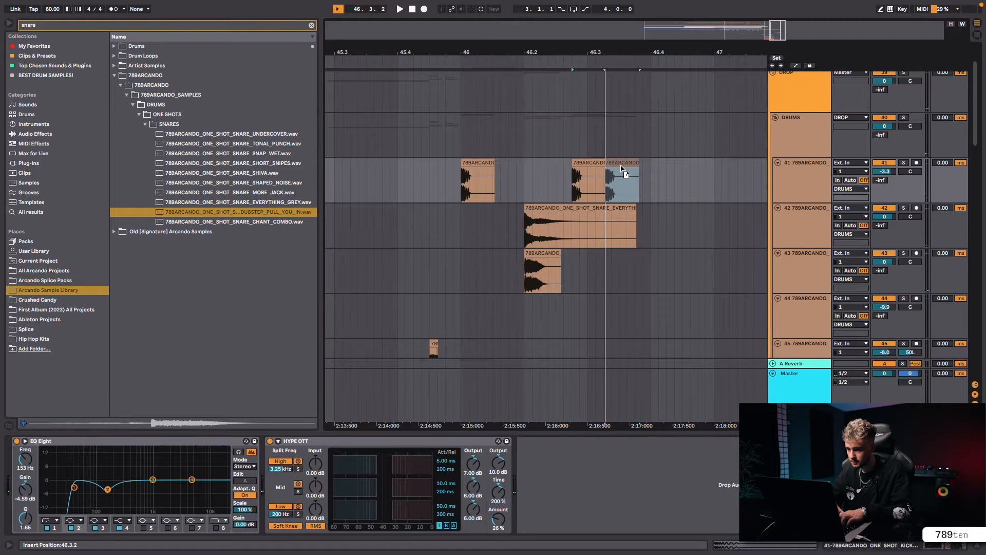
Copy both layered snares at 46.2 to 46.4.1 and play the pattern.
click(538, 208)
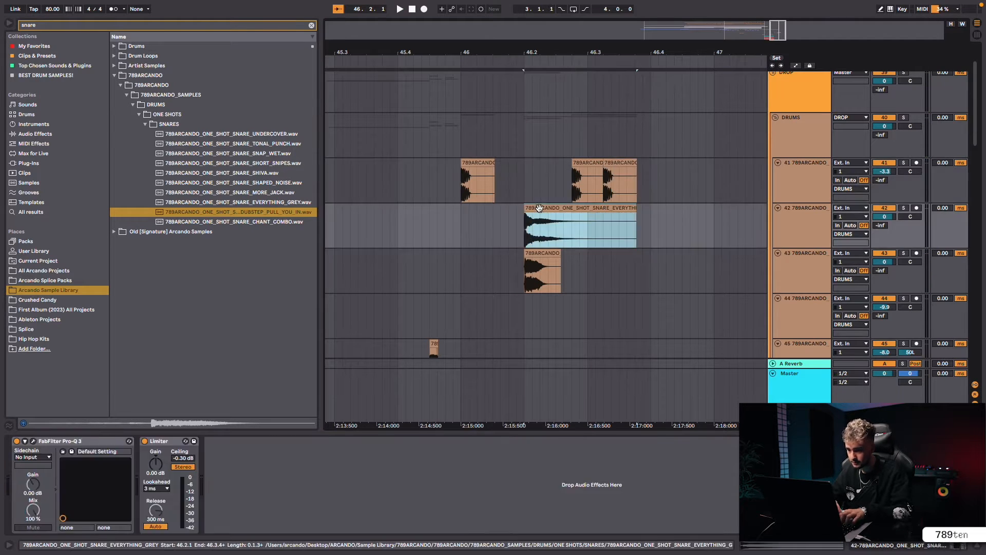
click(539, 256)
shift+click(558, 209)
drag(549, 209, 677, 216)
click(424, 60)
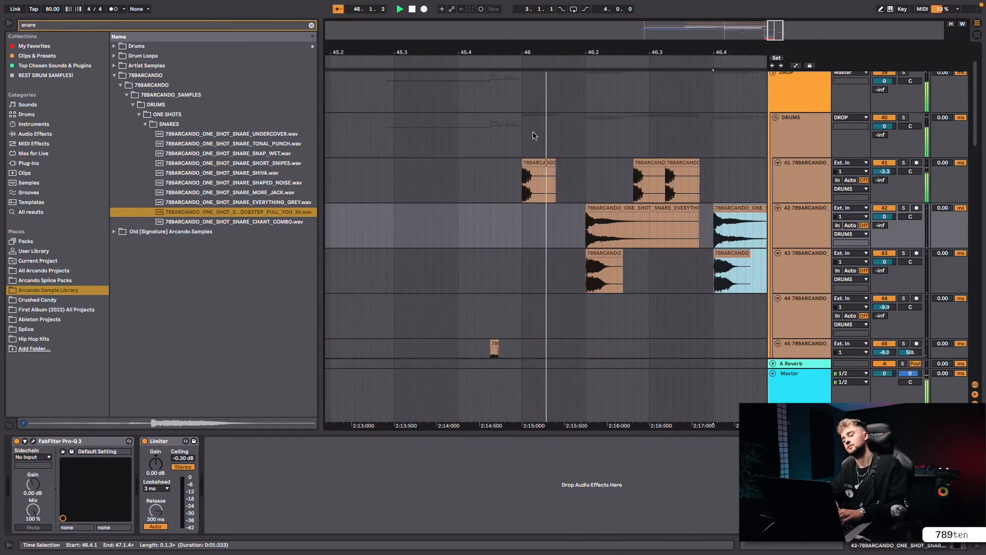
Move the kick before the 46.4 snare to 46.3.3 and play the result.
key(space)
drag(497, 164, 513, 167)
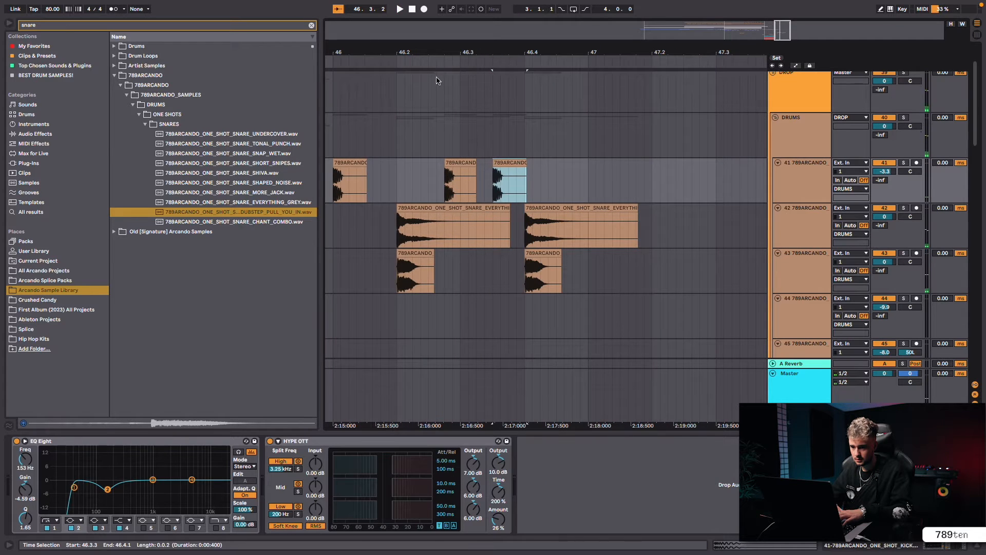
key(space)
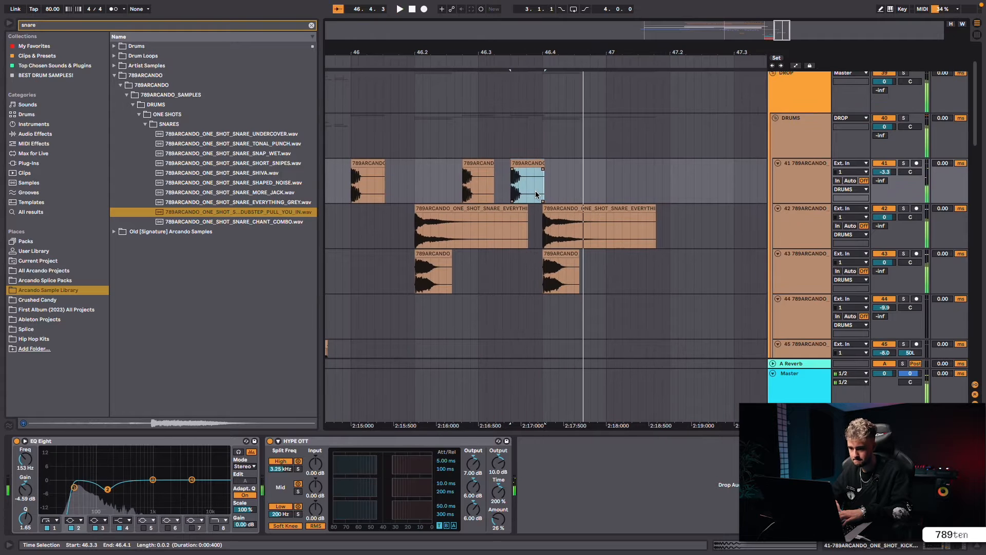
Copy the kick to 47.1.1 and 47.1.4 on track 41 and play that section.
drag(361, 165, 677, 172)
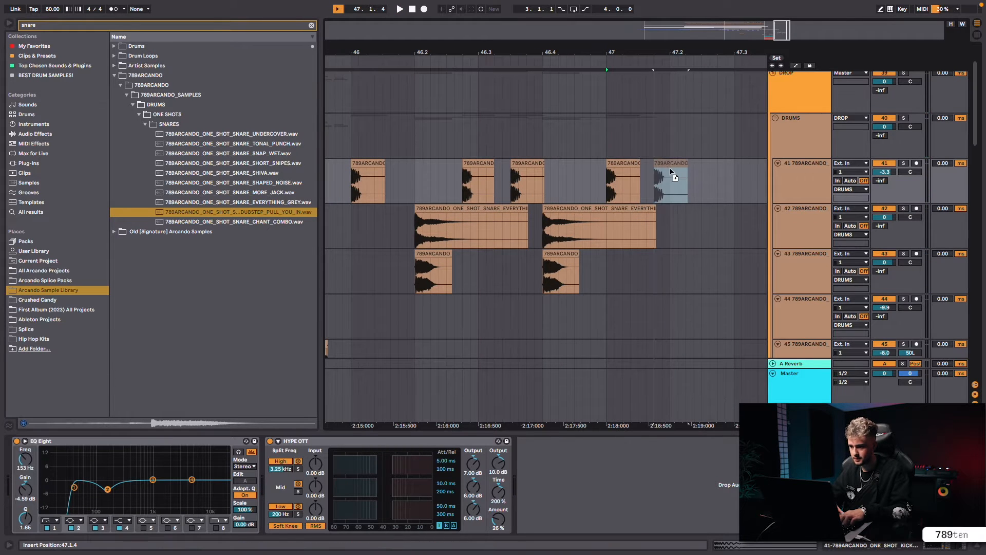
click(568, 60)
scroll(607, 112, left, 2)
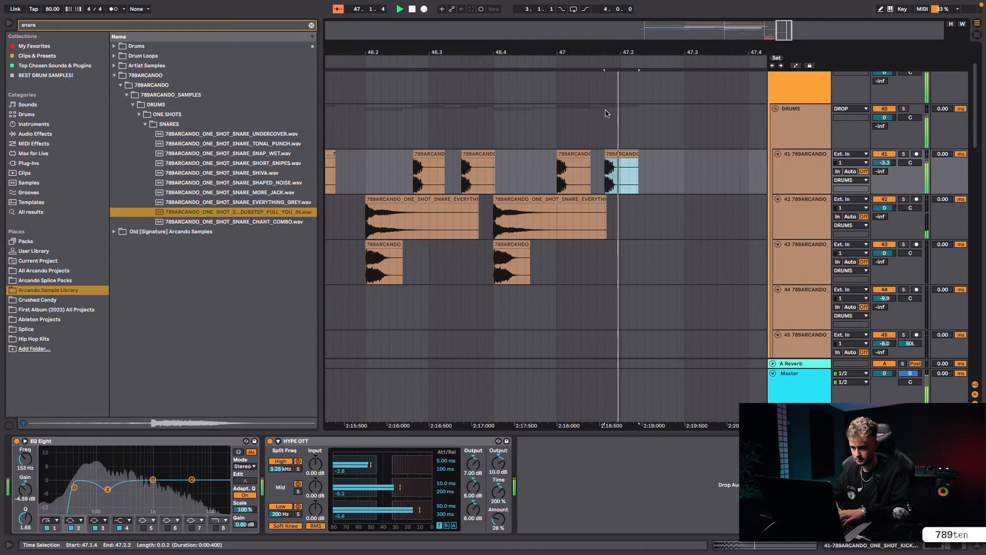
Copy the layered snares on tracks 42 and 43 to 47.2.1 and 47.4.1.
click(401, 194)
click(400, 215)
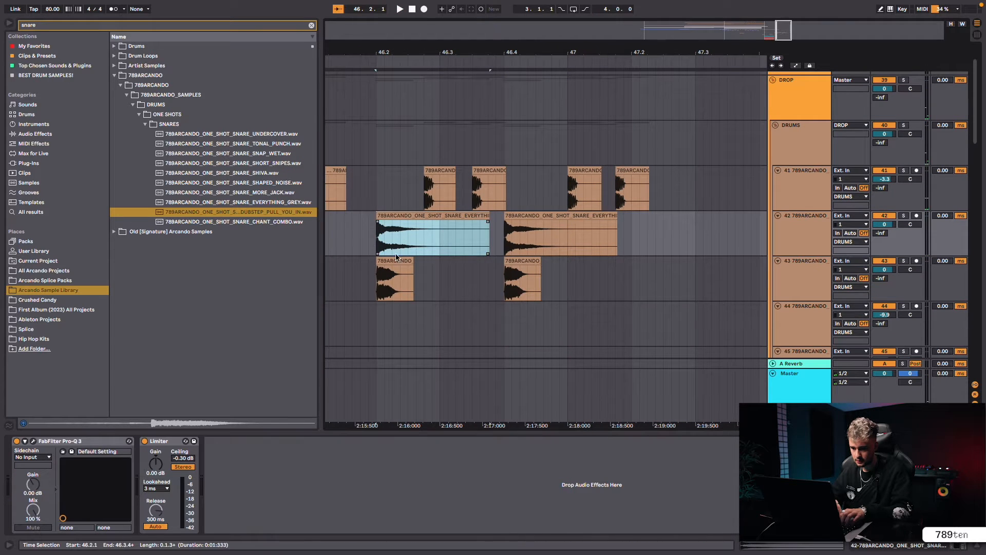
shift+click(399, 260)
drag(451, 55, 451, 32)
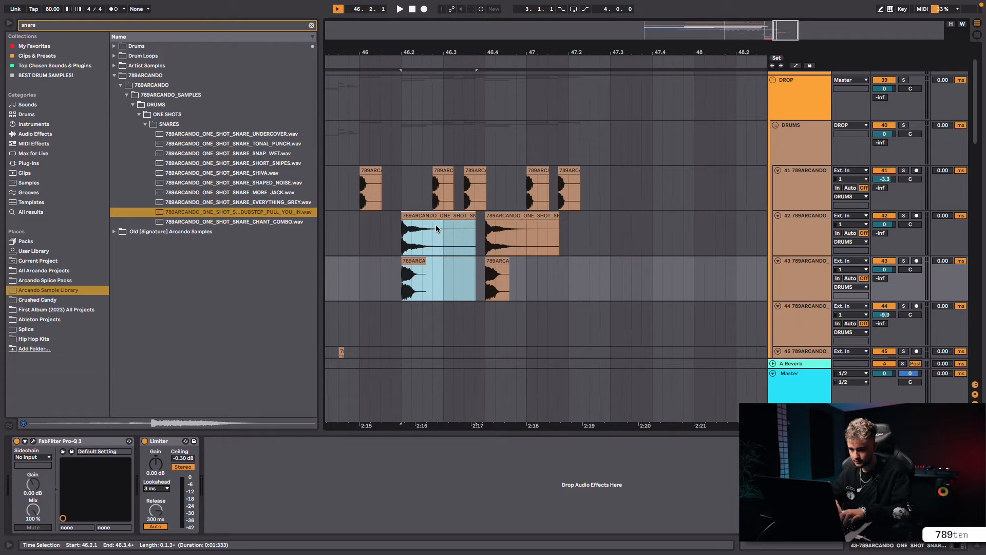
drag(421, 214, 625, 220)
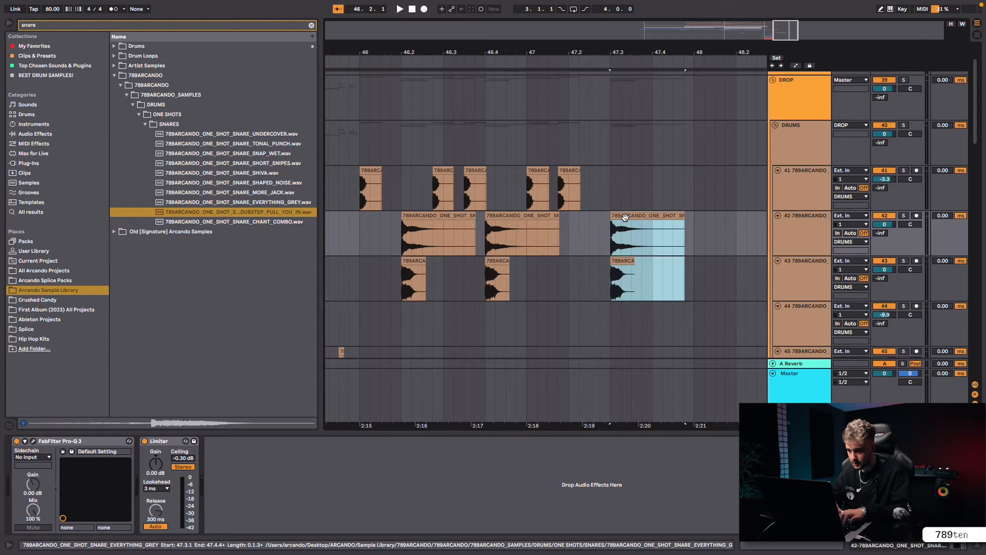
scroll(626, 220, left, 1)
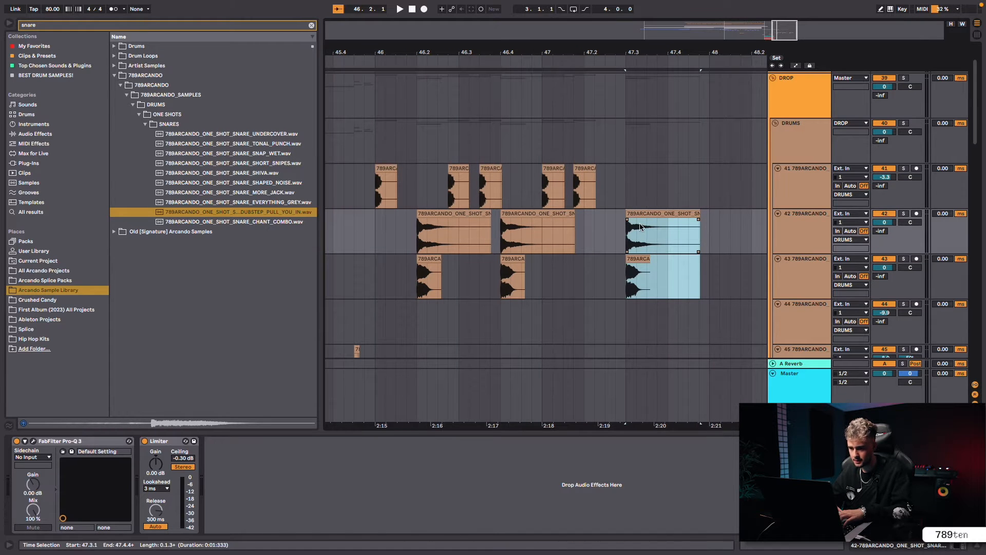
drag(637, 214, 681, 213)
Play the drum pattern from 45.3.1 to check the kicks and snares through bar 47.
scroll(613, 205, left, 1)
scroll(614, 205, up, 1)
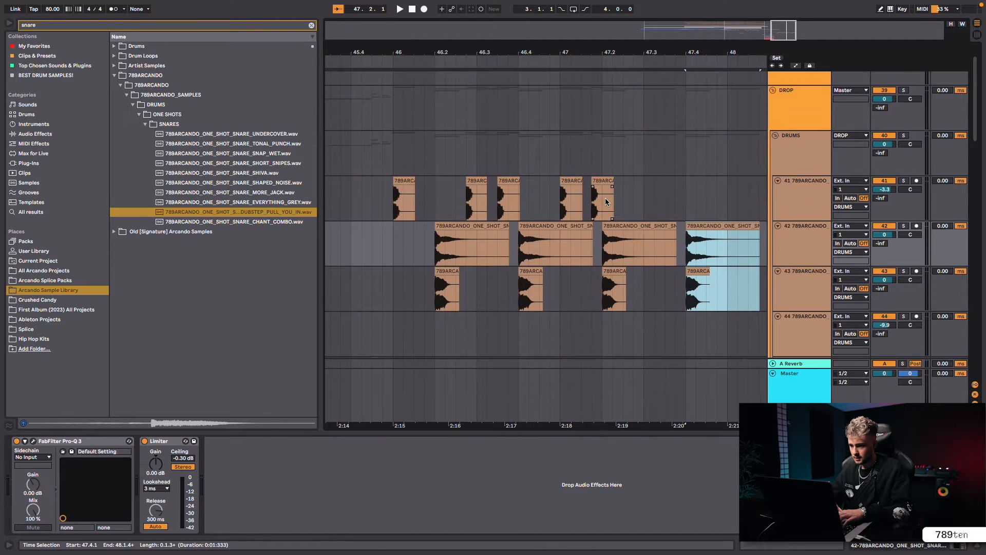
scroll(570, 202, left, 1)
scroll(570, 201, down, 1)
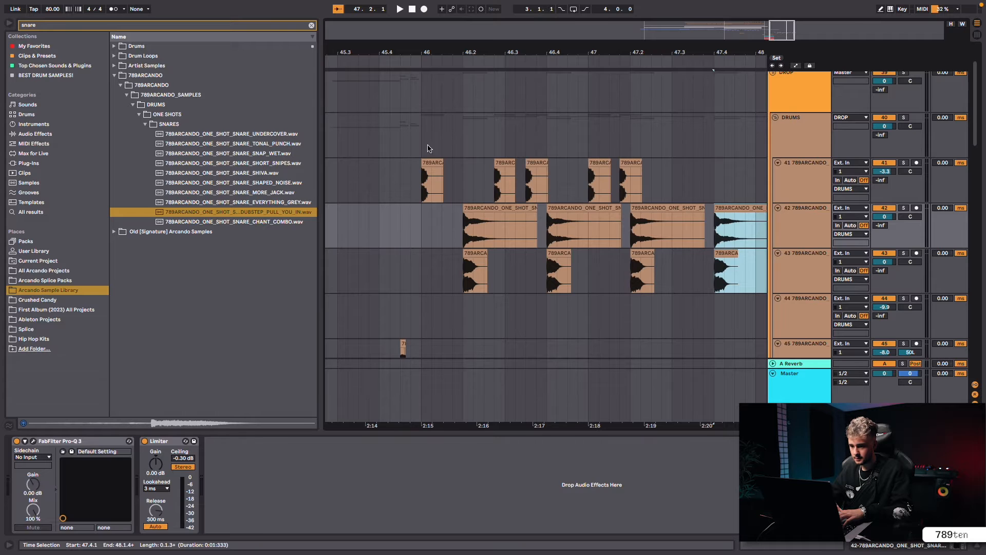
click(347, 169)
key(space)
scroll(542, 230, right, 5)
scroll(542, 229, down, 2)
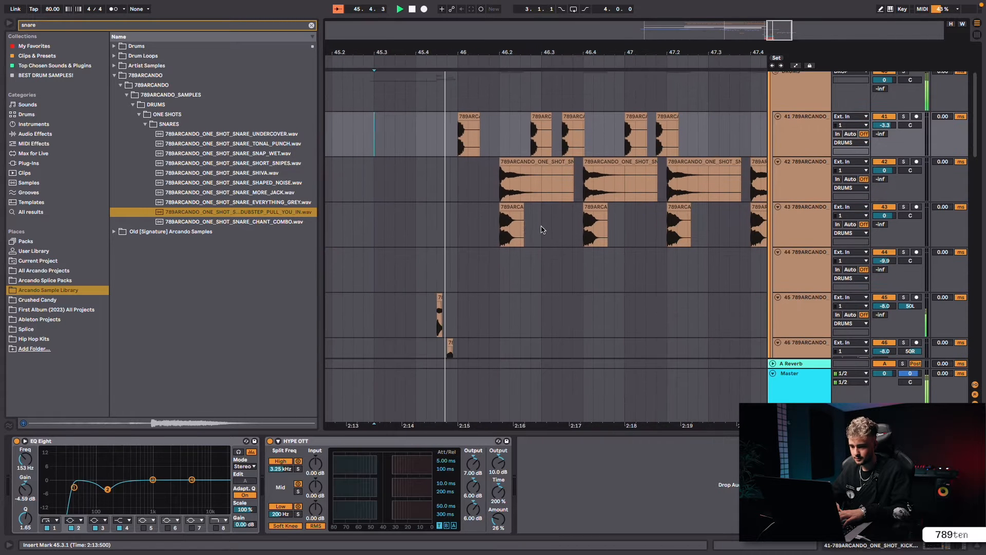
scroll(542, 229, up, 1)
scroll(542, 230, right, 1)
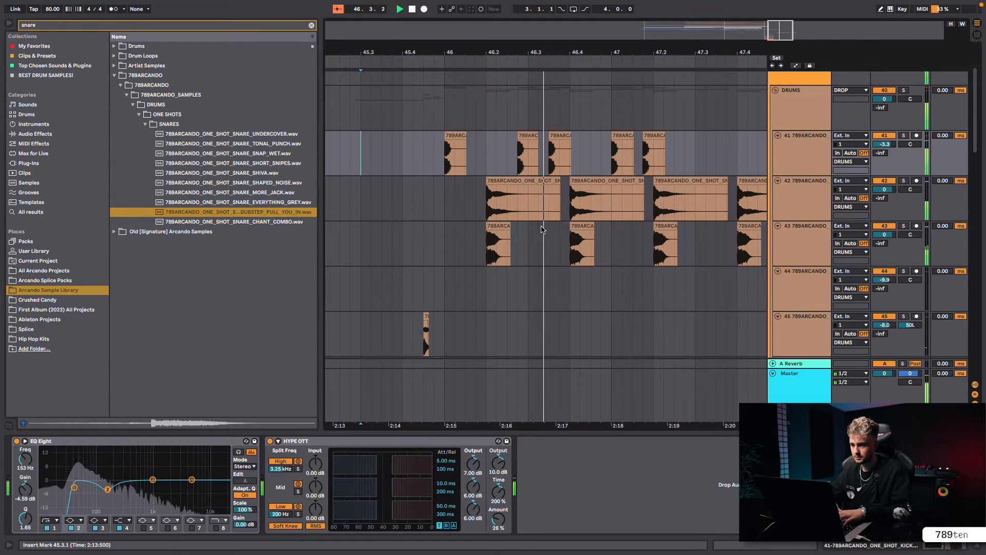
scroll(543, 230, right, 4)
scroll(542, 230, up, 1)
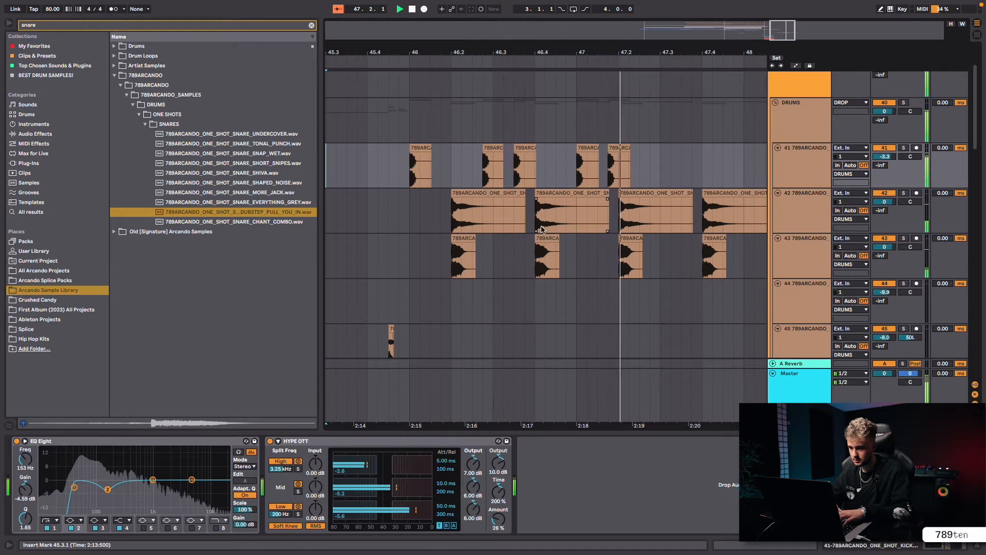
Copy the kick at 47.1.4 to 47.3.1 and play the pattern.
key(space)
drag(562, 160, 615, 167)
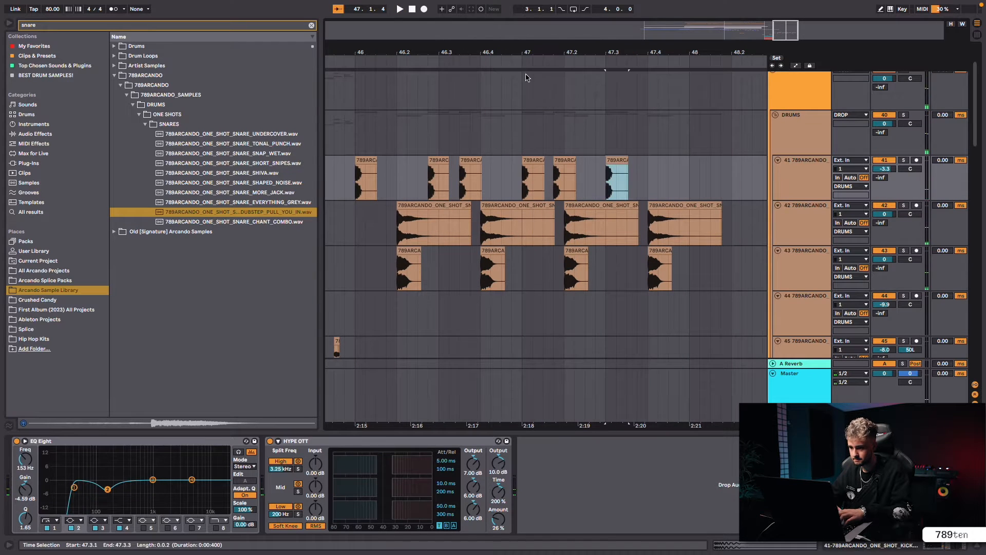
key(space)
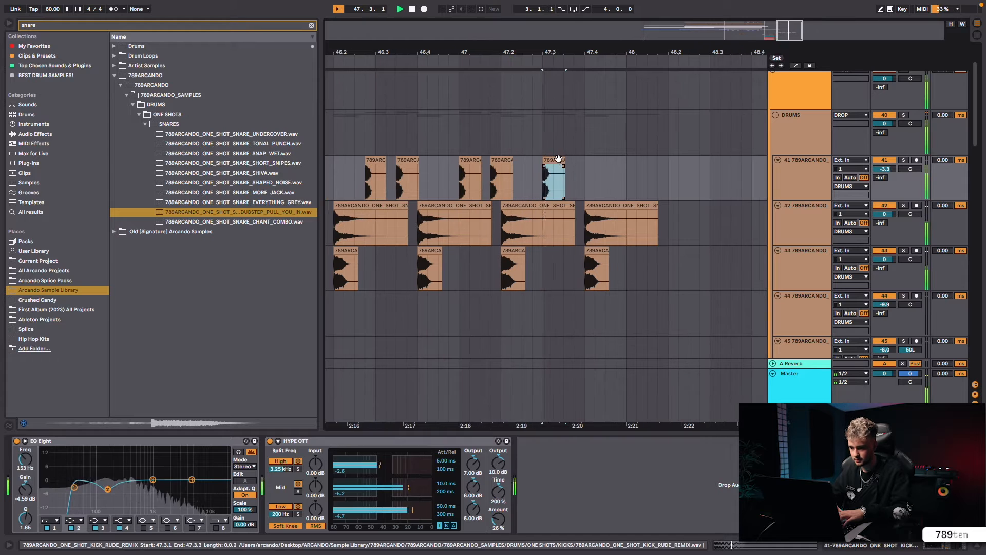
Move the last kick to 47.2.4 and play the pattern.
key(space)
drag(546, 161, 534, 163)
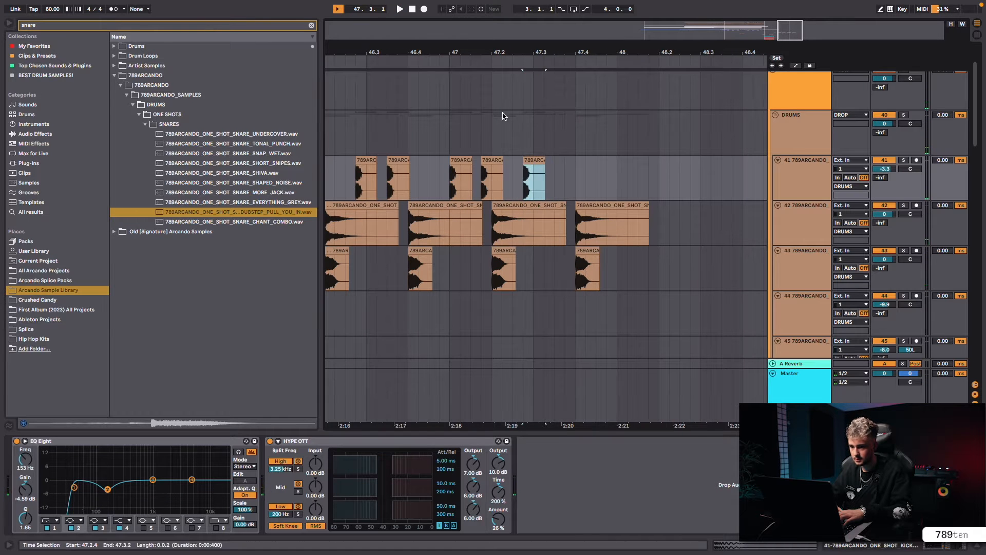
key(space)
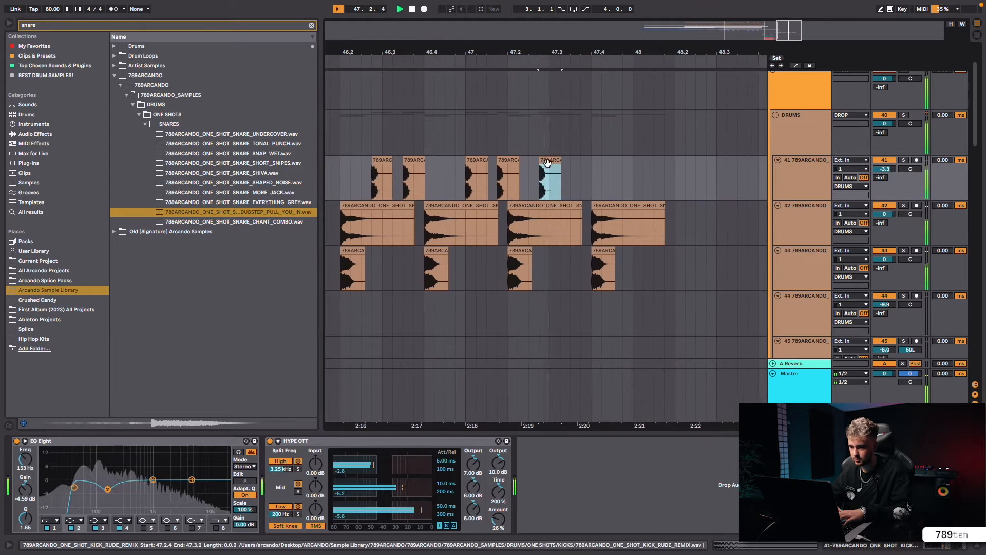
Copy the kick at 47.2.4 to 47.3.3 and play from 47.2.3.
key(space)
drag(547, 163, 572, 162)
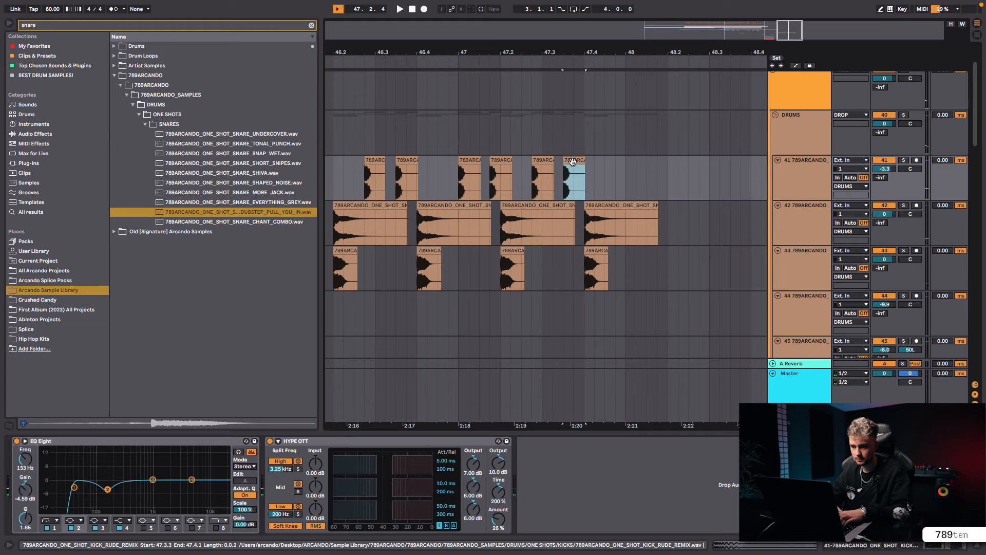
click(573, 148)
key(space)
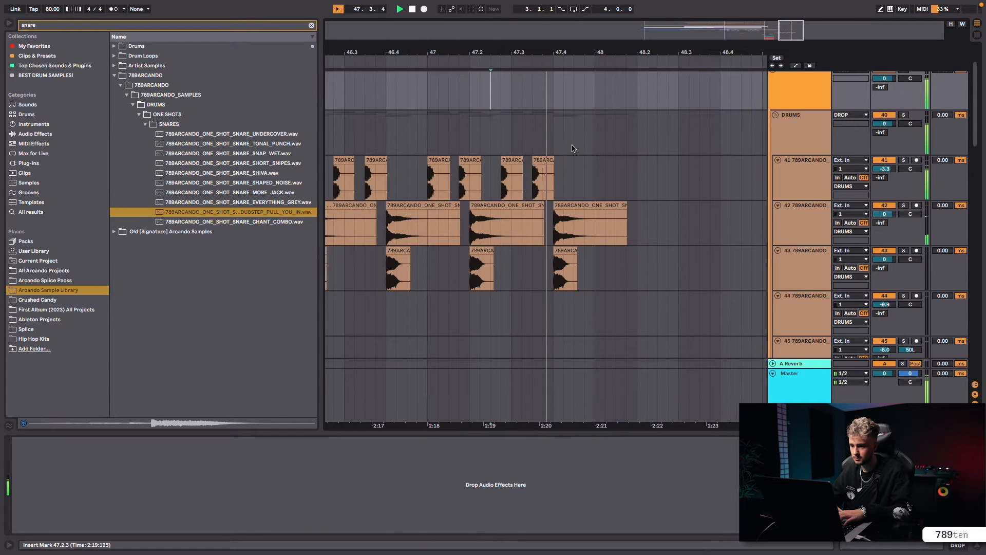
Try the last kick at 47.3.4 and play the pattern.
key(space)
drag(515, 160, 526, 160)
key(space)
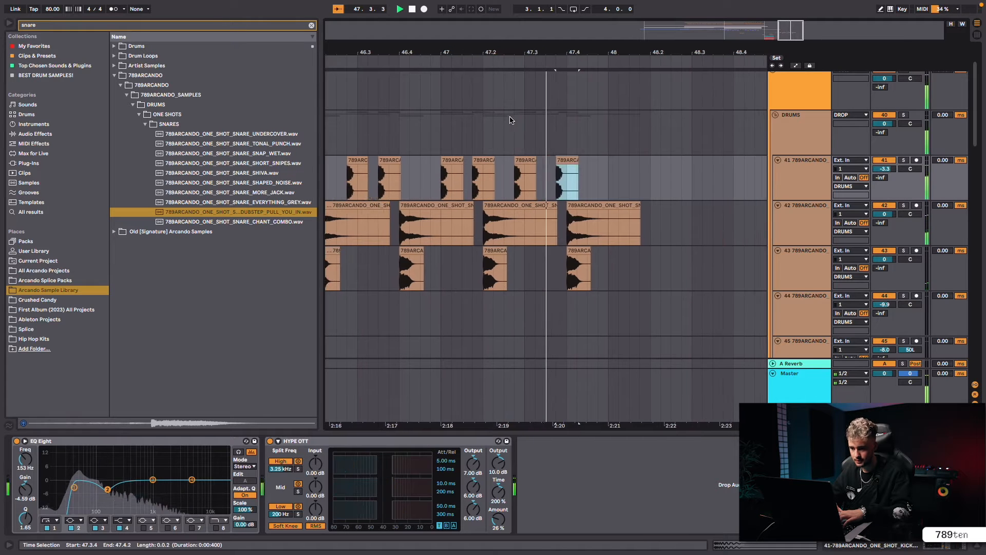
Move the last kick back to 47.3.3 and play the end of bar 47.
drag(538, 50, 538, 64)
click(528, 163)
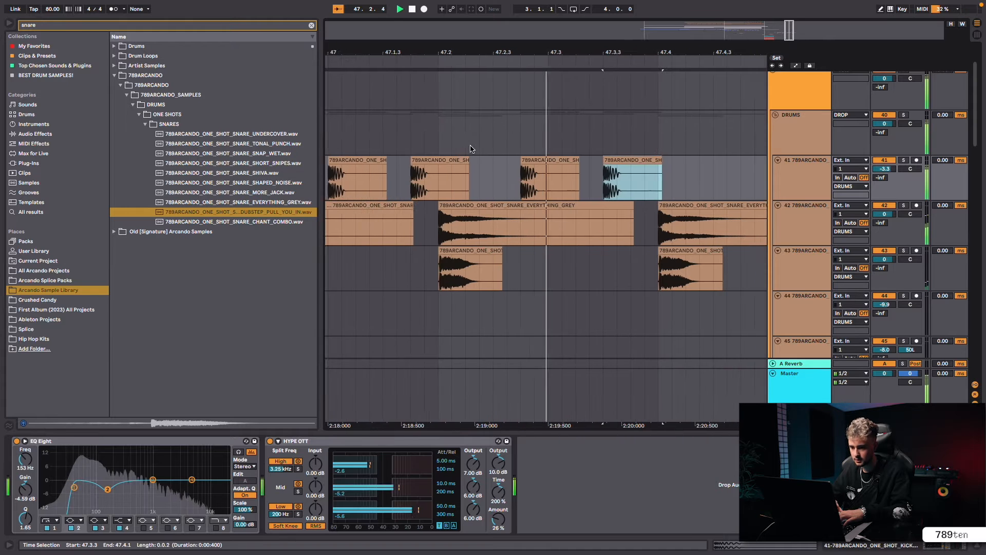
click(512, 185)
scroll(512, 185, left, 1)
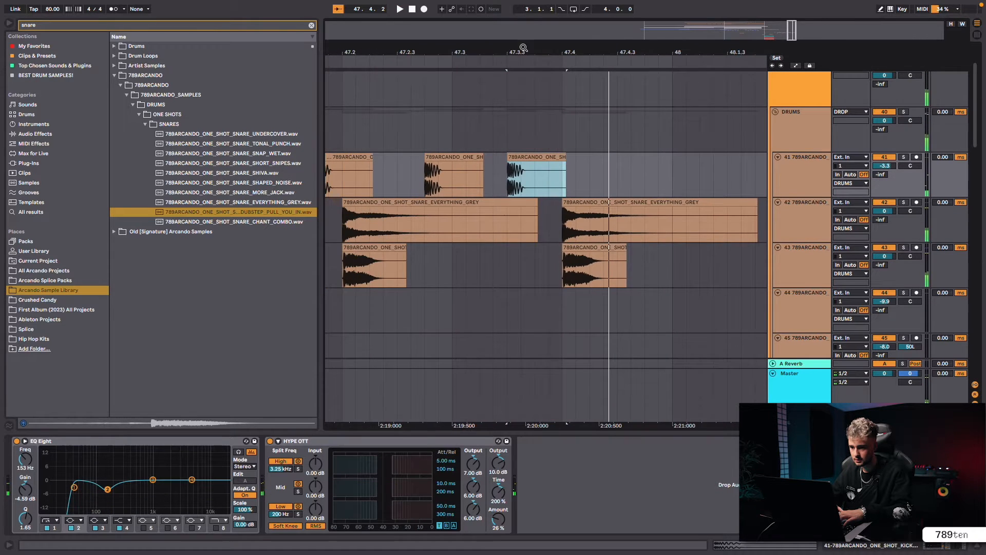
Play the drum pattern from the end of bar 45 through bar 47.
drag(523, 49, 522, 26)
drag(472, 52, 471, 63)
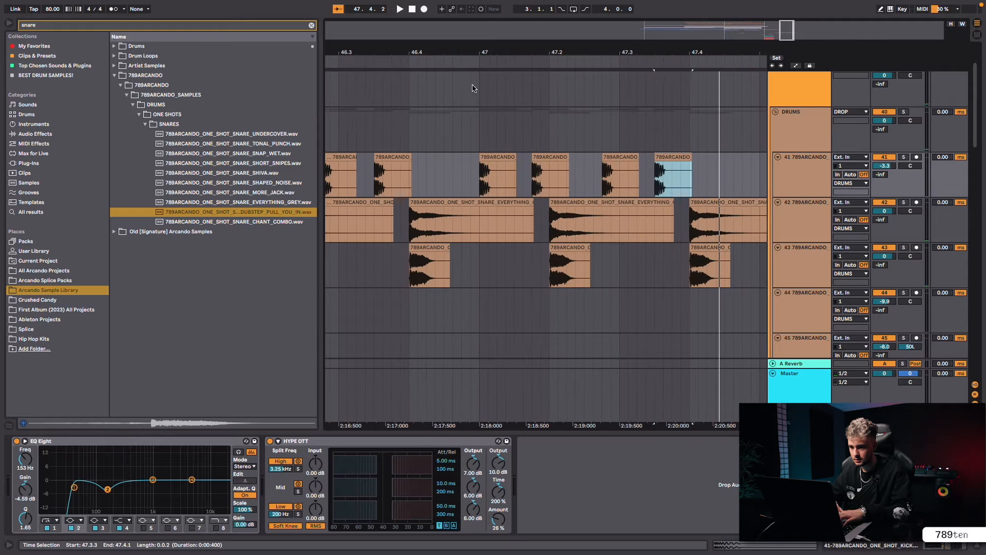
scroll(477, 98, left, 4)
scroll(449, 99, up, 1)
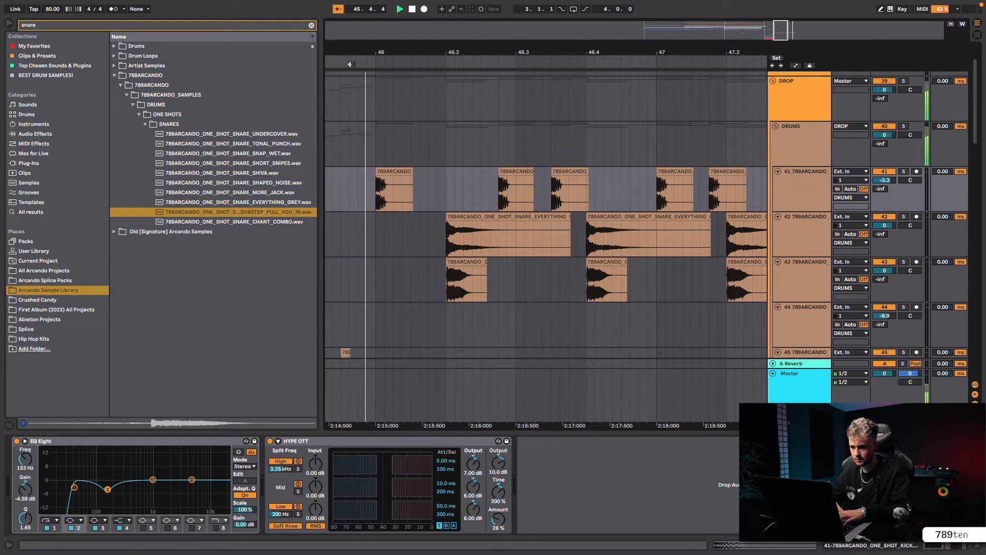
key(space)
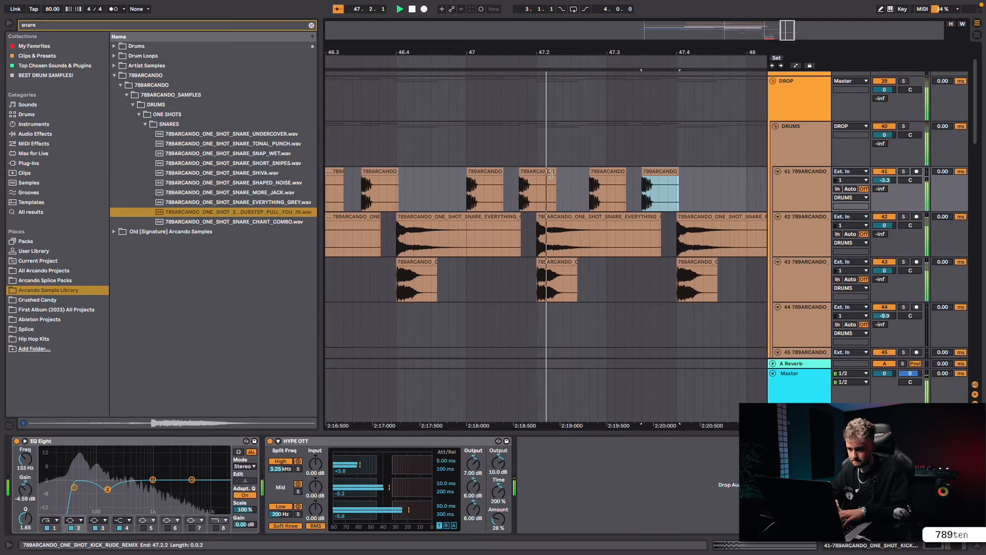
key(space)
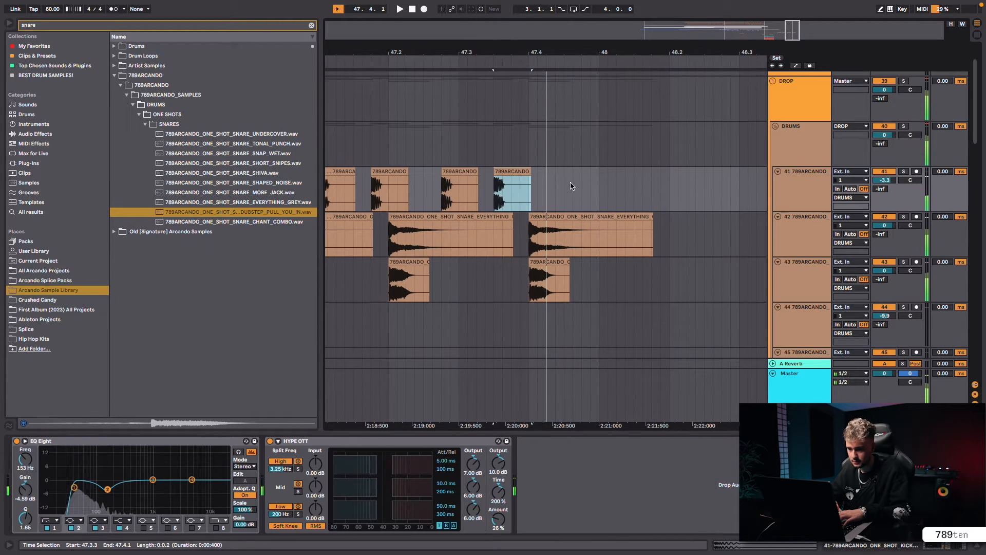
Collapse the DRUMS folder and clear the snare search from the sample browser.
click(235, 153)
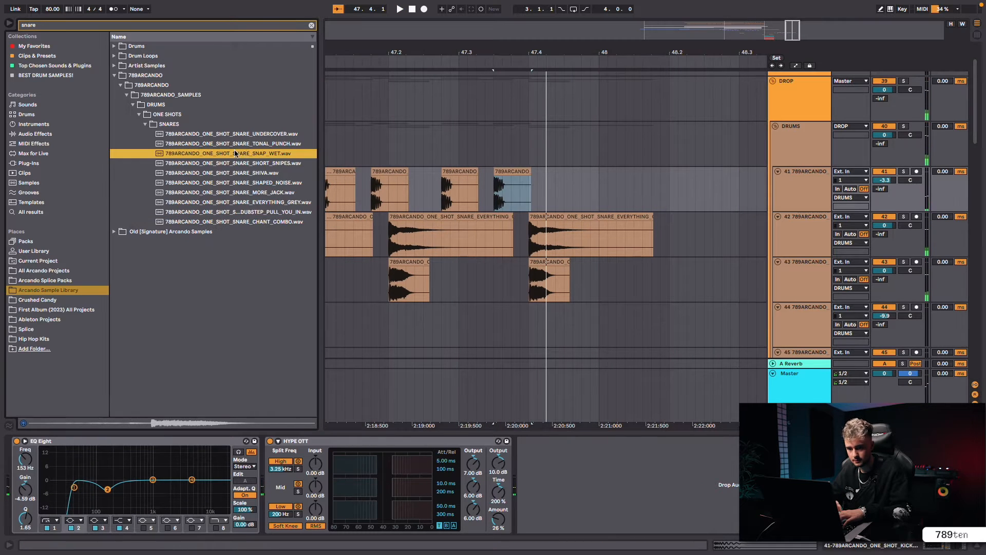
click(133, 105)
click(312, 26)
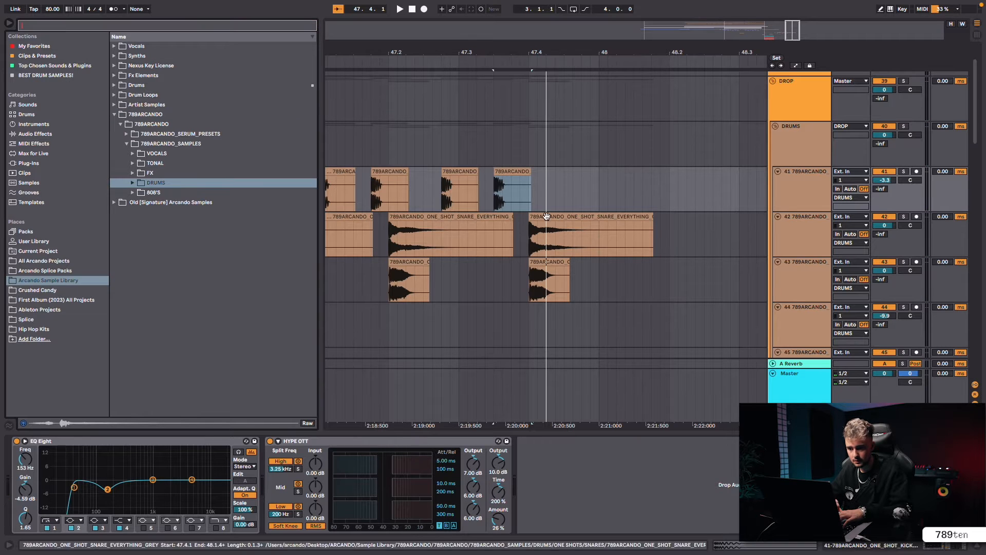
Copy the two percussion one-shots on tracks 45 and 46 from the end of bar 45 to 47.4, and repeat them at 47.4.3.
click(625, 277)
drag(603, 52, 602, 49)
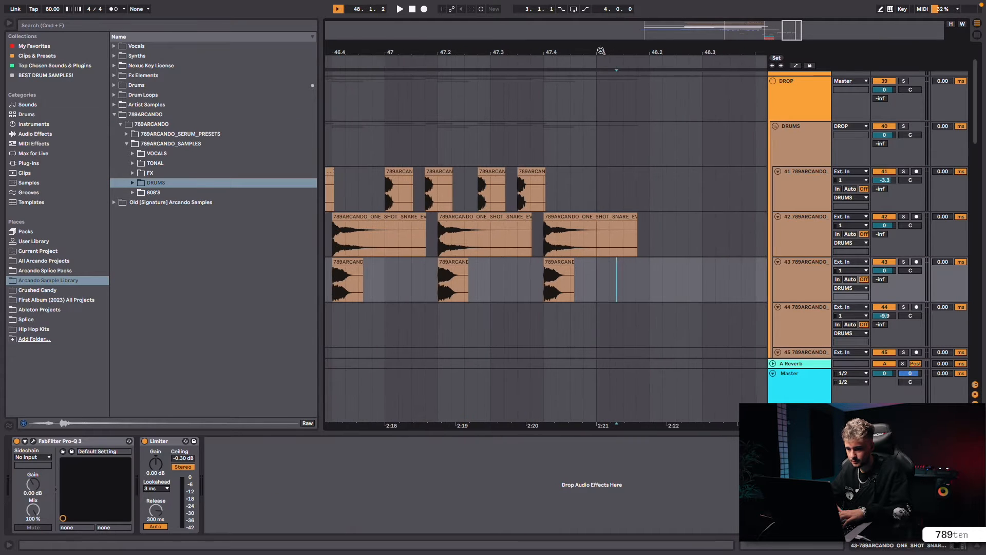
scroll(563, 181, left, 6)
scroll(564, 181, down, 3)
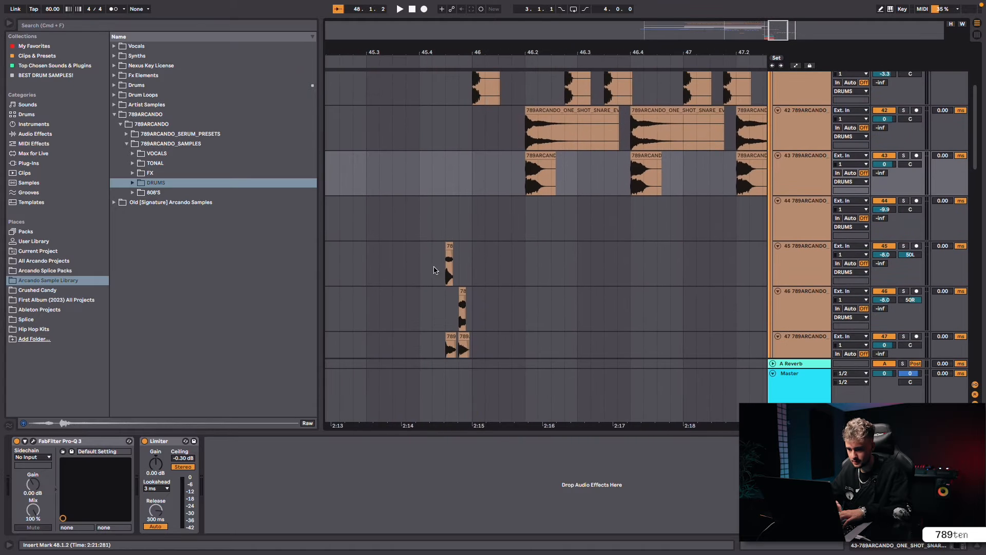
drag(426, 258, 474, 319)
drag(459, 245, 659, 303)
click(645, 265)
drag(661, 246, 638, 253)
Play the end of bar 47 with the copied percussion hits.
click(604, 60)
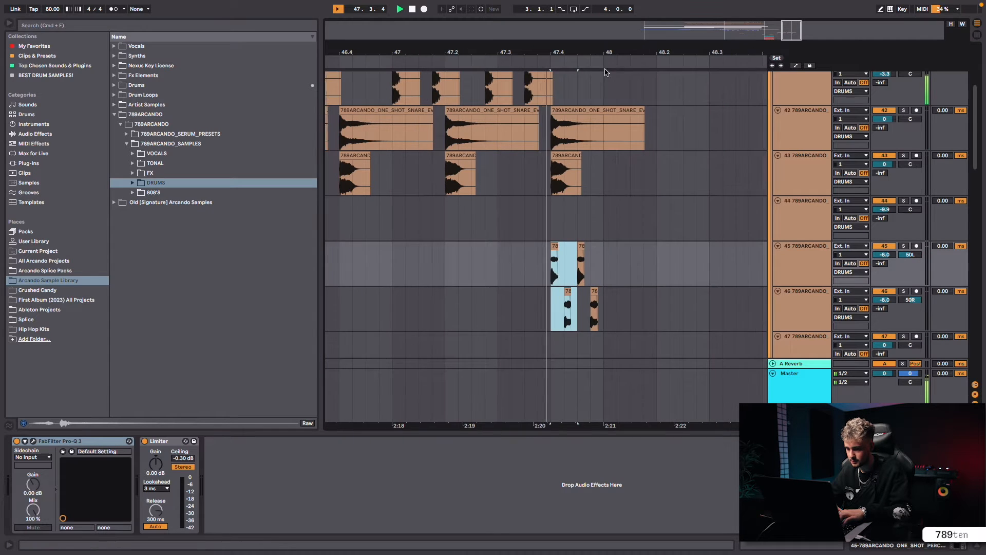
key(space)
click(580, 252)
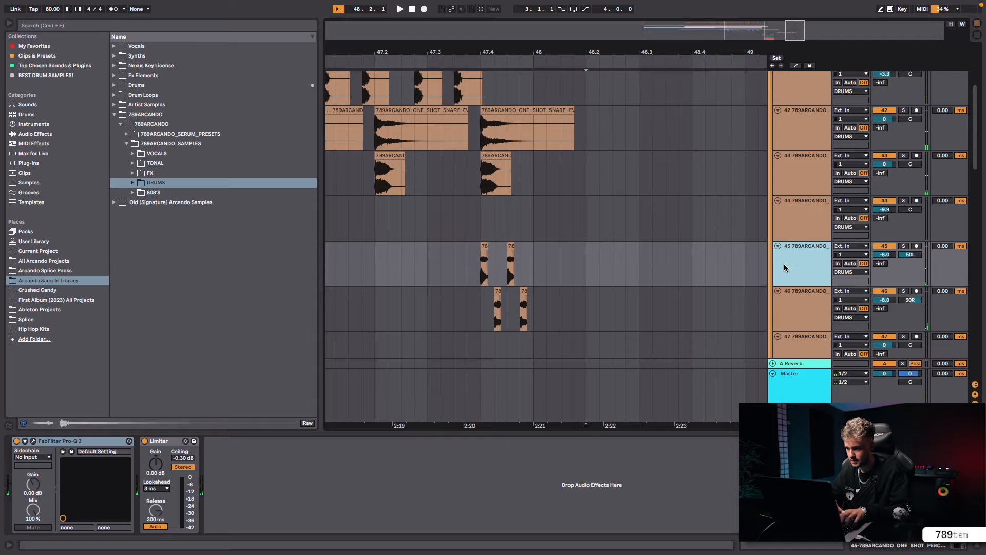
Raise the volume of percussion tracks 45 and 46 together to -5.0 dB.
click(784, 267)
shift+click(801, 311)
drag(885, 299, 886, 299)
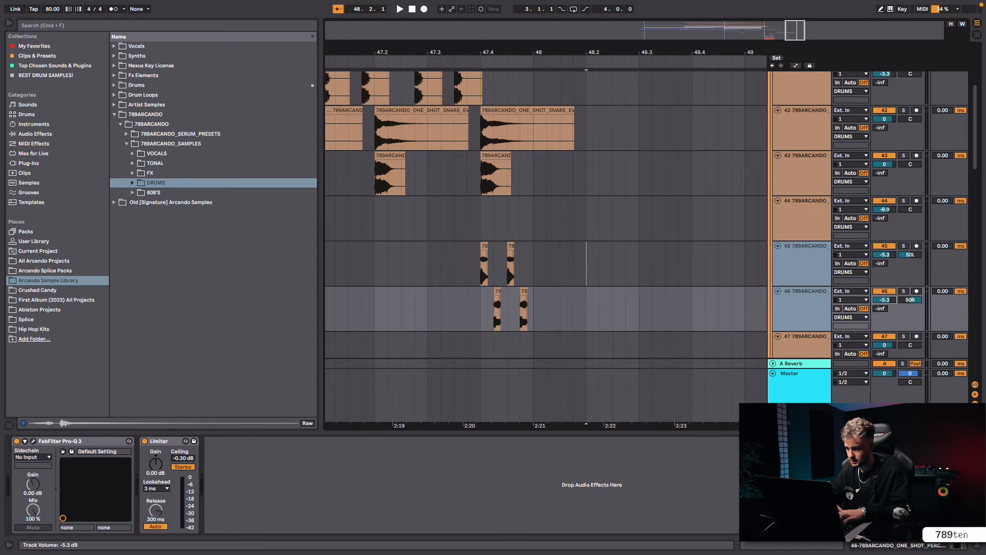
Play from the end of the build into the drop and review the drum and percussion tracks.
drag(497, 51, 499, 50)
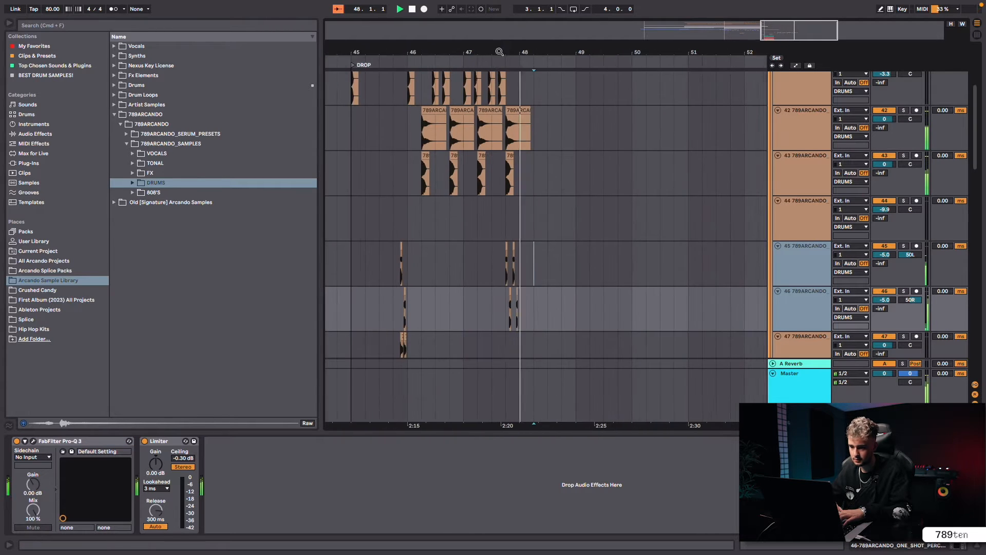
scroll(526, 104, left, 2)
click(385, 64)
scroll(535, 179, right, 1)
scroll(534, 178, up, 4)
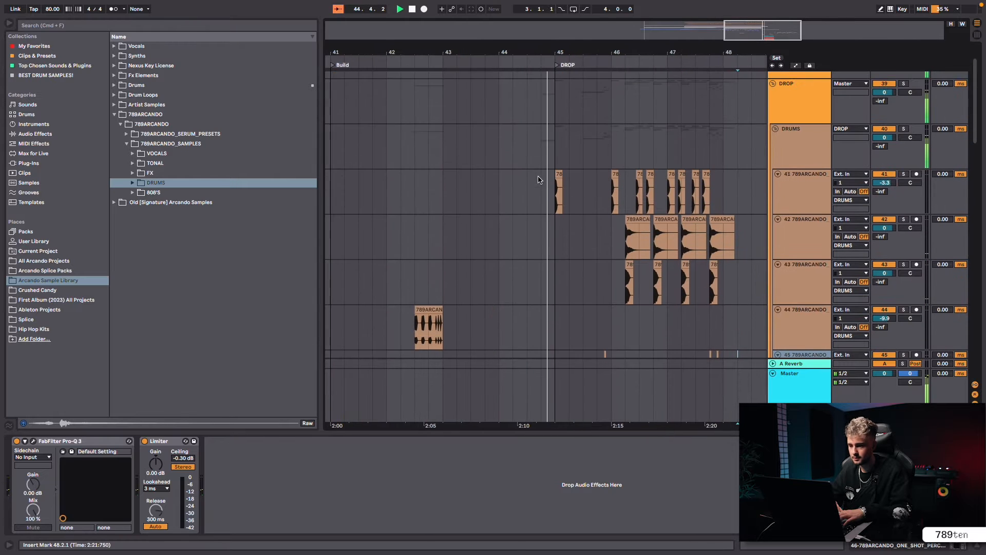
scroll(579, 194, down, 2)
scroll(578, 194, down, 5)
click(615, 185)
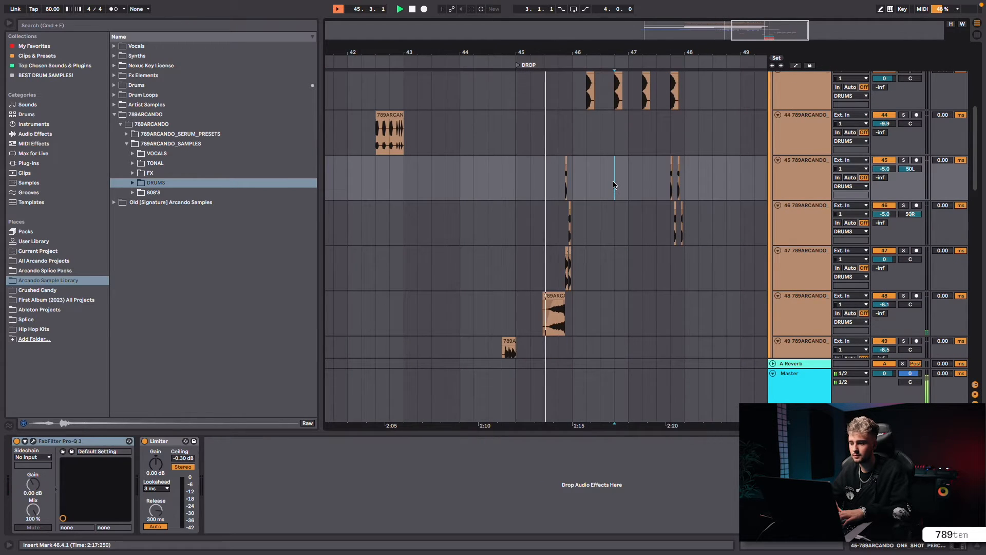
scroll(614, 185, up, 4)
scroll(614, 185, right, 1)
scroll(614, 185, down, 1)
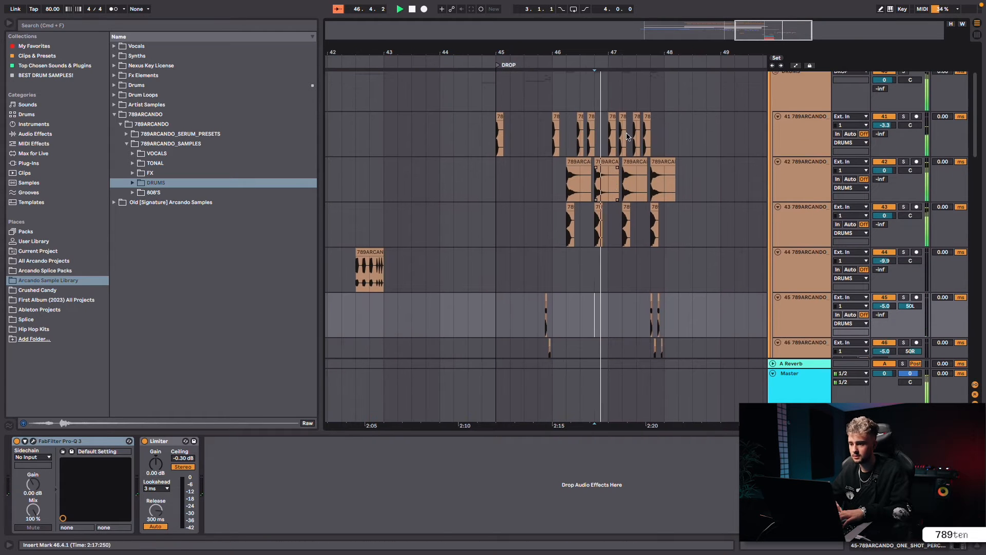
scroll(616, 52, up, 3)
scroll(550, 231, down, 15)
scroll(551, 231, left, 2)
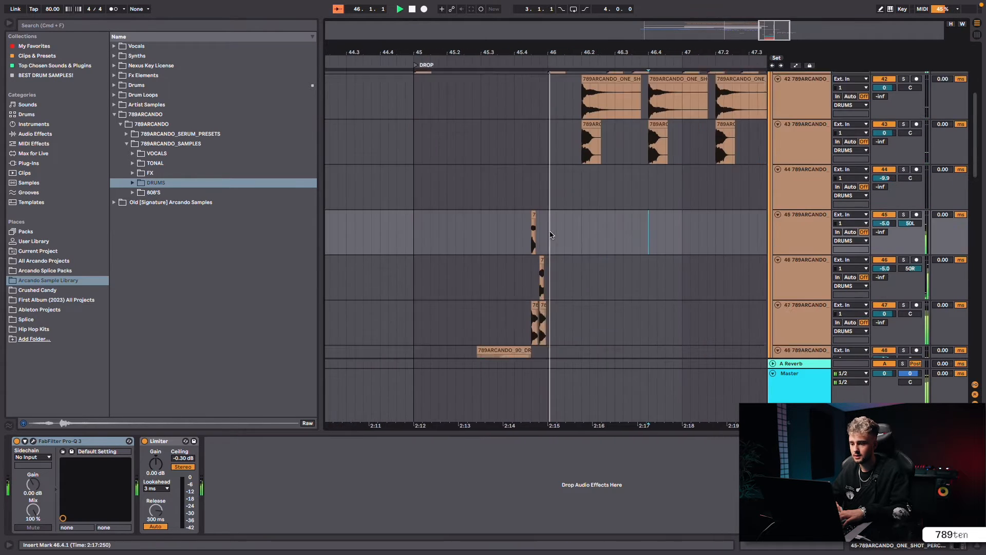
On the Master's Utility gain automation, set a -1.00 dB point at the start of bar 45 and add another point at bar 46.
click(784, 401)
key(a)
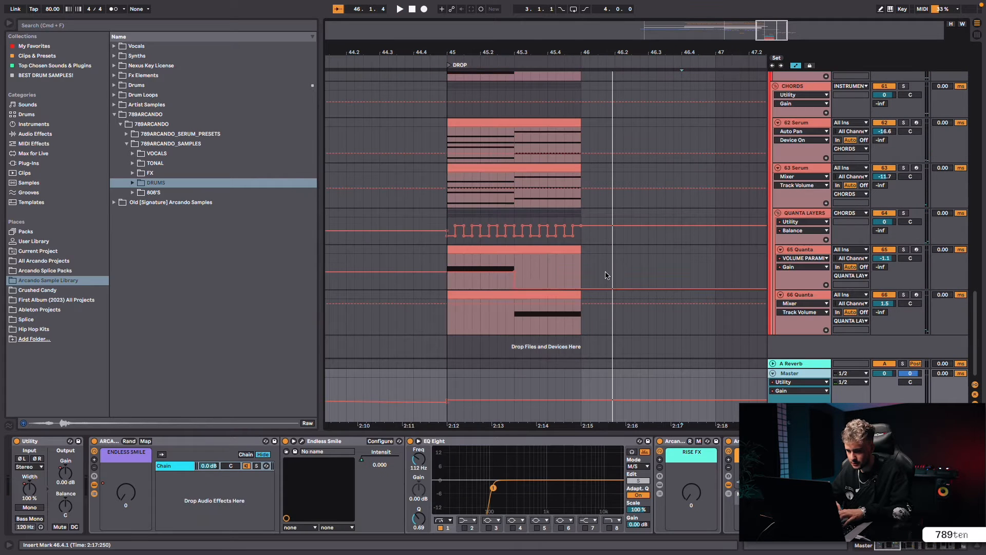
right_click(448, 402)
click(530, 215)
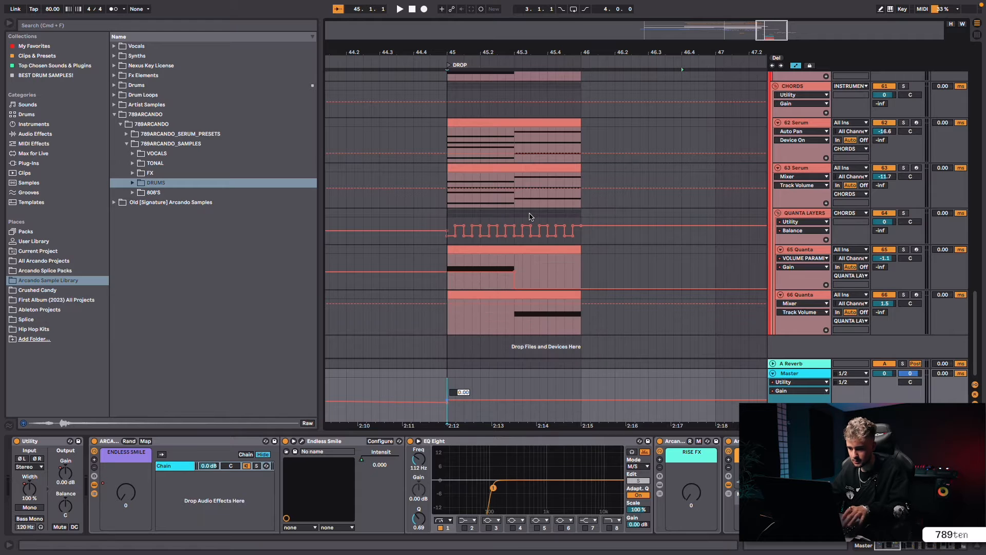
right_click(597, 403)
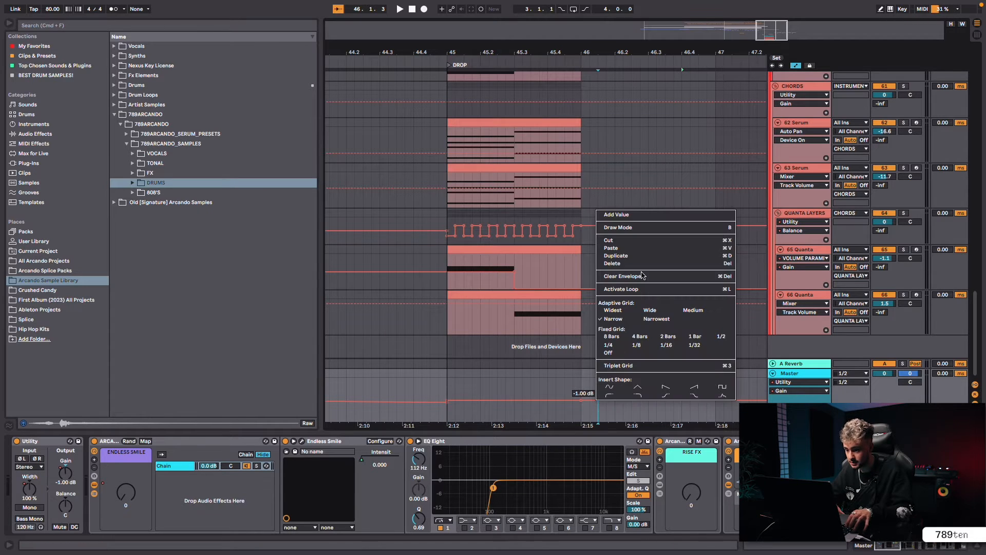
click(633, 215)
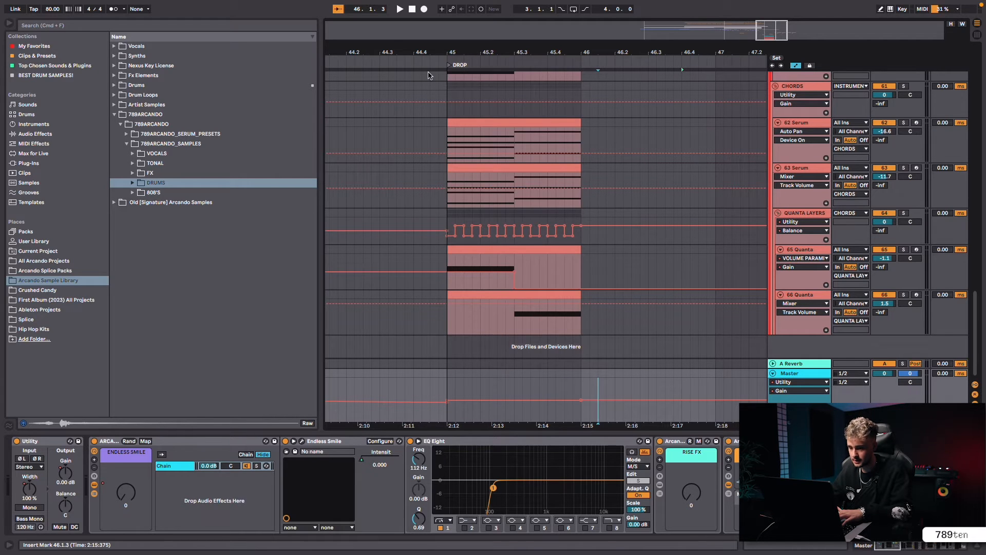
Play the drop's opening to check the master gain automation.
drag(392, 54, 396, 32)
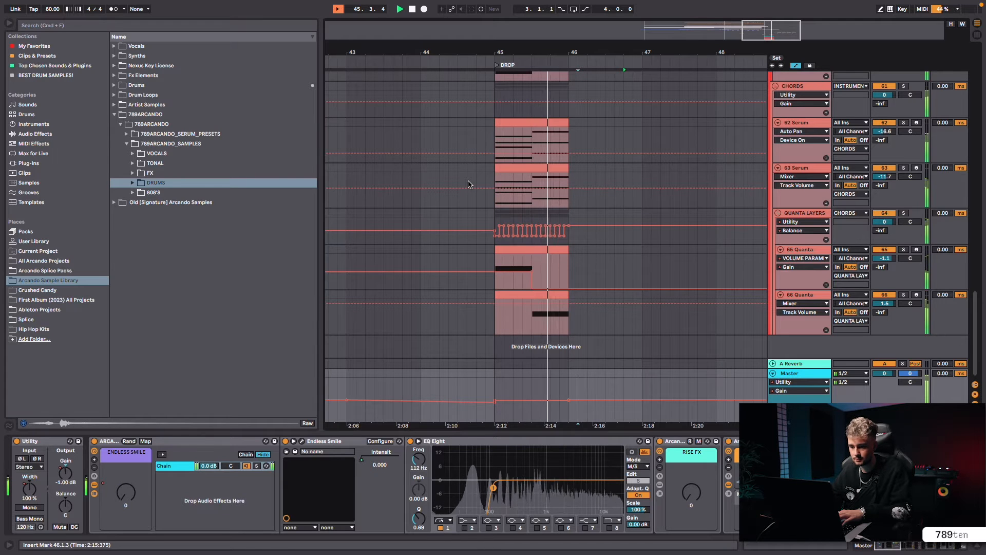
key(space)
scroll(607, 257, up, 8)
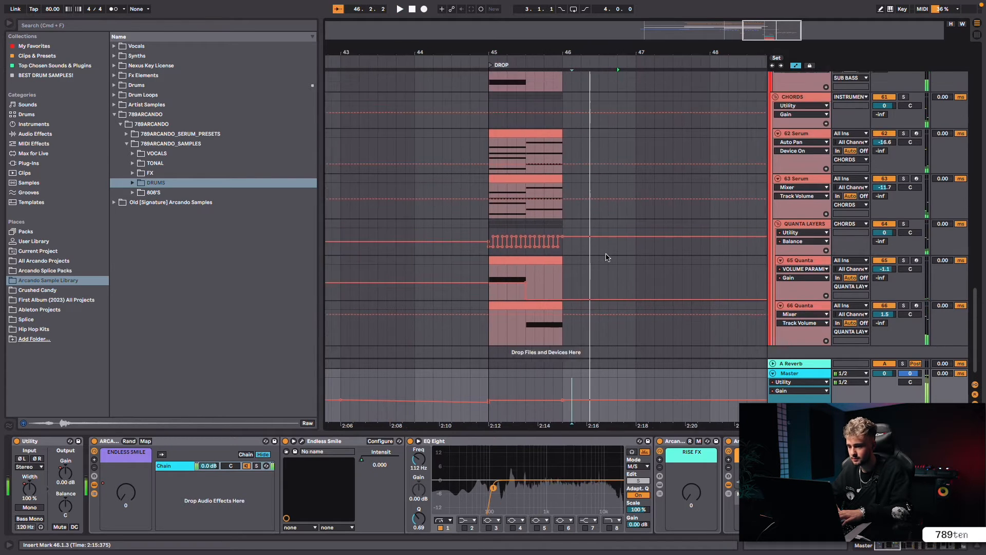
Insert a new audio track below snare track 43 in the DRUMS group.
scroll(607, 257, down, 15)
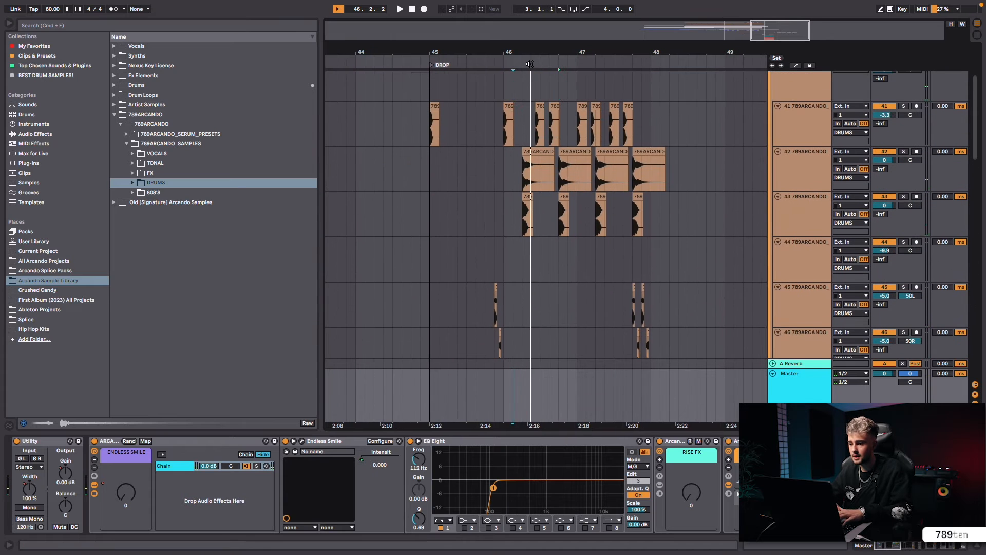
drag(527, 51, 530, 97)
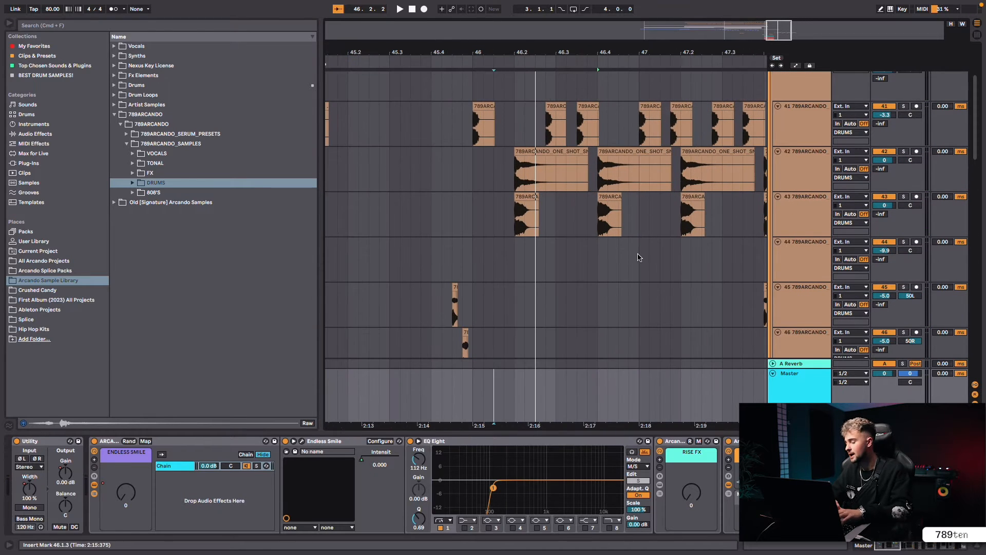
click(816, 229)
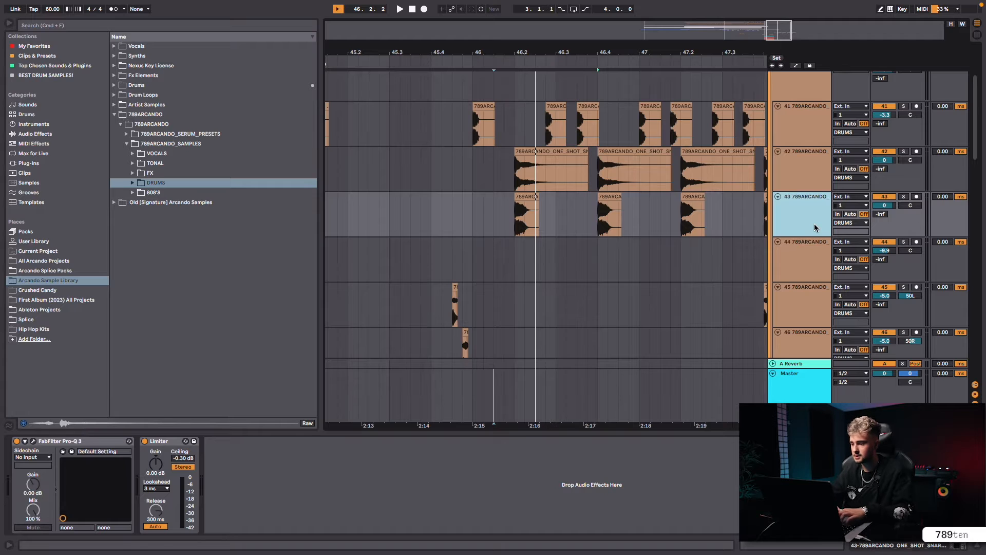
key(super+t)
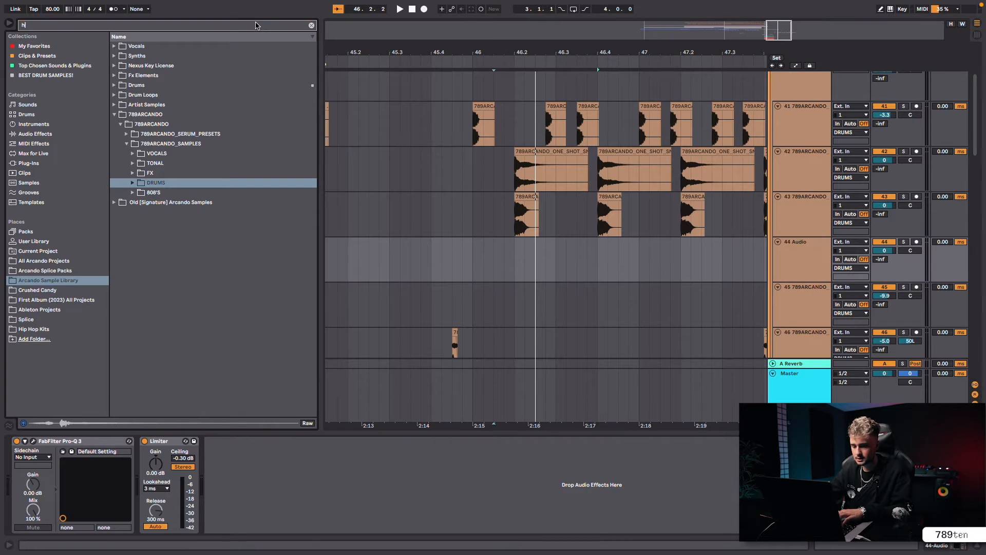
Sort the sample list by name and open the HIHATS folder under DRUMS, ONE SHOTS in the 789ARCANDO samples.
click(257, 25)
text(hat)
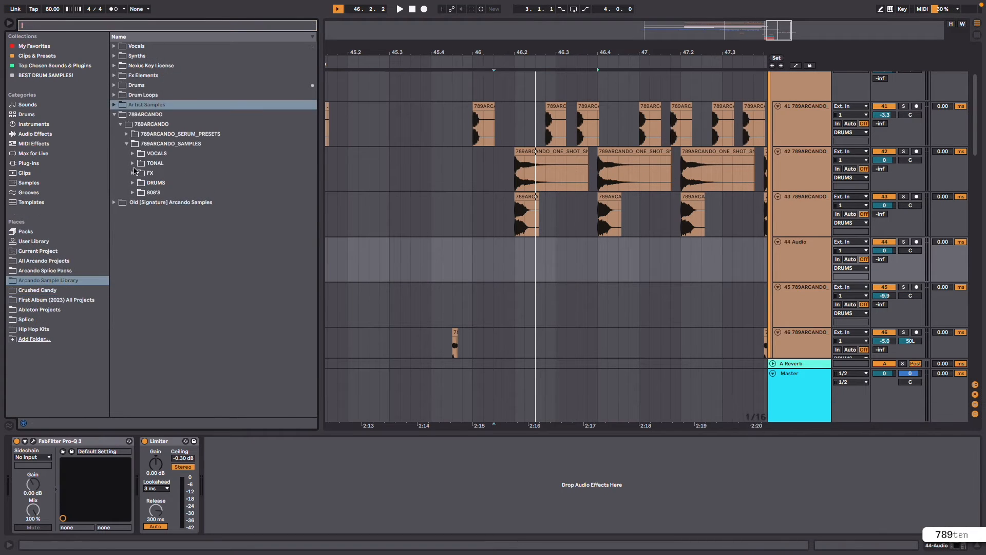
click(132, 183)
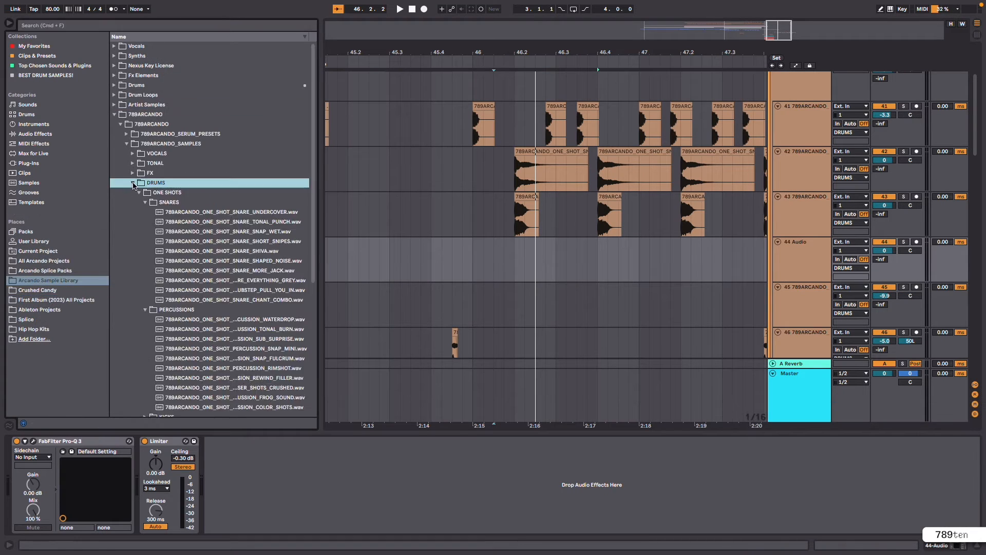
click(179, 36)
scroll(183, 214, down, 3)
scroll(182, 213, down, 4)
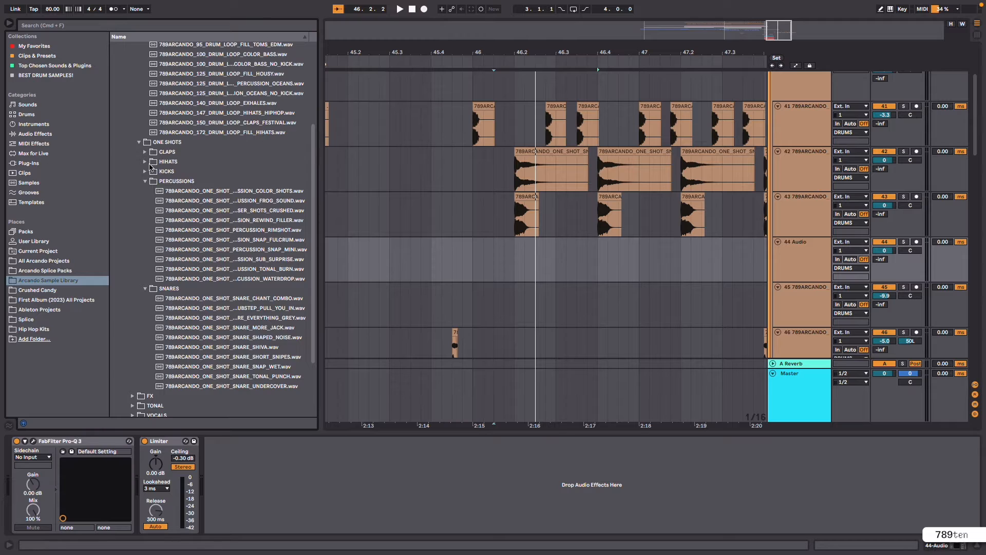
click(145, 162)
Audition the hi-hat one-shots from ACOUSTIC through PERFECT.
key(Down)
key(Down)
key(Down)
key(Down)
key(Down)
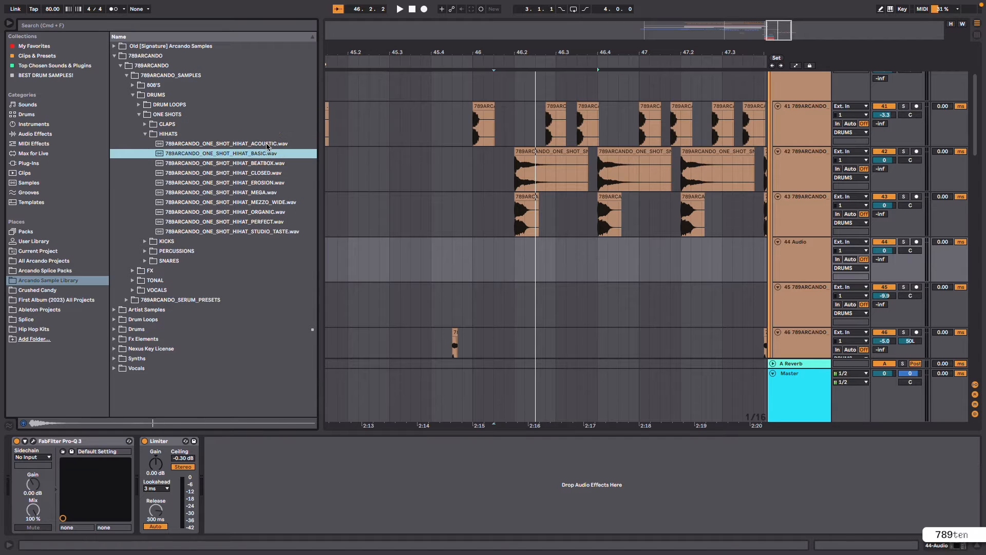
key(Down)
key(Down)
key(Down)
key(Down)
key(Down)
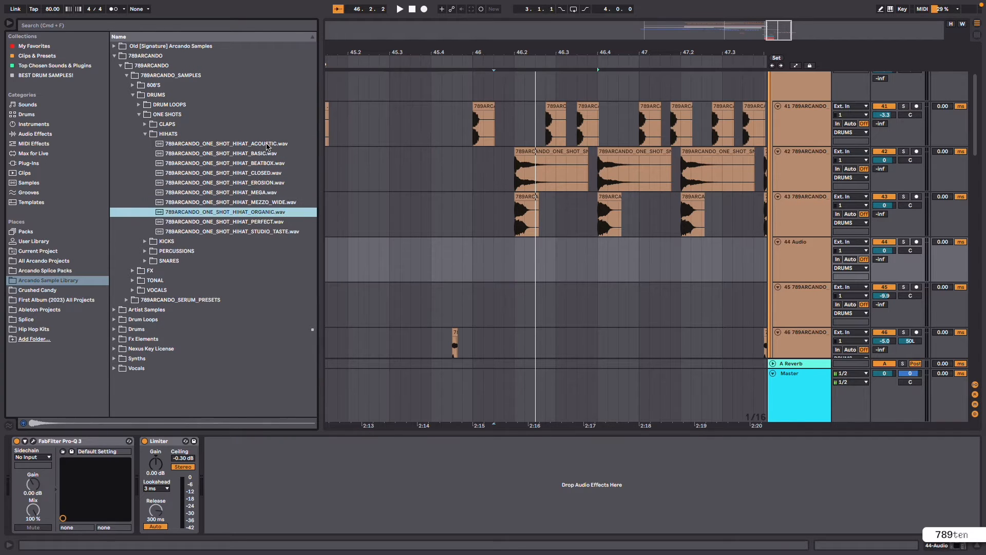
key(Up)
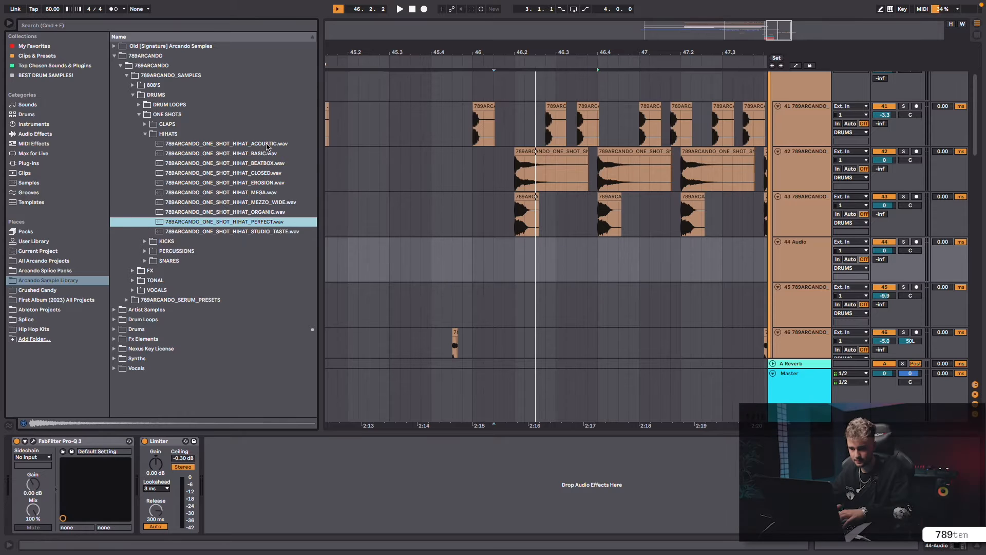
Place the 789ARCANDO_ONE_SHOT_HIHAT_PERFECT sample on the new audio track 44 at the start of bar 46.
drag(532, 255, 533, 255)
click(520, 257)
drag(493, 51, 493, 67)
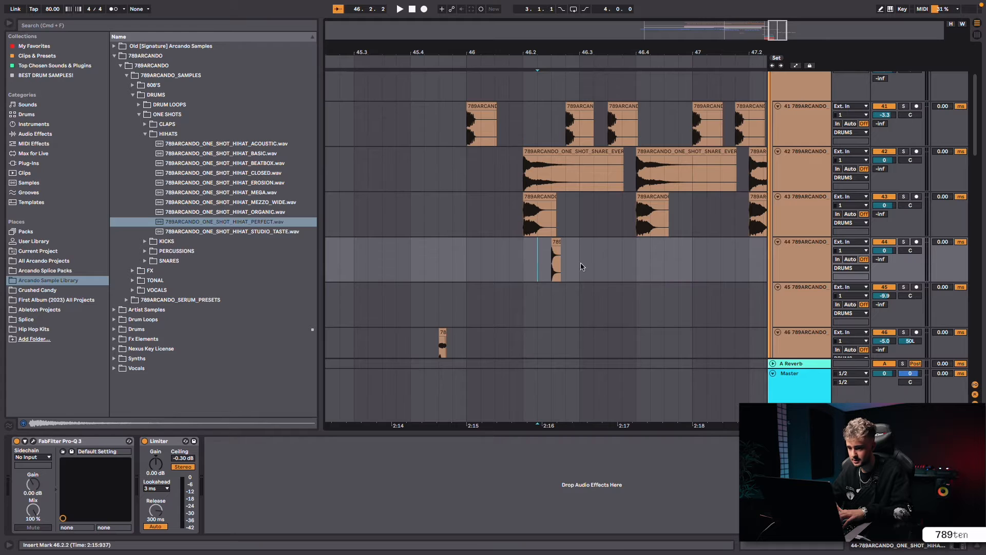
drag(555, 254, 507, 258)
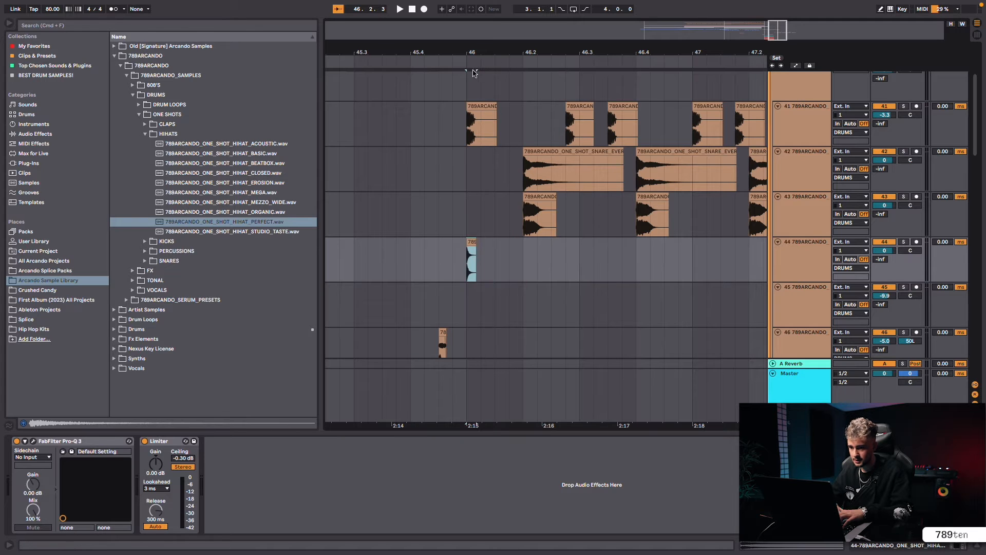
Cut the hi-hat at bar 46 down to a short slice and duplicate it back to back four times.
scroll(469, 259, up, 1)
drag(487, 50, 486, 86)
drag(433, 242, 448, 247)
key(super+d)
key(super+d)
key(super+d)
key(super+d)
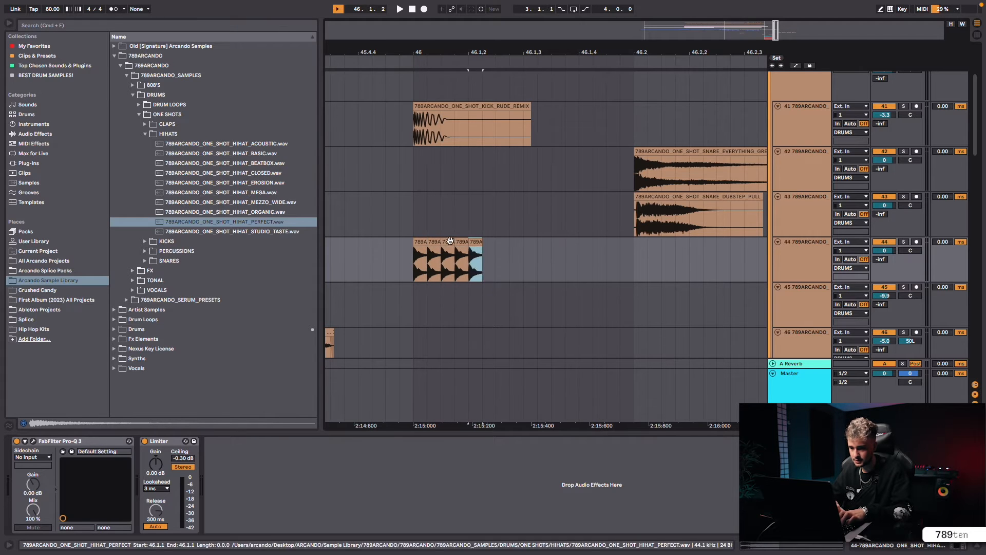
Lower the hi-hat track 44 to -9.9 dB and play the passage from just before bar 46.
key(space)
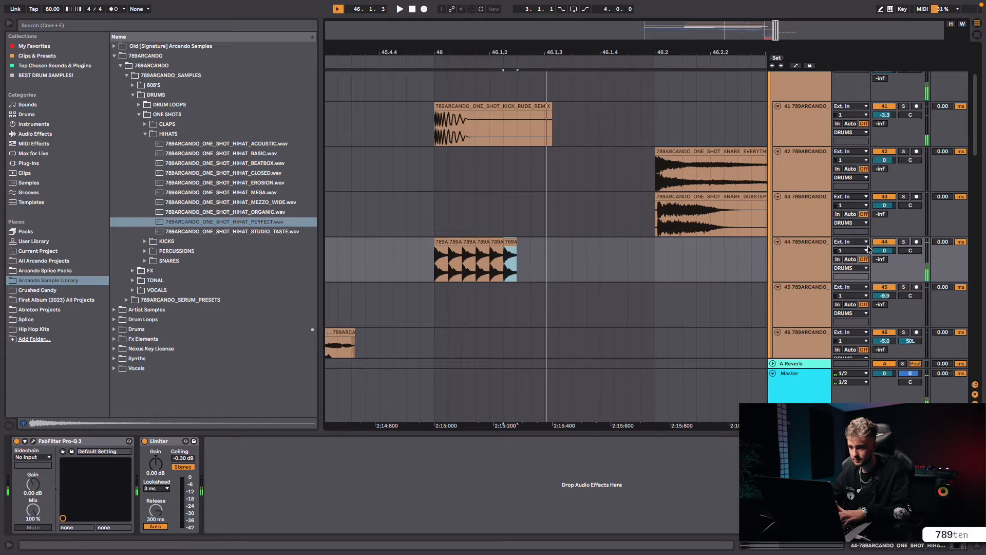
drag(890, 248, 890, 254)
click(405, 63)
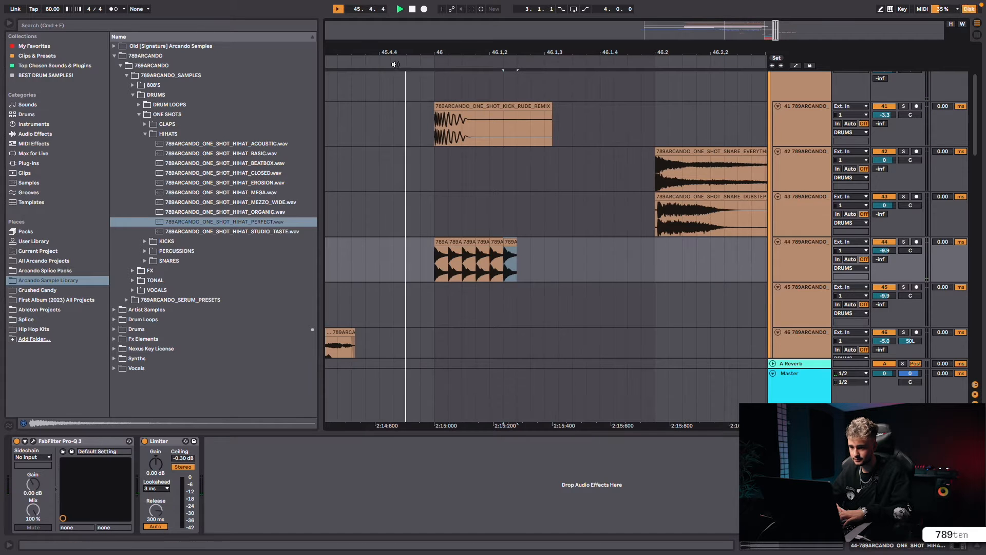
key(space)
Try filling the hi-hat track up to beat 46.2 with longer back-to-back slices, then delete them.
click(544, 248)
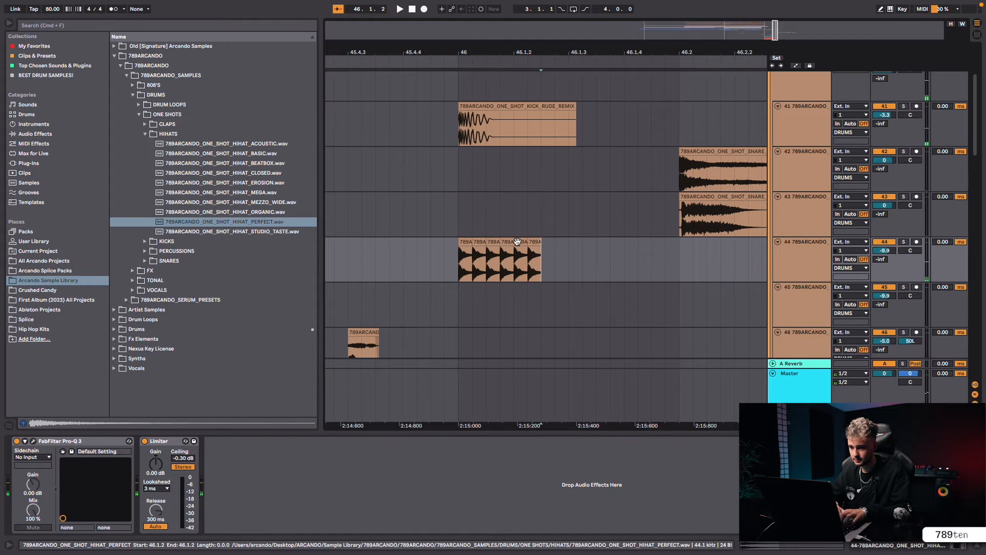
key(super+d)
key(super+d)
key(super+d)
key(super+d)
key(super+d)
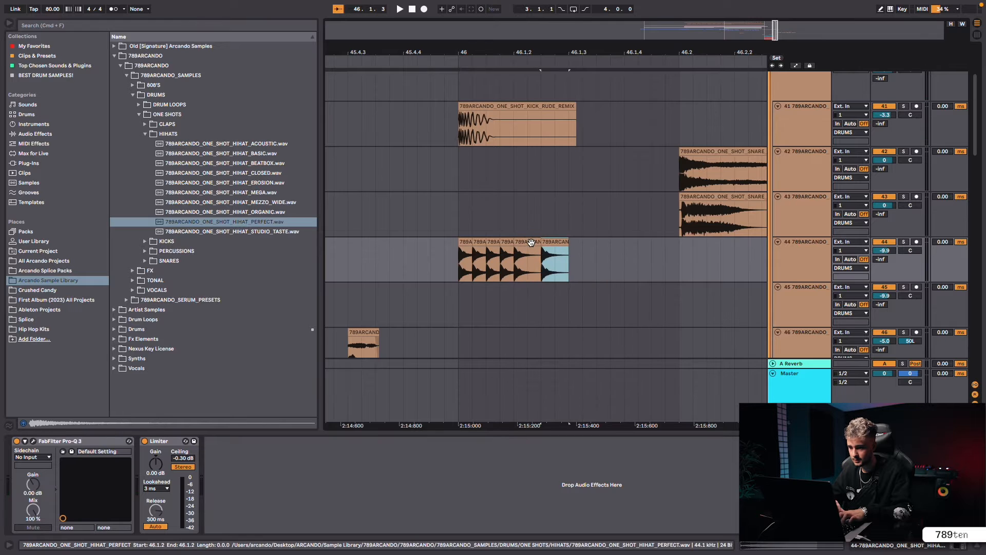
key(space)
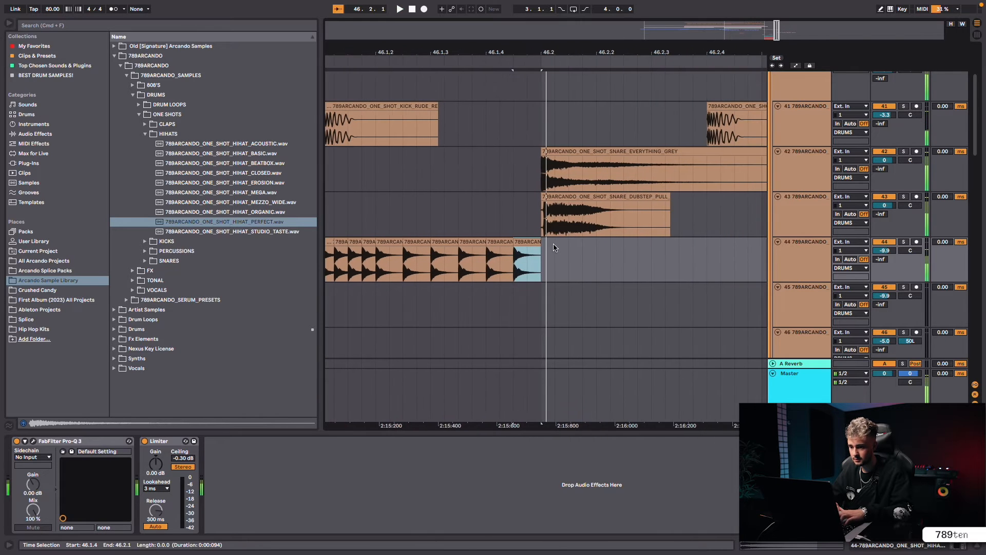
key(space)
drag(436, 244, 553, 244)
key(Delete)
Copy the longer hi-hat slice ending the opening run to 46.1.3 and 46.1.4, leaving gaps, and play the passage.
click(431, 246)
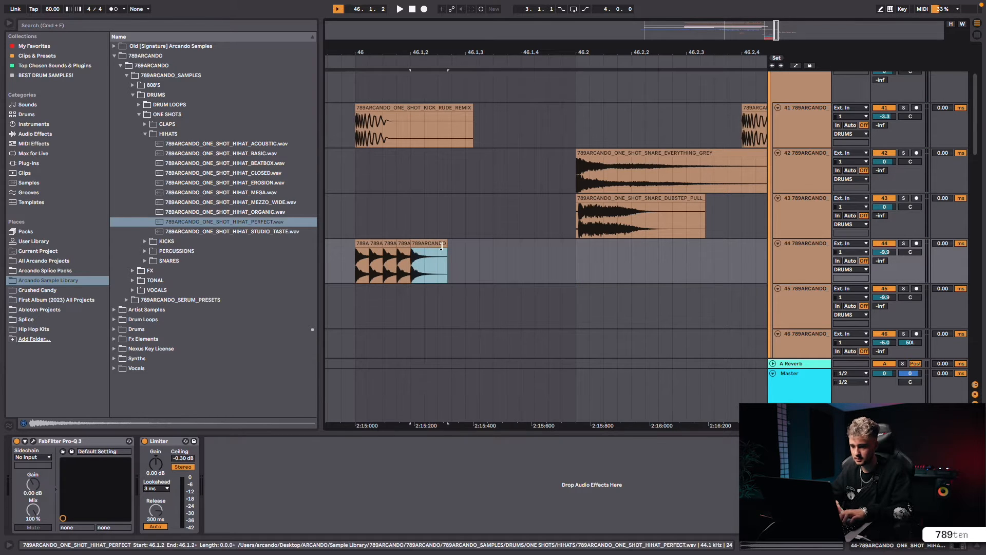
drag(430, 246, 485, 248)
scroll(485, 249, left, 3)
click(375, 62)
key(space)
drag(493, 247, 546, 243)
drag(555, 53, 554, 27)
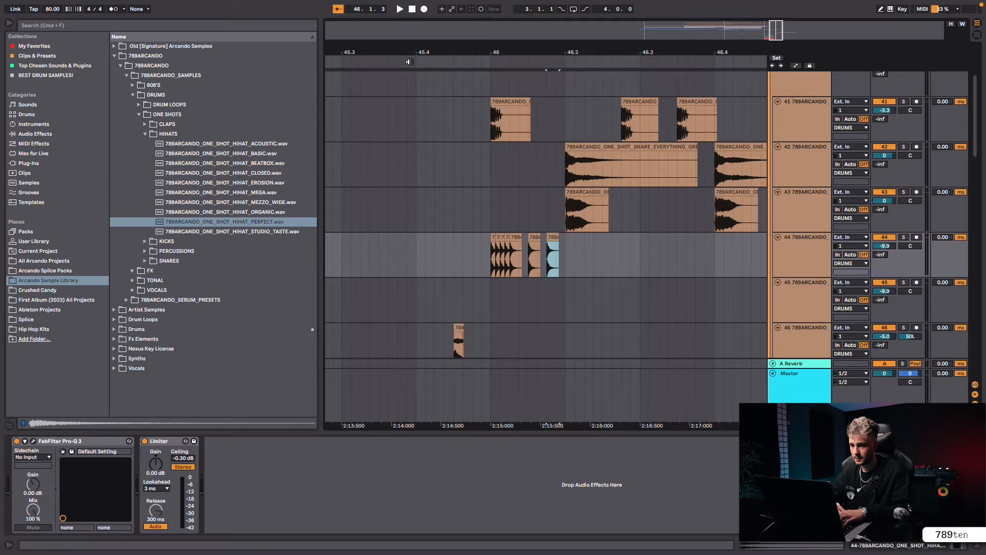
click(414, 60)
key(space)
Duplicate the pair of spaced hi-hats twice to fill up to beat 46.3 and play the passage.
click(529, 265)
drag(529, 264, 501, 267)
key(super+d)
key(super+d)
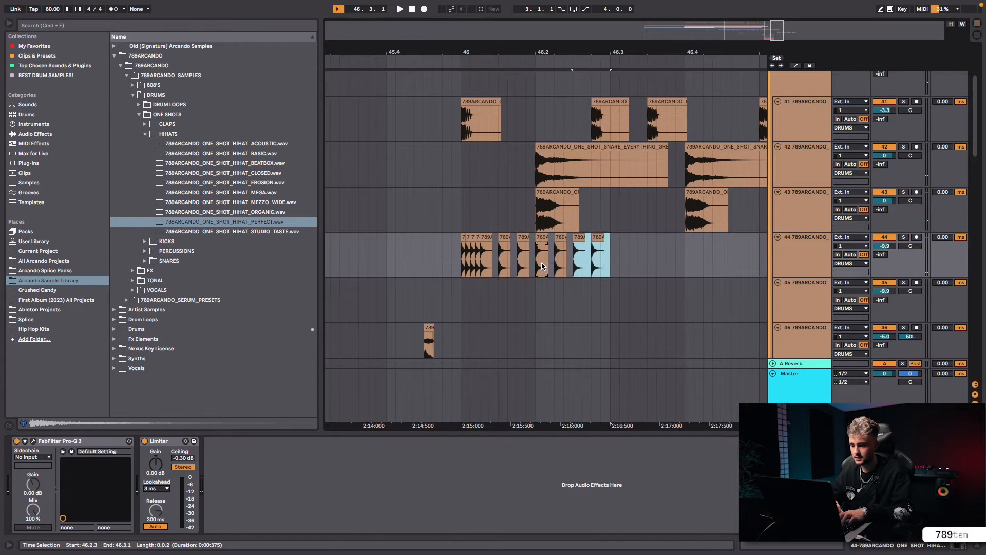
click(416, 60)
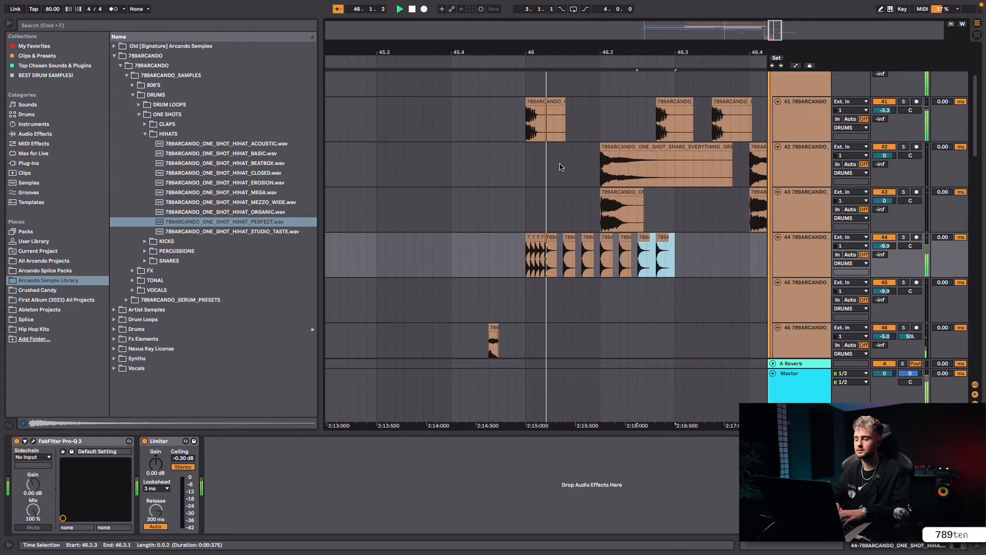
key(space)
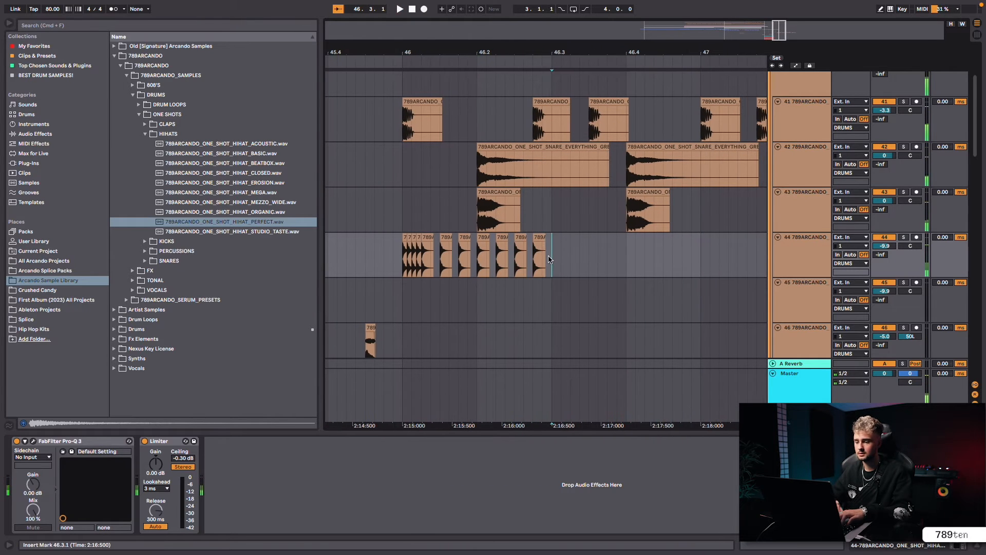
Extend the spaced hi-hats on track 44 with two more hits at 46.3 and 46.3.2.
key(super+d)
click(616, 250)
drag(565, 52, 564, 83)
scroll(631, 226, left, 2)
scroll(631, 229, left, 2)
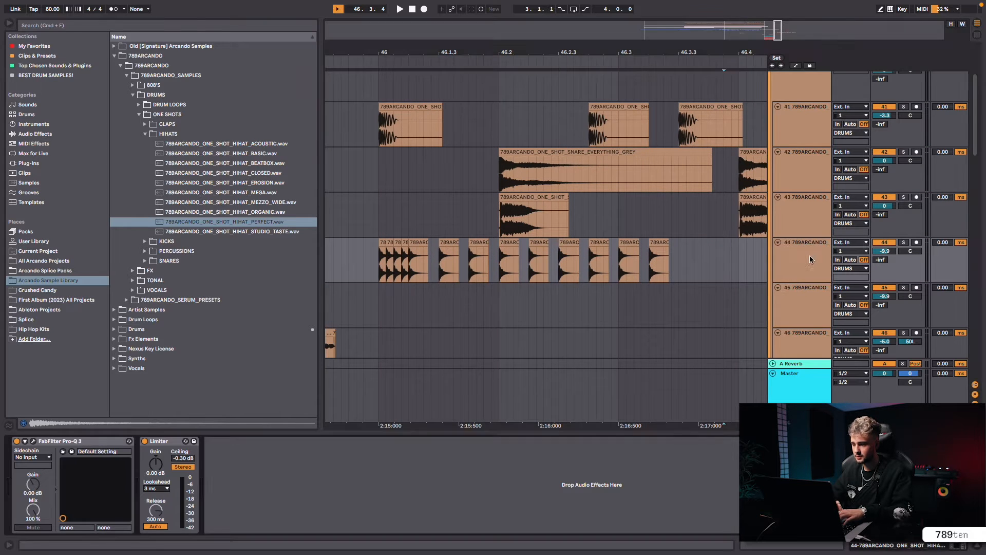
Search the Top Chosen Sounds & Plugins collection for "delay" and load Delay onto the hi-hat track 44.
click(273, 27)
text(dela)
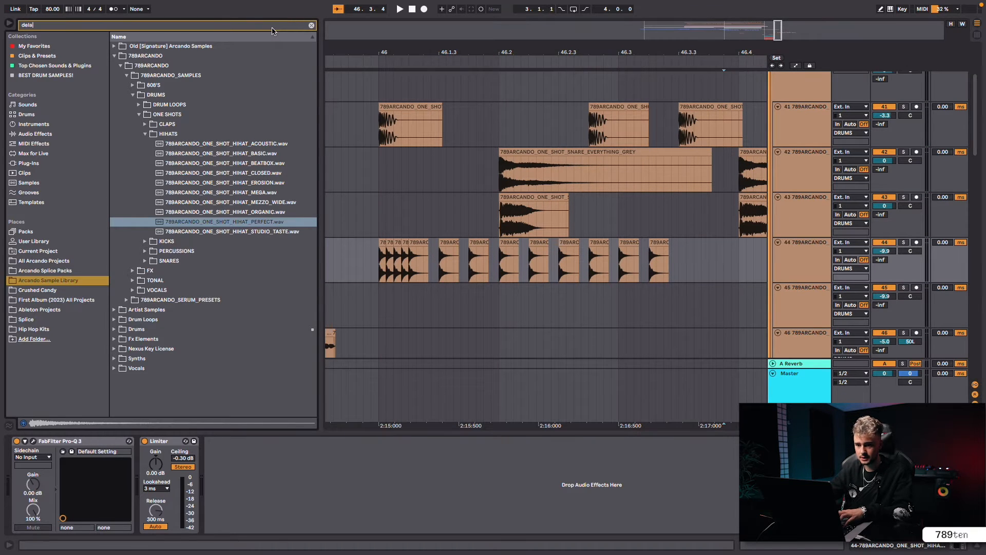
text(y)
click(45, 65)
double_click(155, 55)
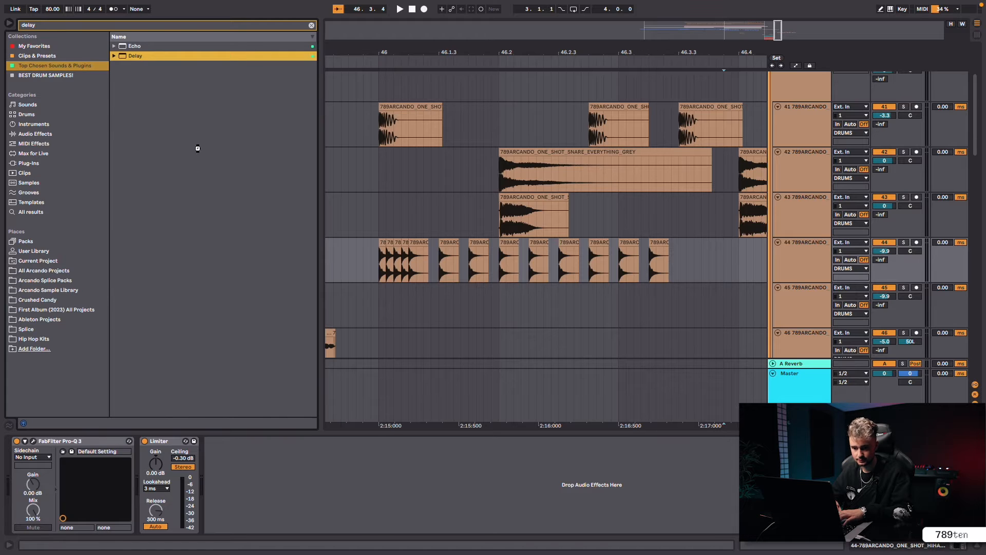
Set Delay's filter to 2.41 kHz with width 3.97, then solo track 44 and play the hi-hats.
drag(316, 457, 320, 465)
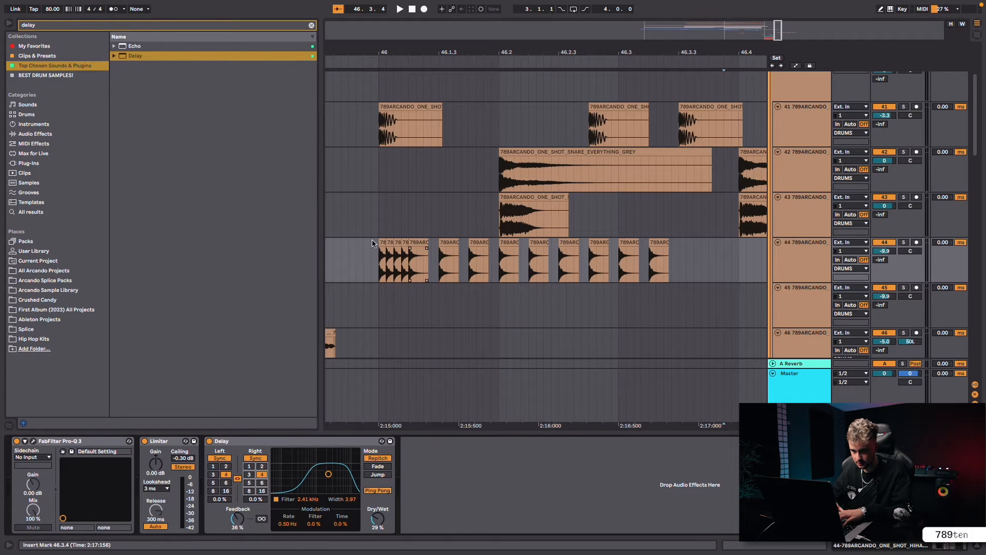
click(364, 252)
click(904, 243)
key(space)
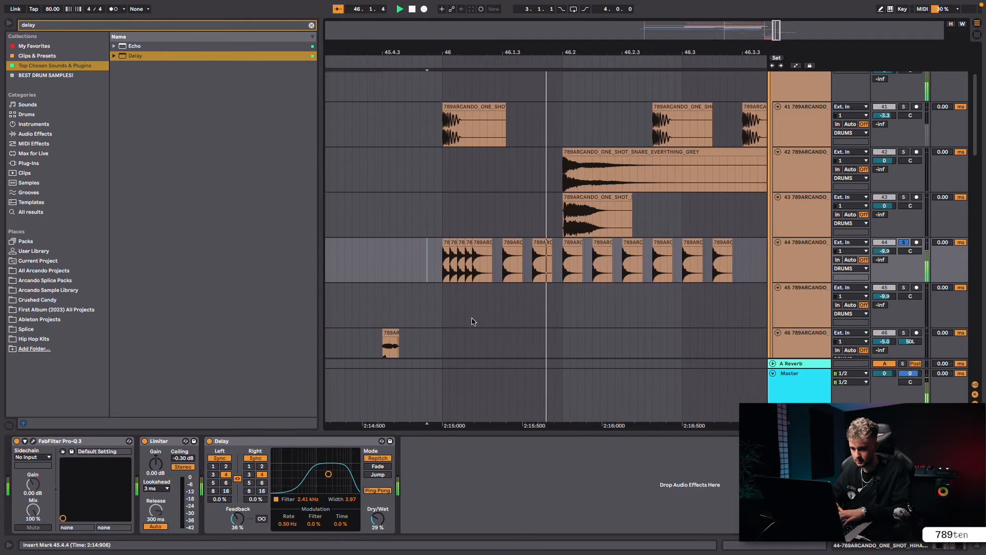
Try Delay times of 3 and 2 sixteenths with 18% dry/wet while playing the soloed hi-hats.
click(213, 474)
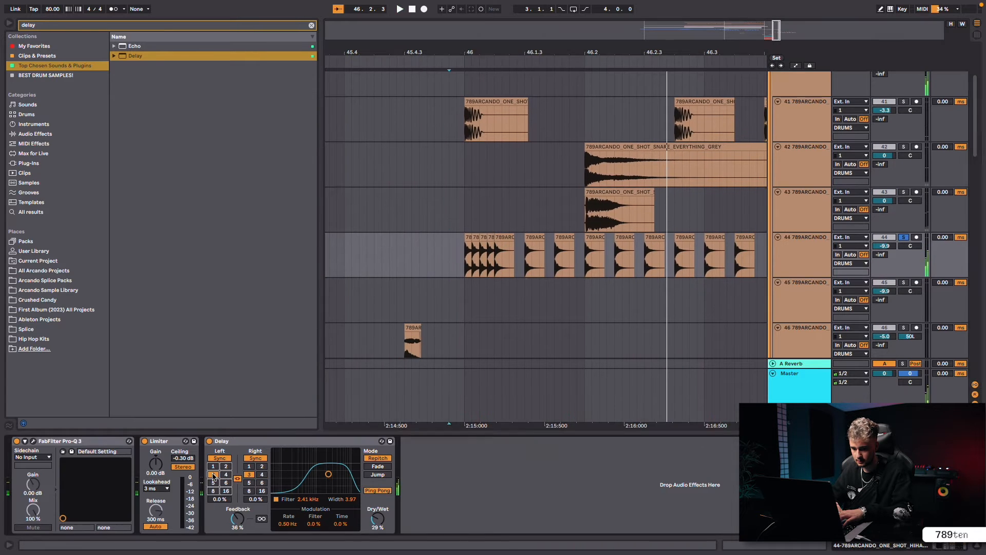
key(space)
click(417, 242)
key(space)
drag(377, 517, 377, 522)
key(space)
key(space)
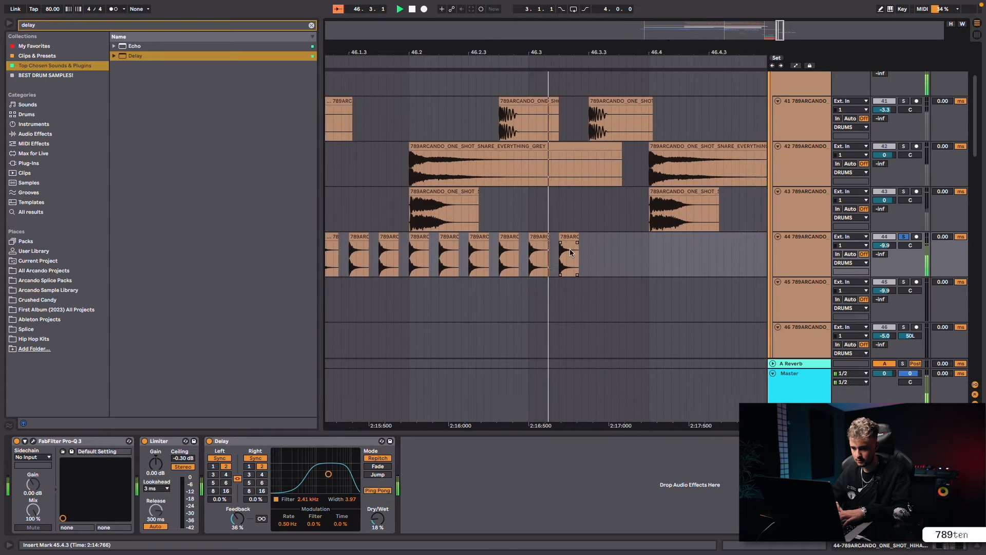
Set Delay to 4 sixteenths, 17% feedback and 30% dry/wet, offset track 44 by 9.00 ms, and play the hi-hats.
drag(377, 518, 377, 516)
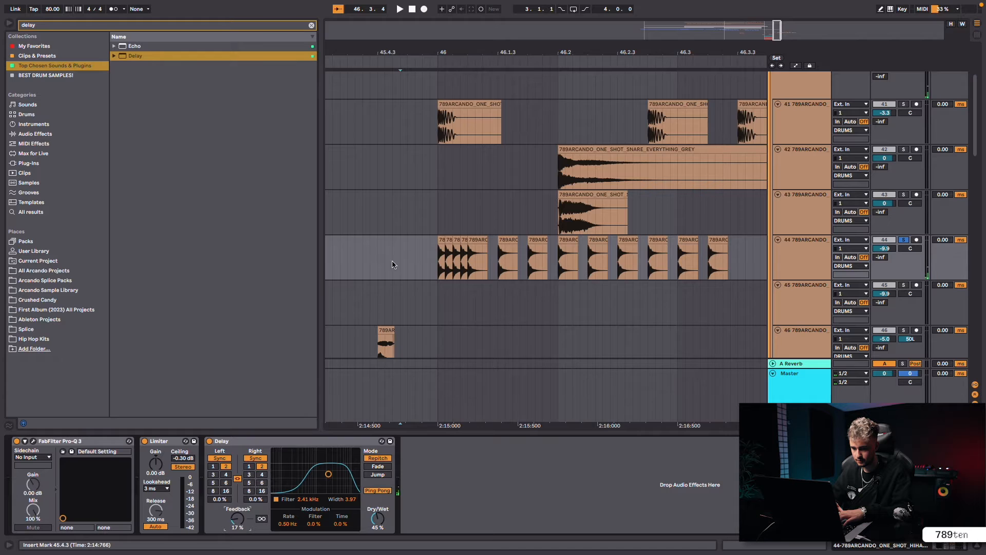
key(space)
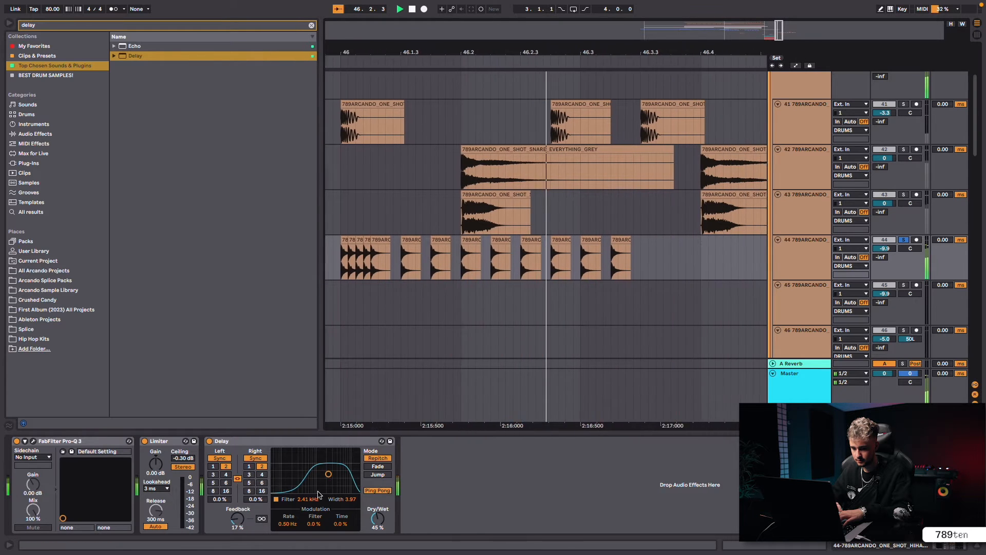
click(262, 474)
key(space)
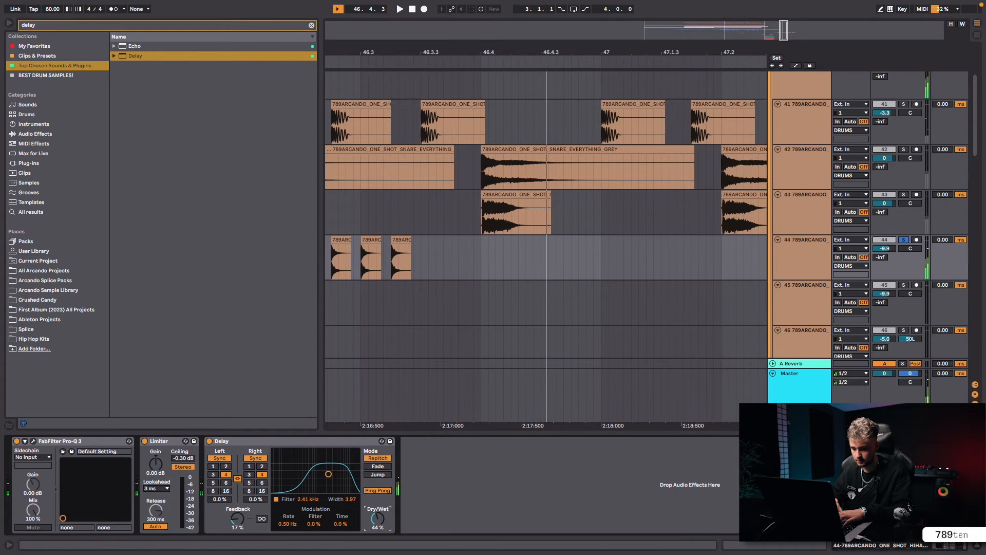
key(space)
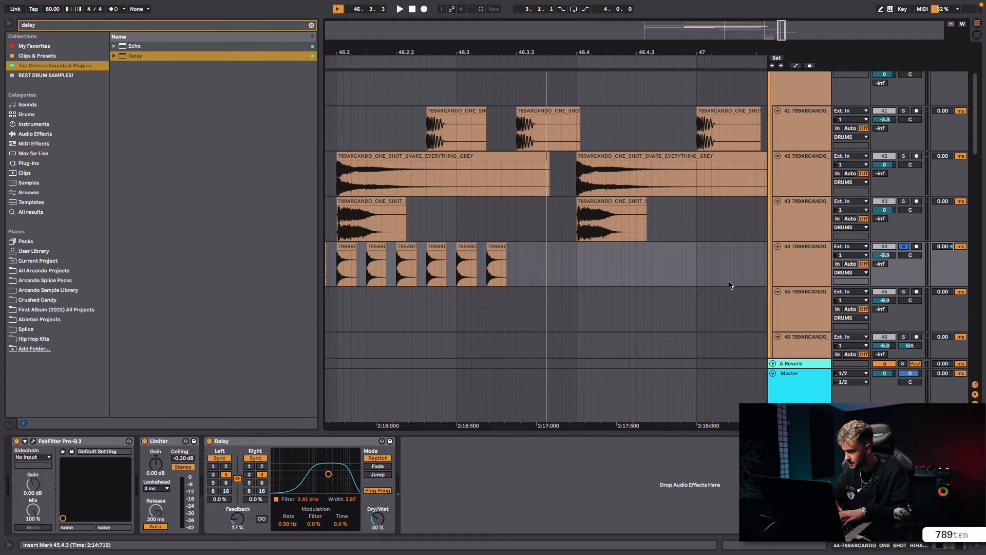
scroll(730, 285, left, 8)
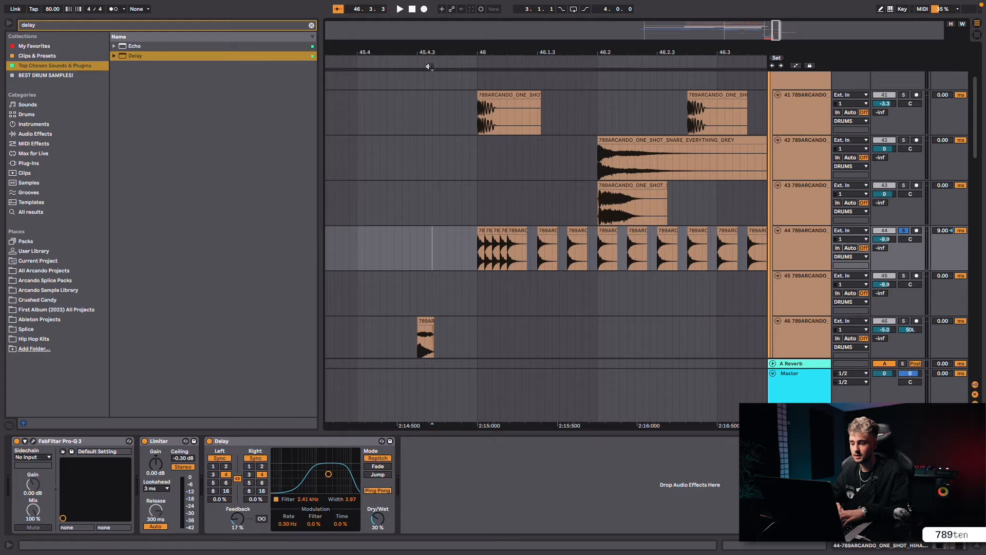
click(429, 66)
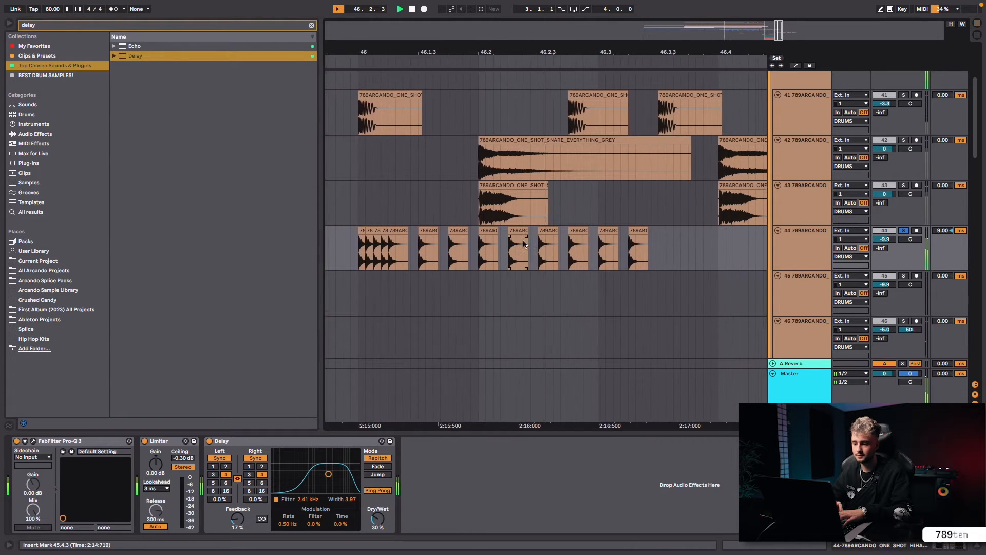
key(space)
Fill 46.3.3 up to beat 46.4 with four closely spaced hi-hat copies and play the soloed track.
click(537, 231)
drag(538, 232, 609, 237)
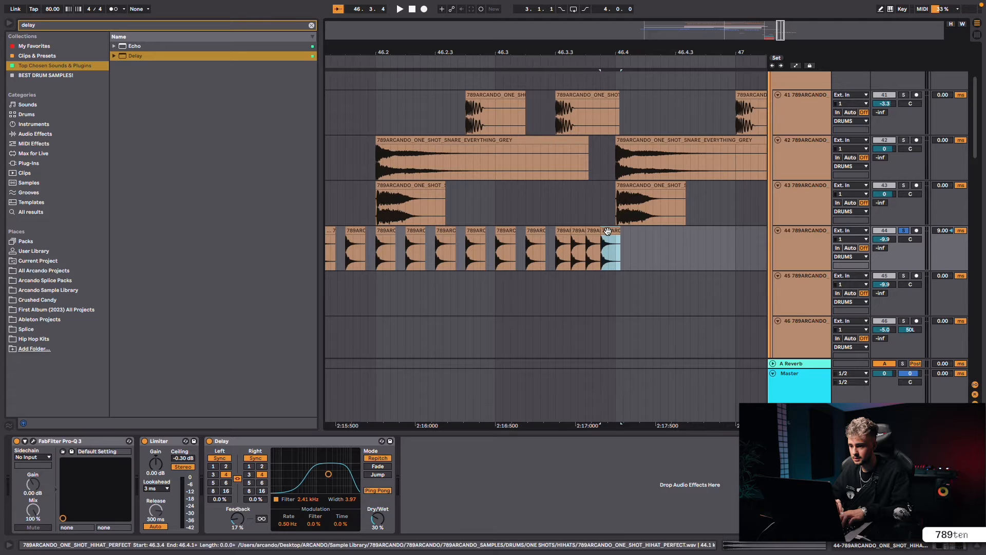
scroll(607, 231, left, 5)
click(451, 60)
scroll(463, 102, left, 1)
scroll(596, 251, right, 6)
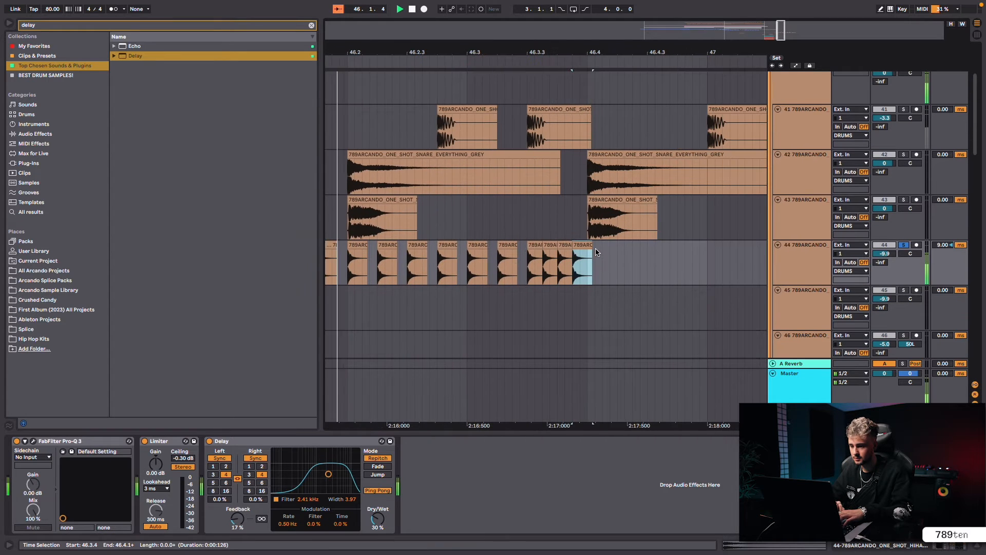
key(space)
Unsolo the hi-hat track 44, set Delay's feedback to 7.5%, and play the full drum passage.
drag(614, 52, 615, 33)
scroll(547, 224, left, 1)
scroll(548, 224, up, 1)
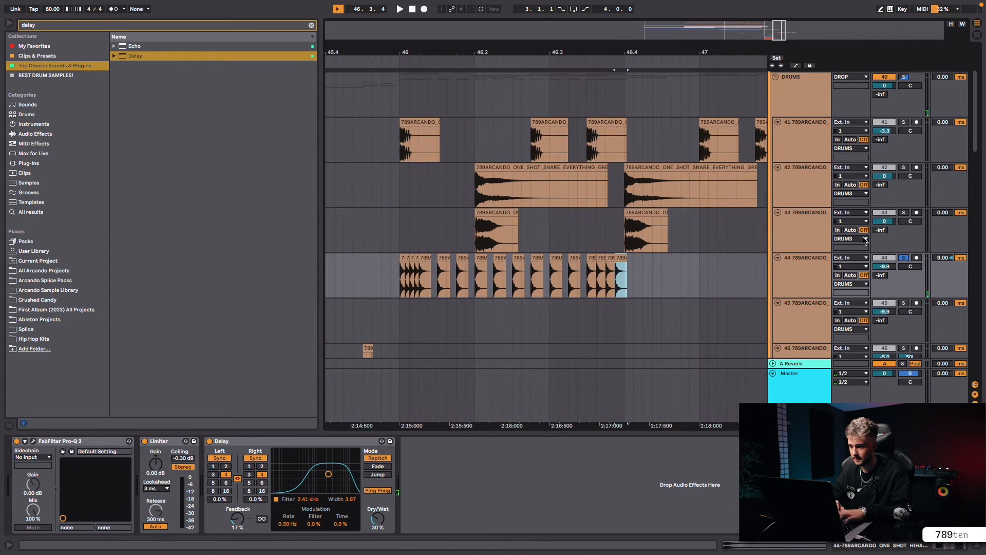
click(904, 258)
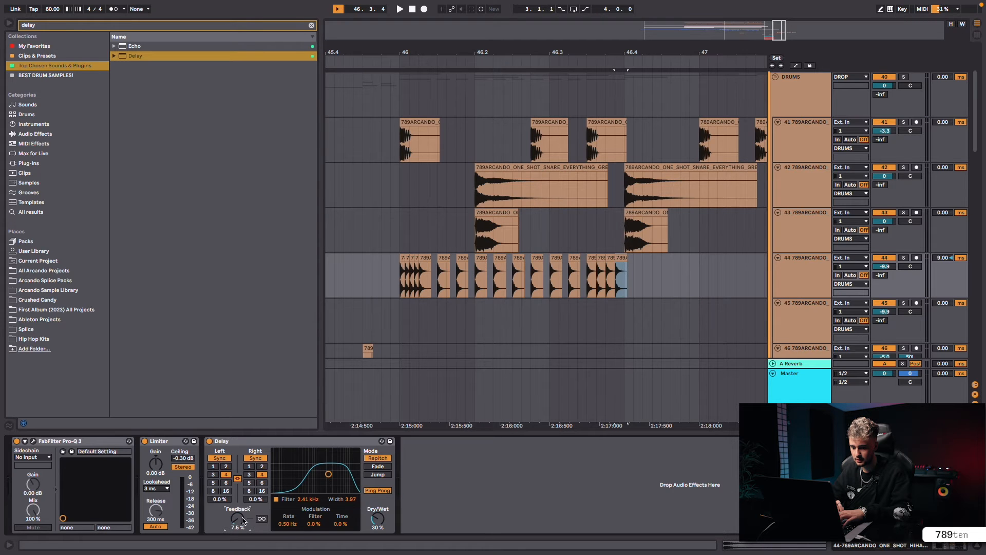
key(space)
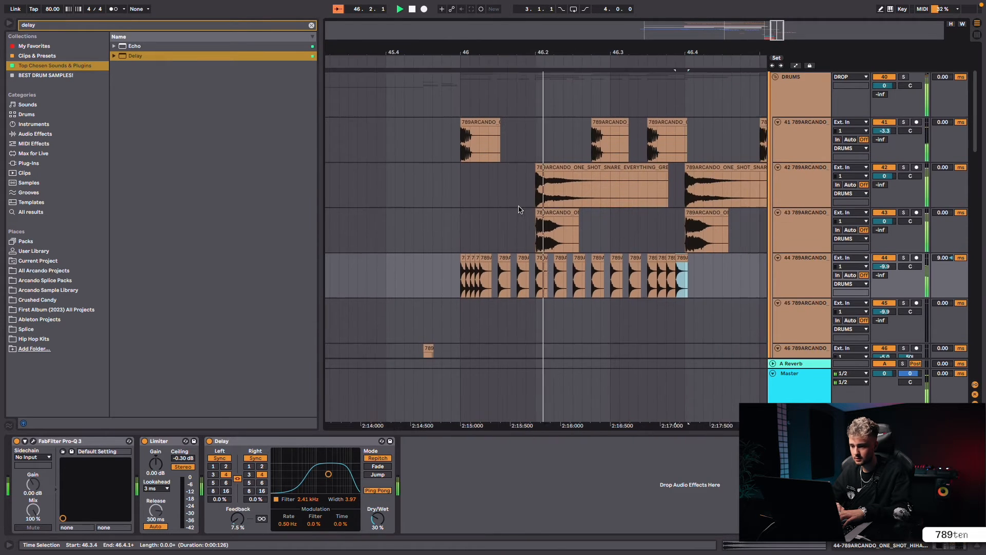
scroll(519, 210, right, 2)
scroll(519, 209, down, 1)
key(space)
Copy a hi-hat slice to 46.4 and another to 46.4.2 on track 44, checking the passage by playback.
click(601, 262)
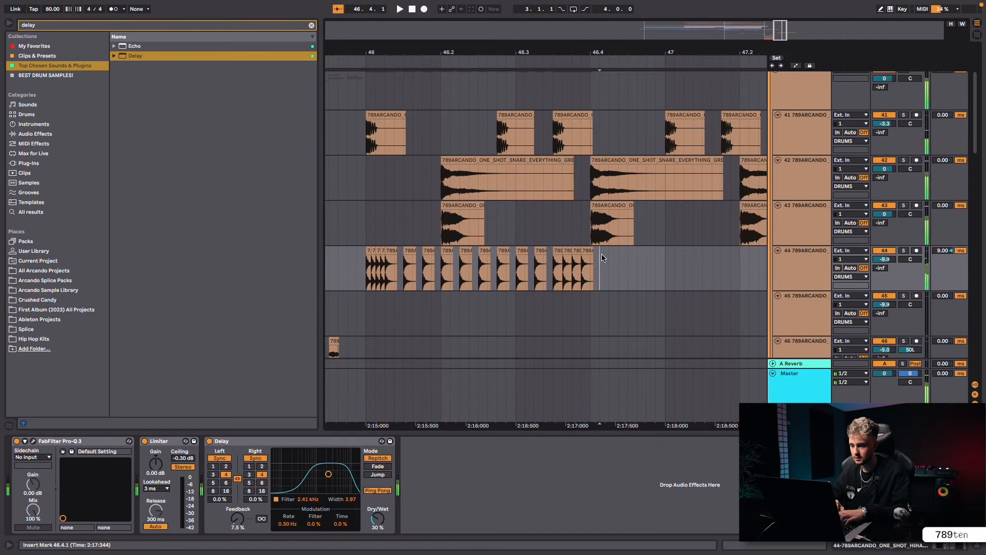
alt+drag(540, 252, 595, 251)
key(space)
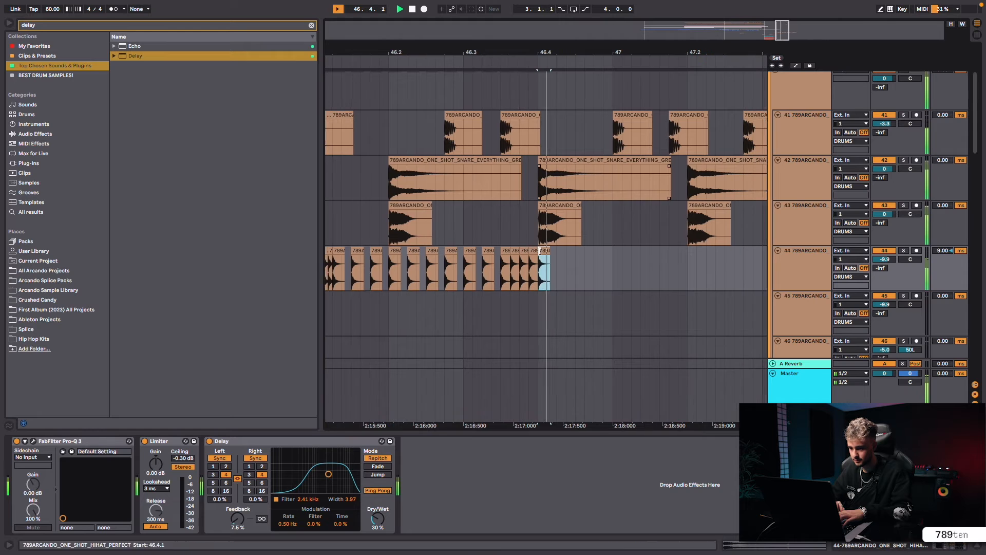
drag(528, 252, 550, 257)
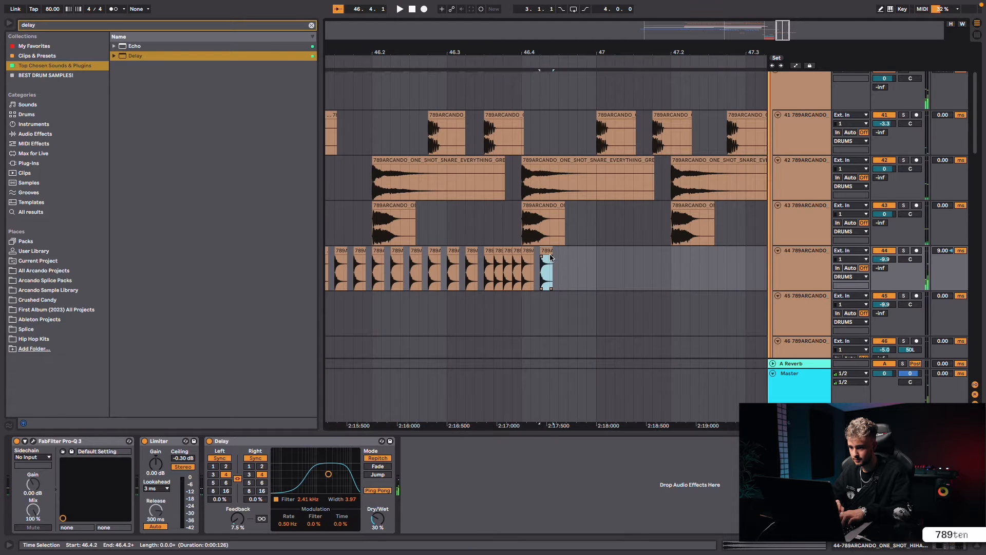
drag(519, 51, 380, 154)
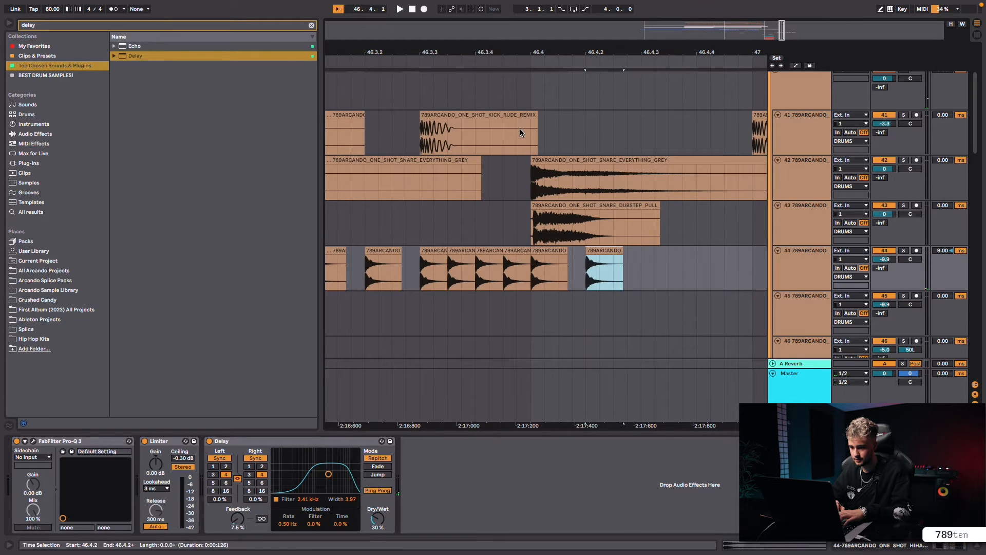
Insert a new audio track below the hi-hat track 44 and open the Arcando Sample Library.
scroll(520, 133, left, 4)
scroll(520, 133, up, 1)
click(807, 282)
key(ctrl+t)
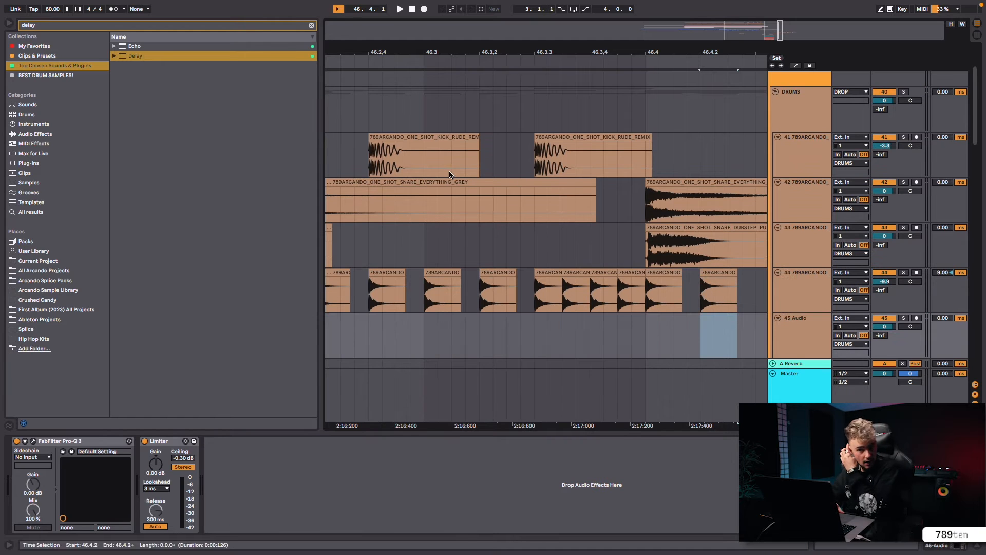
click(67, 280)
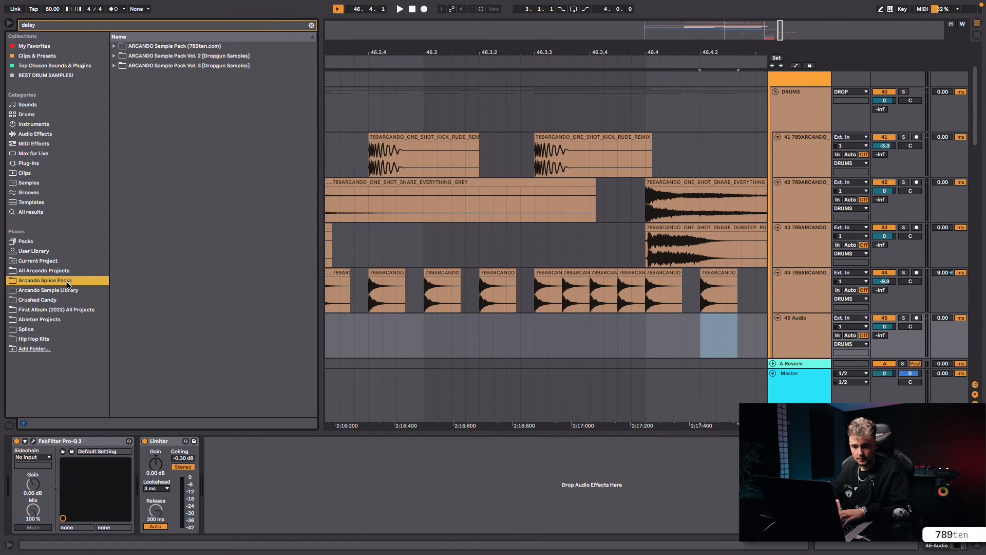
click(71, 291)
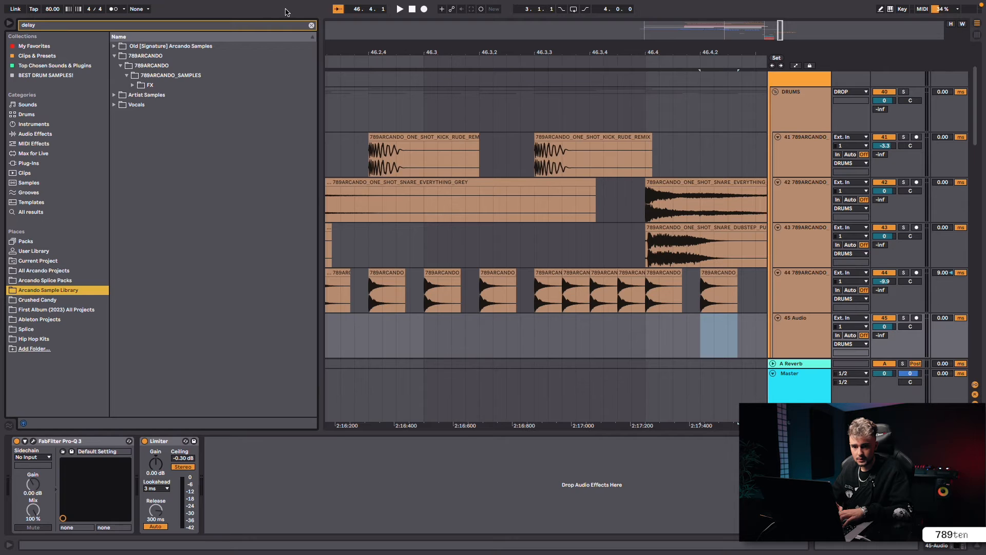
Search the Arcando Sample Library for "hat" and check the Artist Samples folder.
click(312, 26)
text(hat)
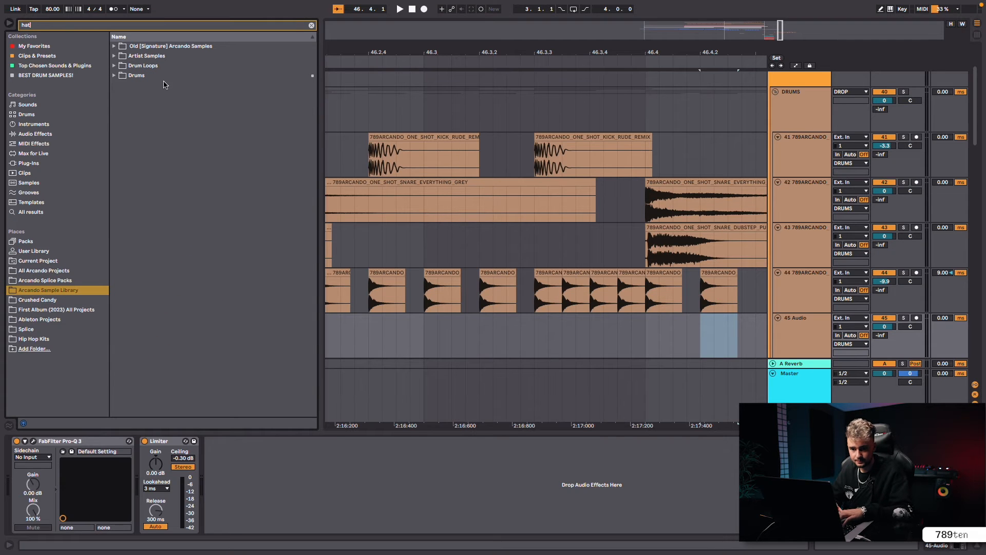
click(113, 56)
click(114, 56)
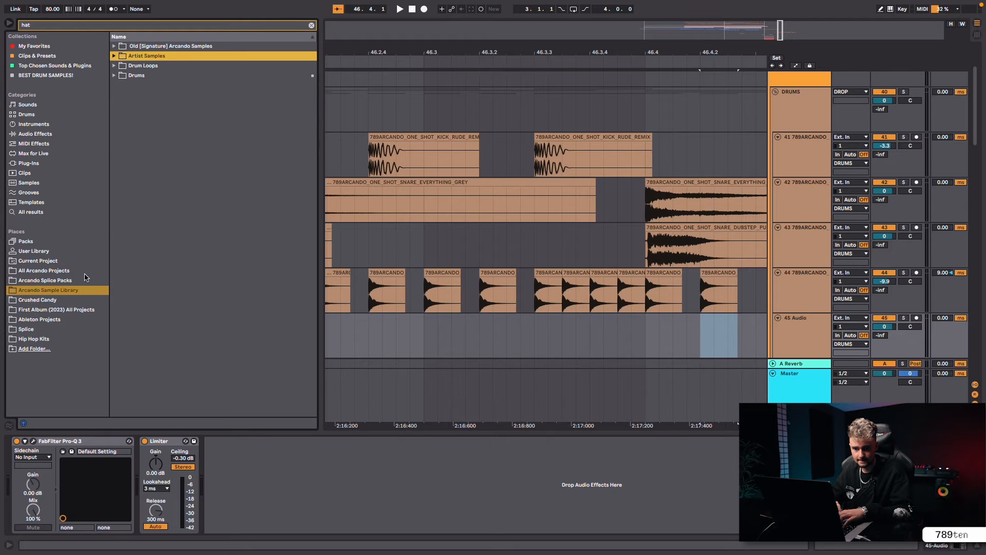
Clear the library search and audition the hi-hat one-shots in the HIHATS folder.
click(312, 26)
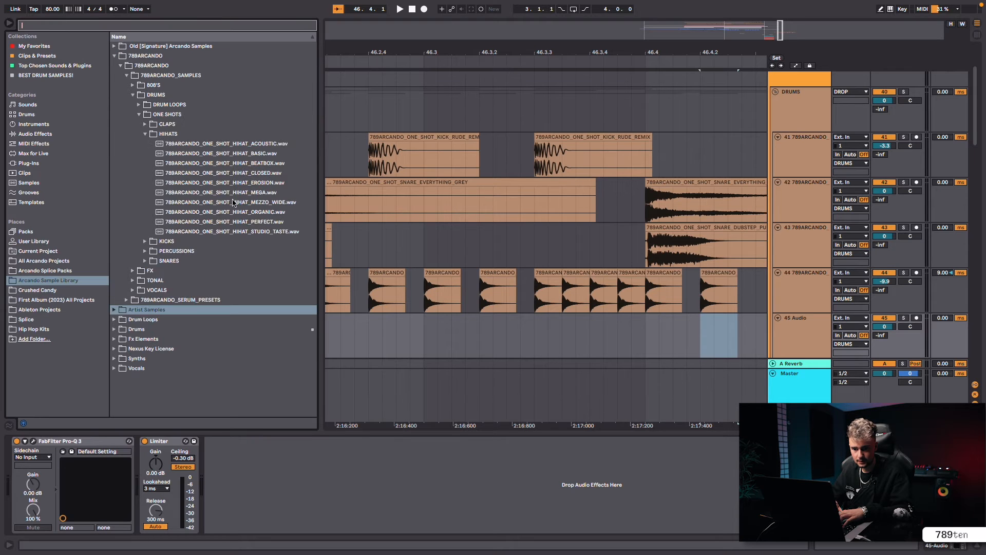
click(253, 193)
key(Down)
key(Down)
key(Up)
key(Down)
key(Down)
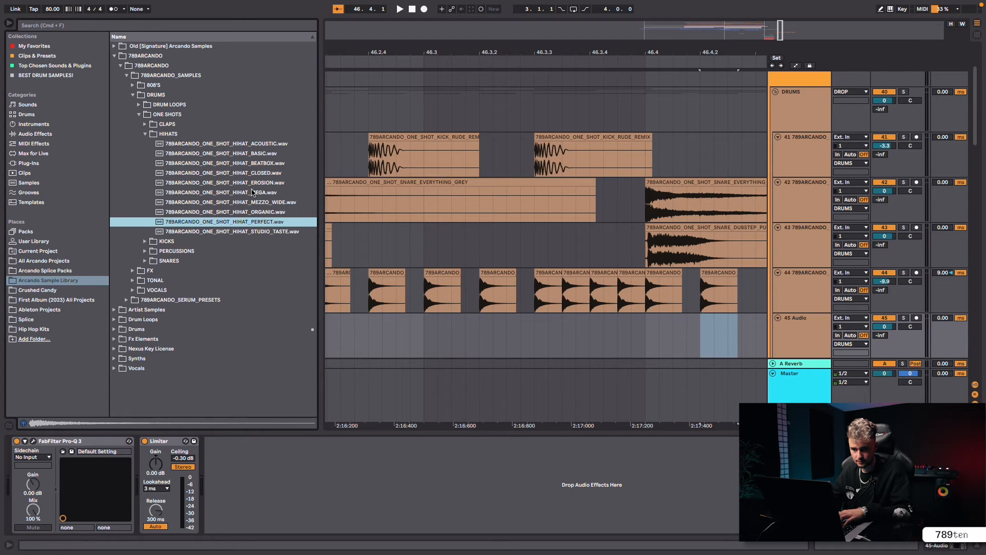
key(Down)
key(Up)
key(Up)
key(Up)
key(Up)
key(Up)
key(Up)
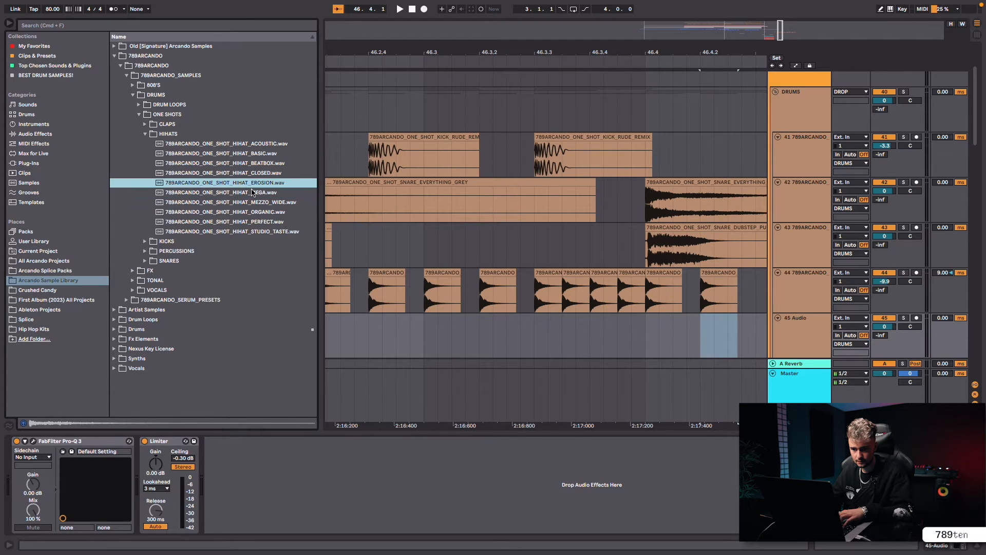
key(Up)
key(Up)
key(Up)
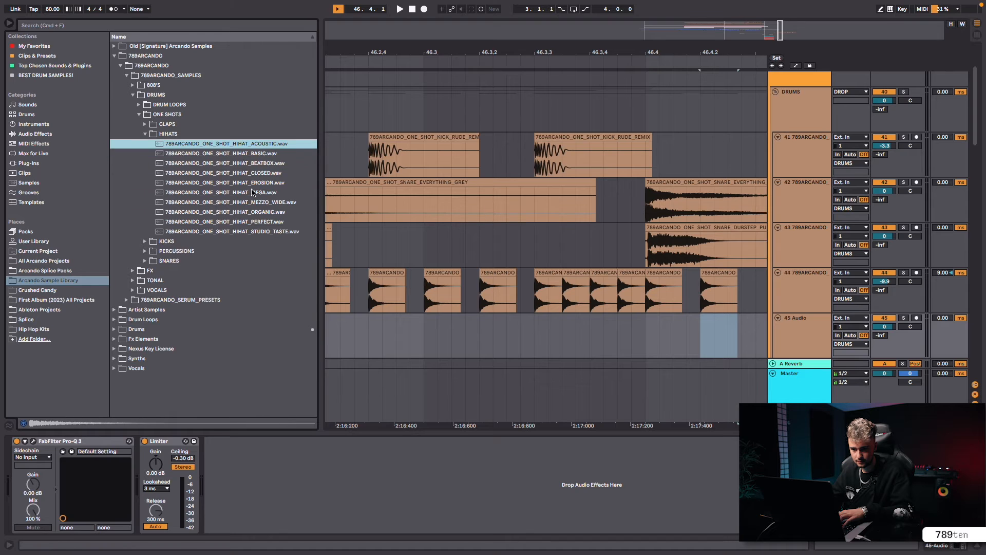
Place the 789ARCANDO_ONE_SHOT_HIHAT_MEZZO_WIDE sample on empty track 45, midway between 46.3.3 and 46.3.4.
key(Down)
key(Down)
key(Down)
key(Down)
key(Down)
key(Down)
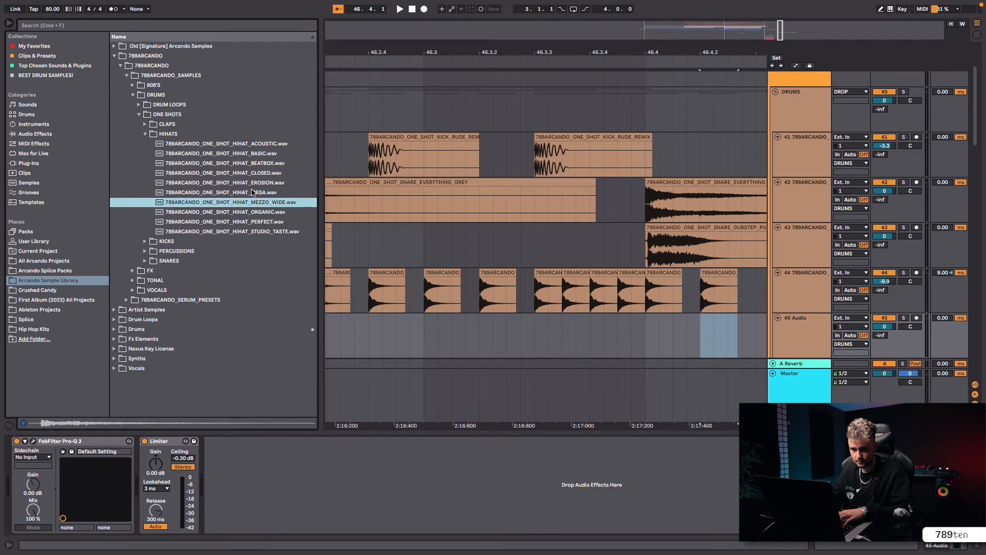
drag(254, 201, 583, 330)
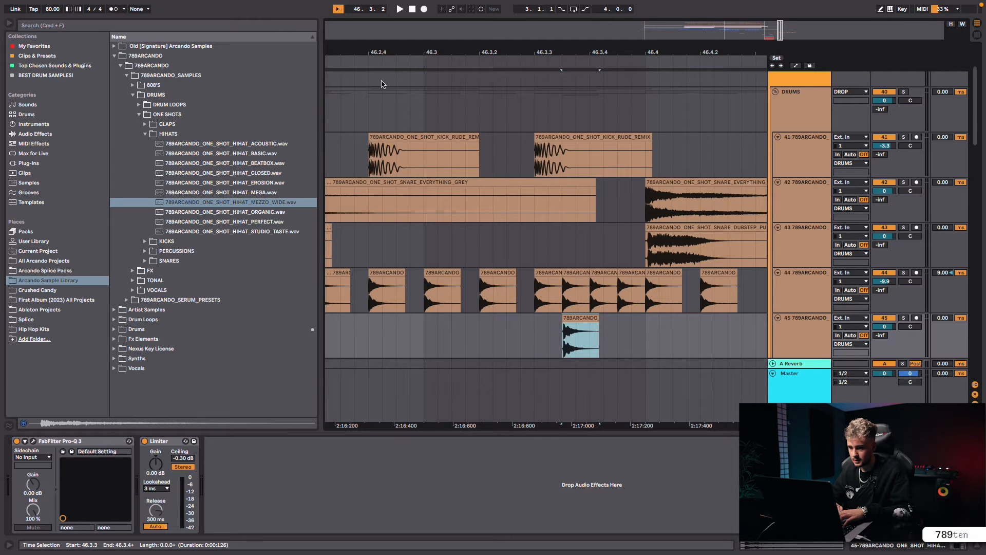
Shift the mezzo-wide hi-hat on track 45 slightly earlier, between the first two roll hits after 46.3.3, and play the passage.
click(364, 60)
drag(551, 319, 536, 319)
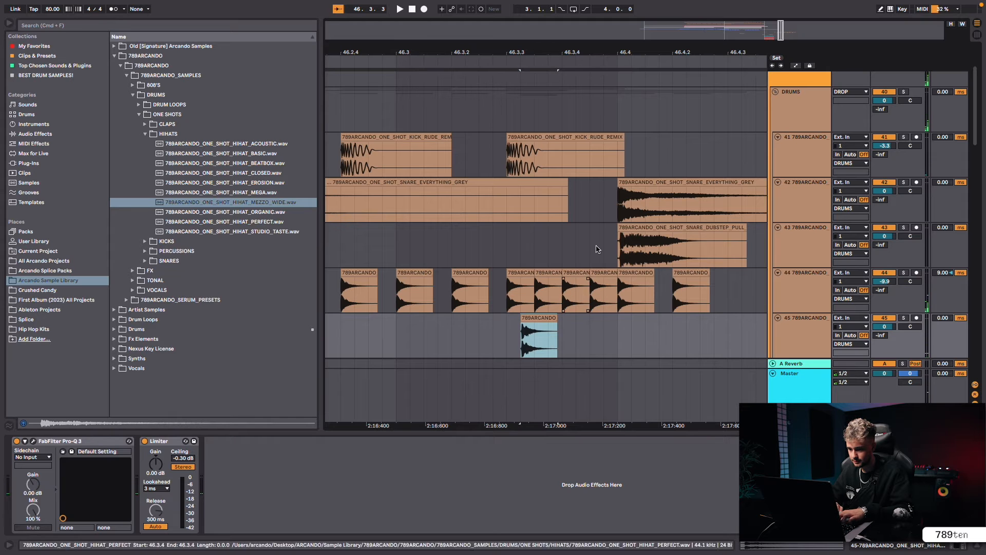
drag(630, 56, 633, 28)
scroll(484, 119, left, 3)
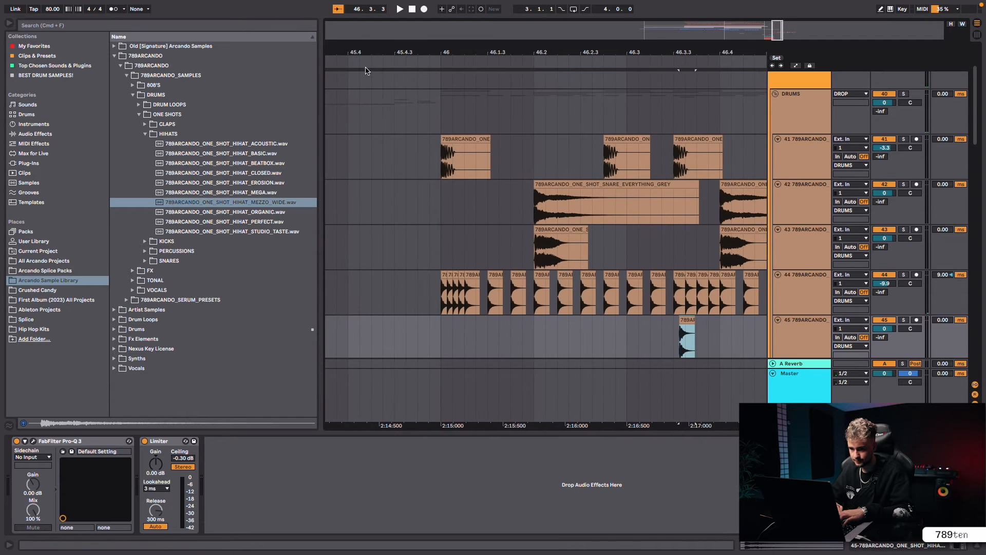
scroll(604, 228, right, 5)
scroll(604, 228, down, 3)
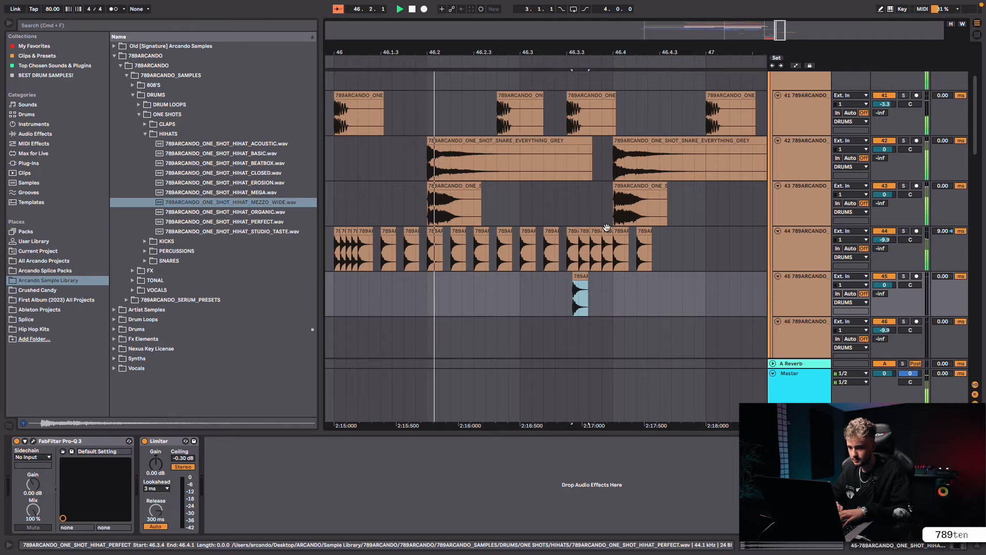
scroll(604, 227, right, 1)
scroll(604, 228, down, 1)
key(space)
Make two closely spaced copies of the mezzo-wide hi-hat after the first one on track 45 and play them.
drag(574, 46, 577, 52)
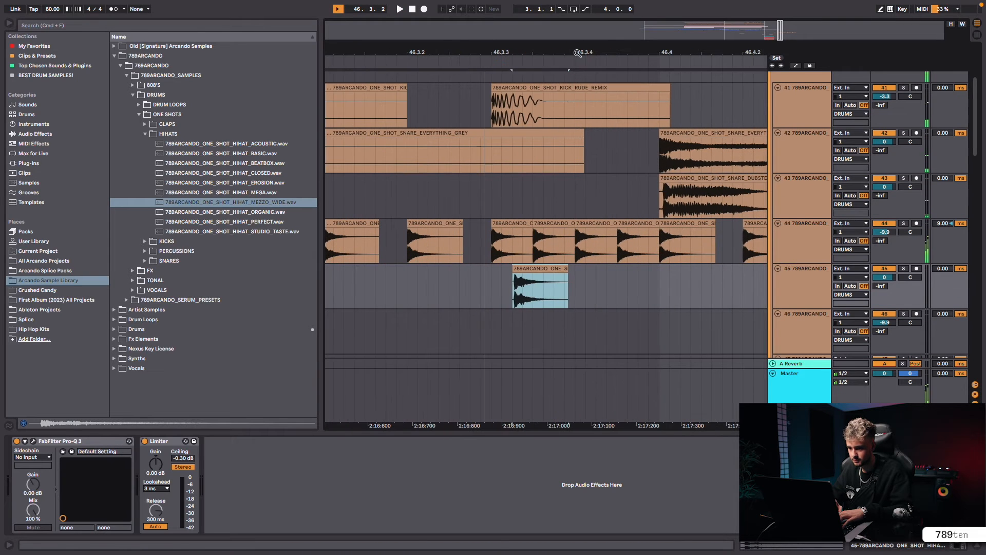
key(super+d)
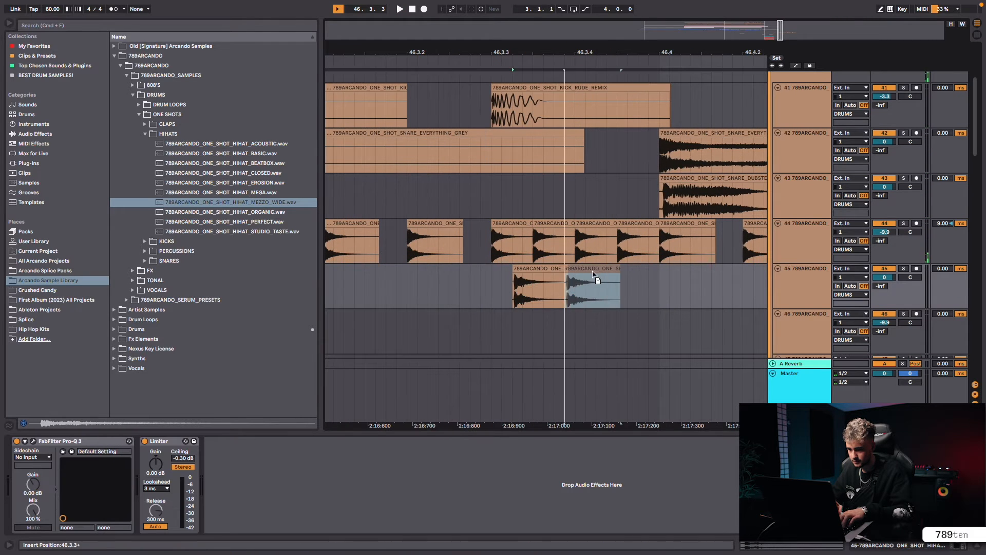
key(super+d)
key(space)
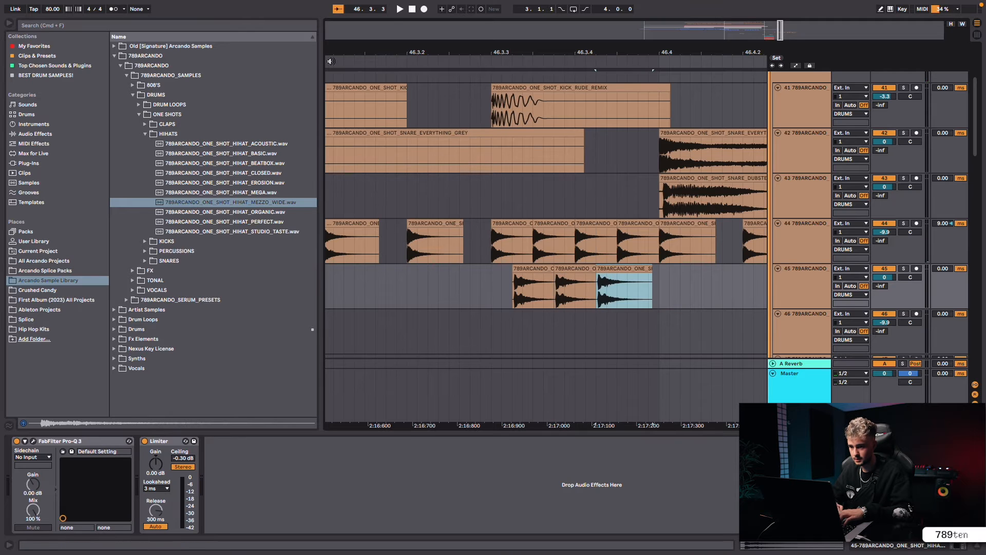
Lower the volume of the mezzo-wide hi-hat track 45 to -8.7 dB.
click(890, 277)
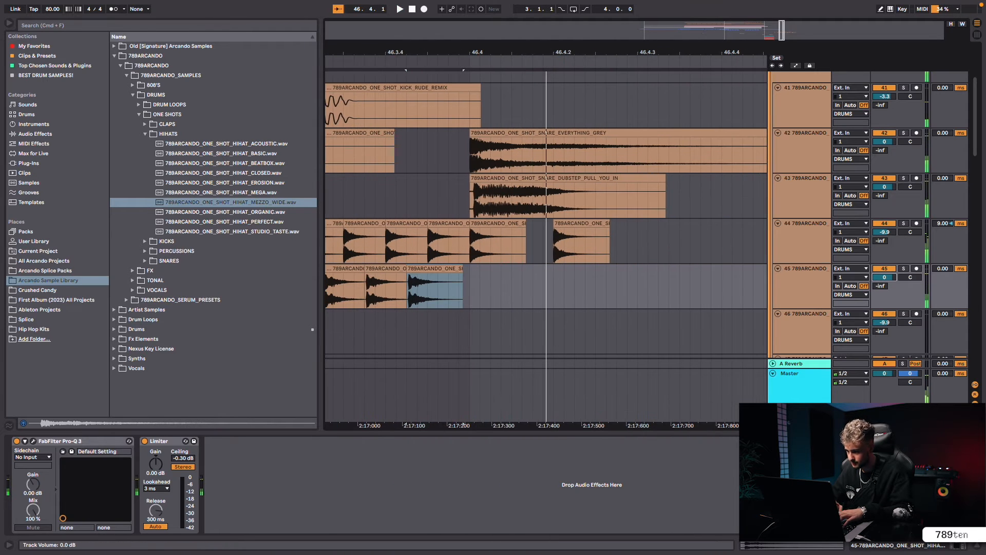
drag(890, 278, 890, 280)
scroll(539, 271, left, 5)
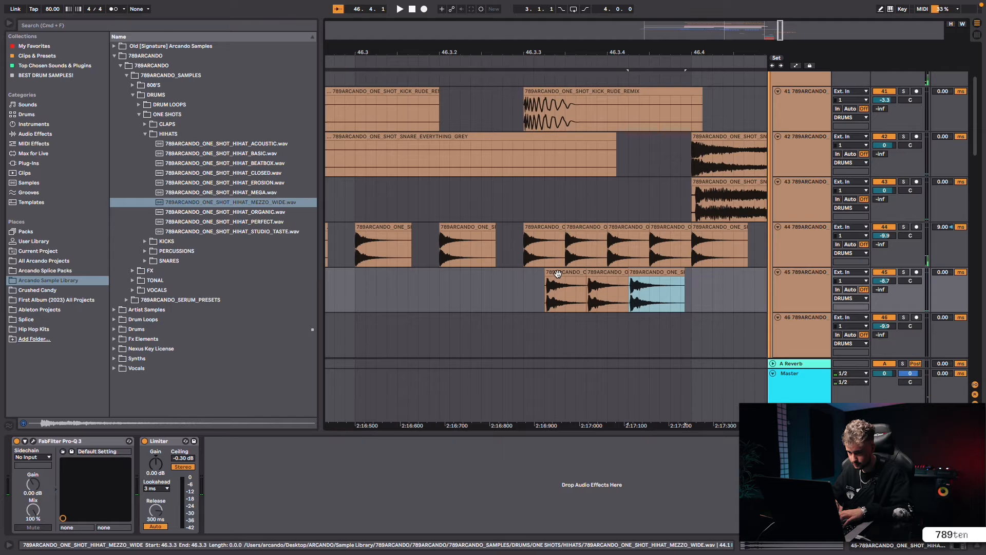
Nudge all three mezzo-wide hi-hats slightly earlier so their transients fall midway between track 44's roll hits, checking by playback.
shift+click(557, 273)
click(424, 61)
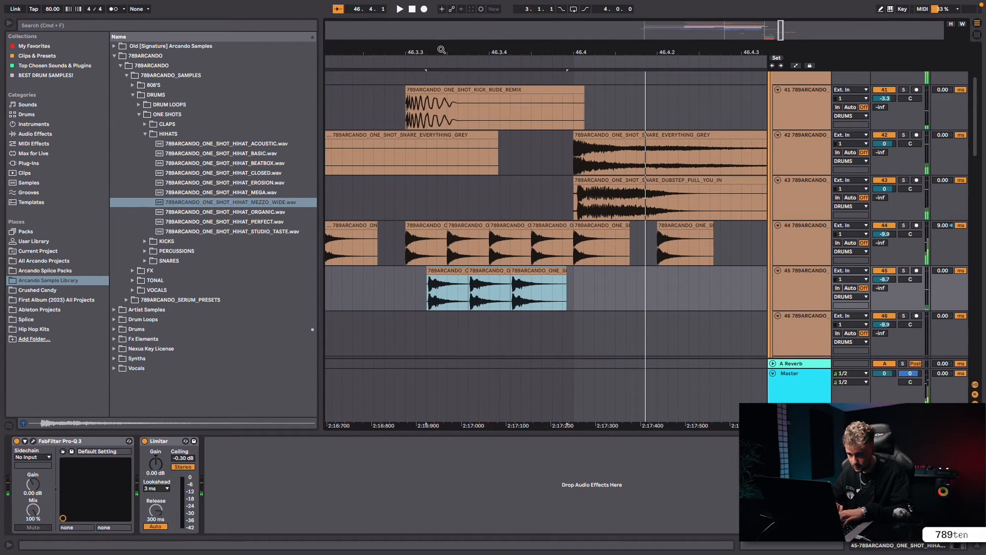
scroll(441, 50, up, 4)
drag(461, 283, 441, 271)
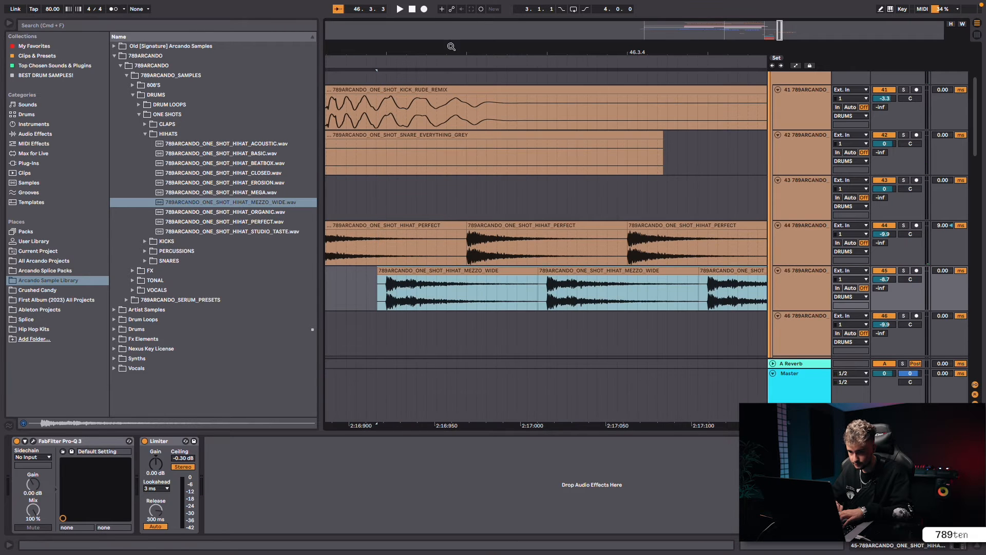
scroll(451, 47, down, 5)
click(386, 64)
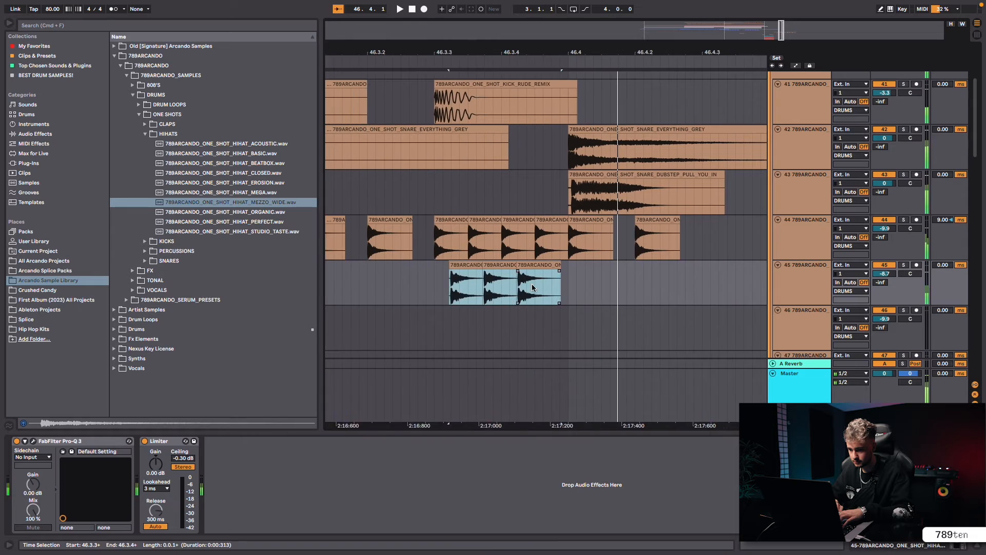
key(space)
Fade out the first mezzo-wide hi-hat on track 45, copy it over the second one, and play the passage.
click(590, 279)
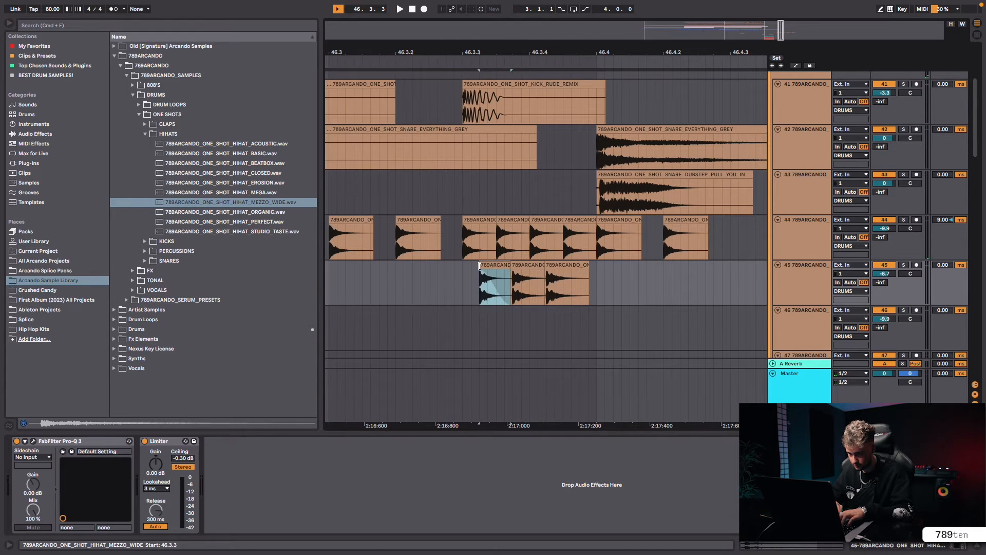
click(520, 268)
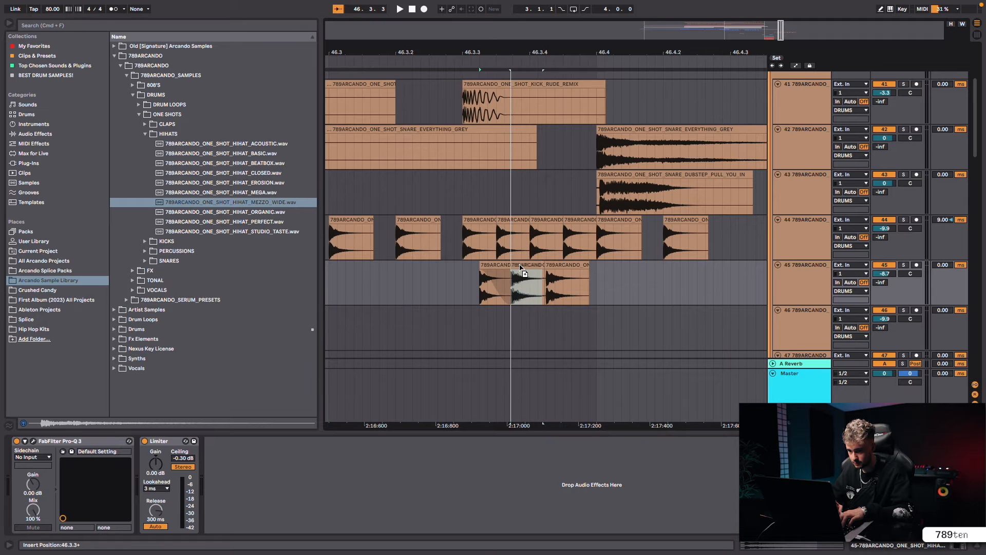
click(422, 273)
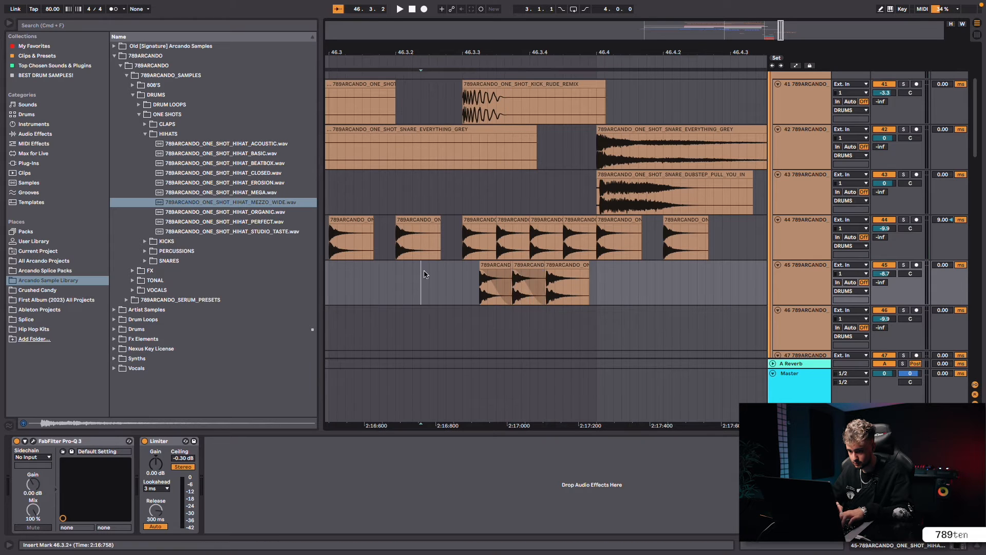
scroll(424, 274, right, 5)
scroll(437, 275, left, 3)
click(451, 275)
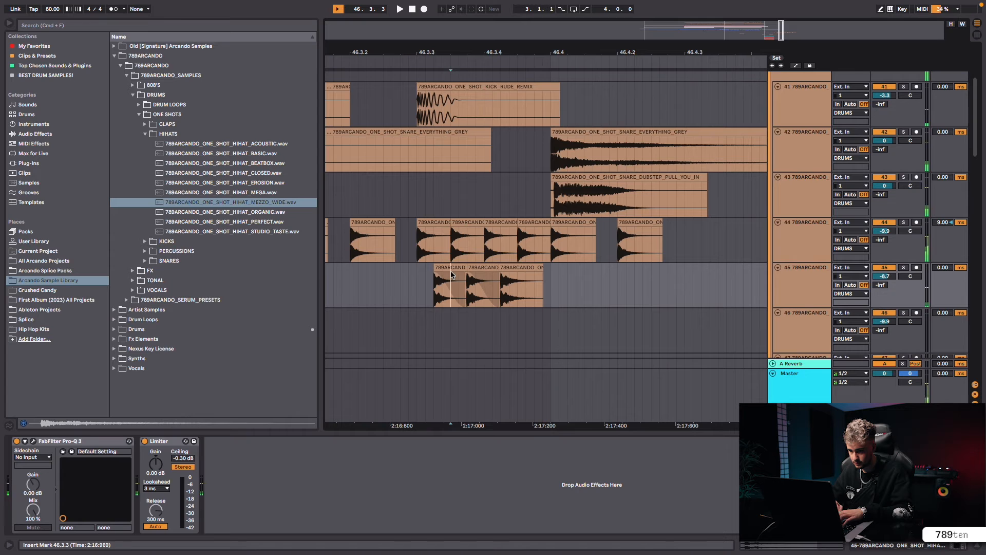
Move the first mezzo-wide hi-hat to midway between 46.3.3 and 46.3.4, and the last one to 46.3.4.
click(449, 268)
drag(443, 268, 459, 268)
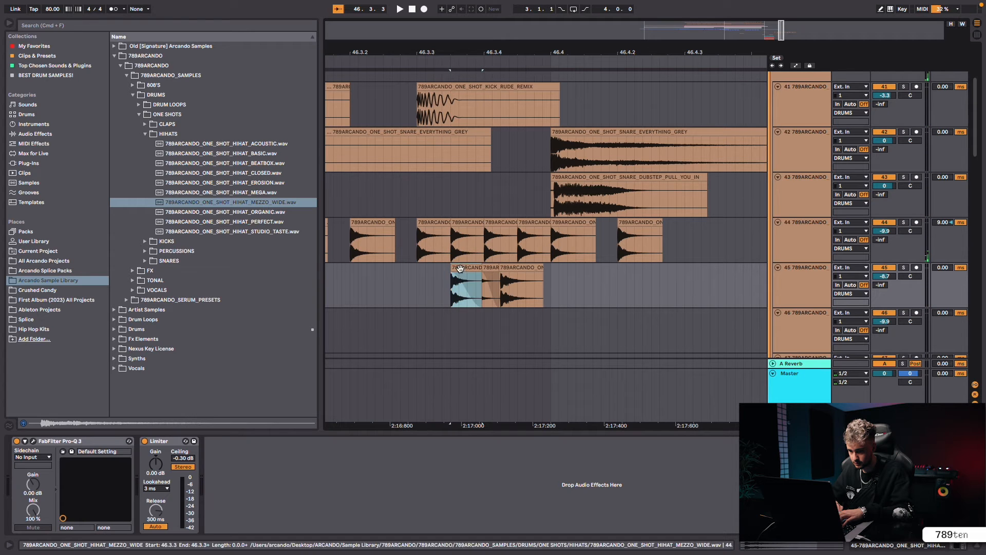
drag(525, 268, 508, 267)
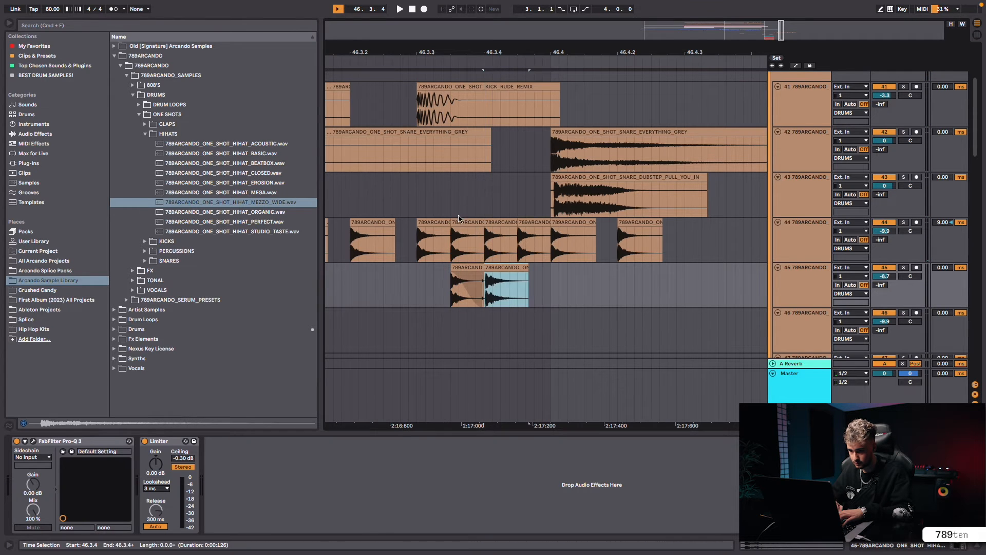
Delete the two track 44 hi-hats that coincide with the mezzo-wide hits and play the passage.
click(461, 222)
key(Delete)
click(489, 221)
key(Delete)
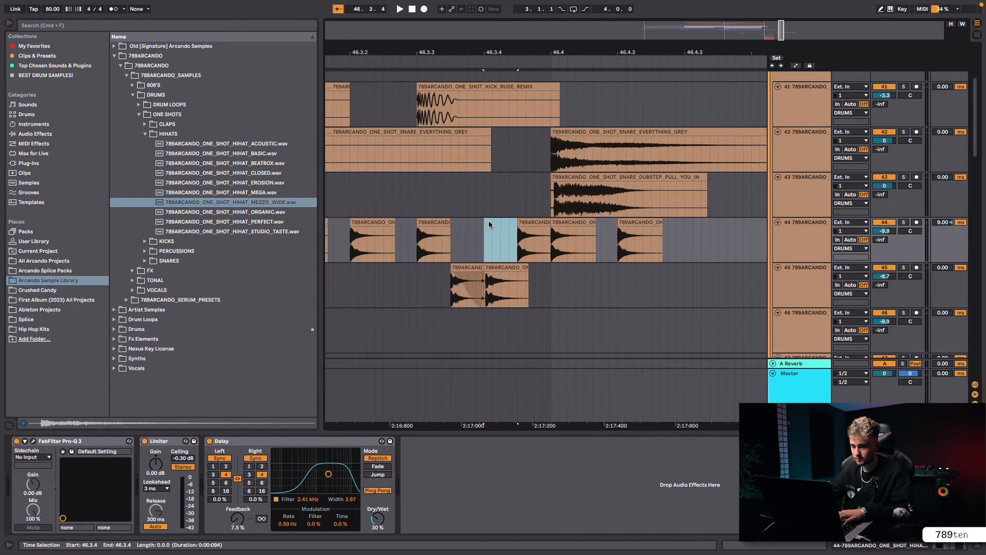
click(389, 63)
key(space)
scroll(589, 237, left, 3)
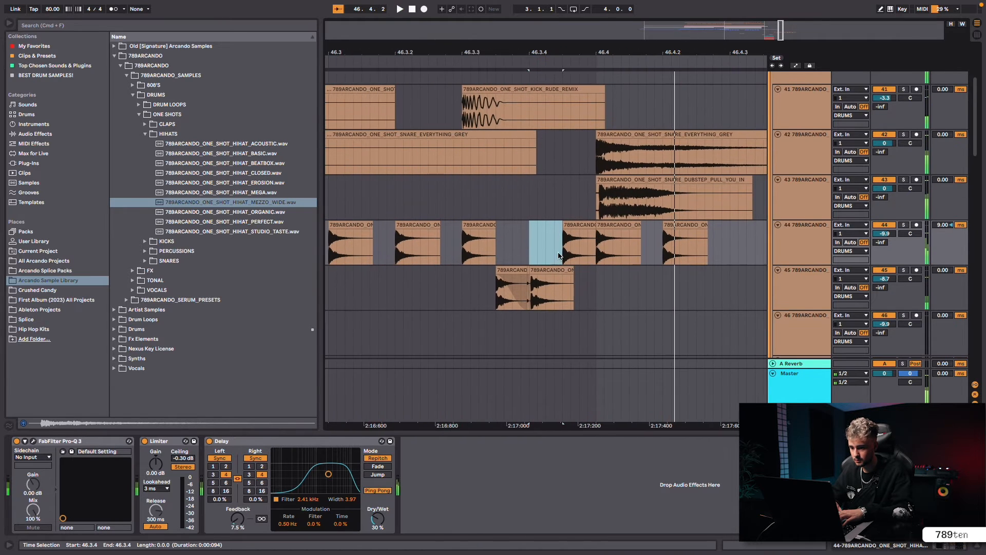
Copy a hi-hat back to 46.3.4 on track 44, move the first mezzo-wide hi-hat closer to 46.3.3, and play.
drag(567, 250, 532, 250)
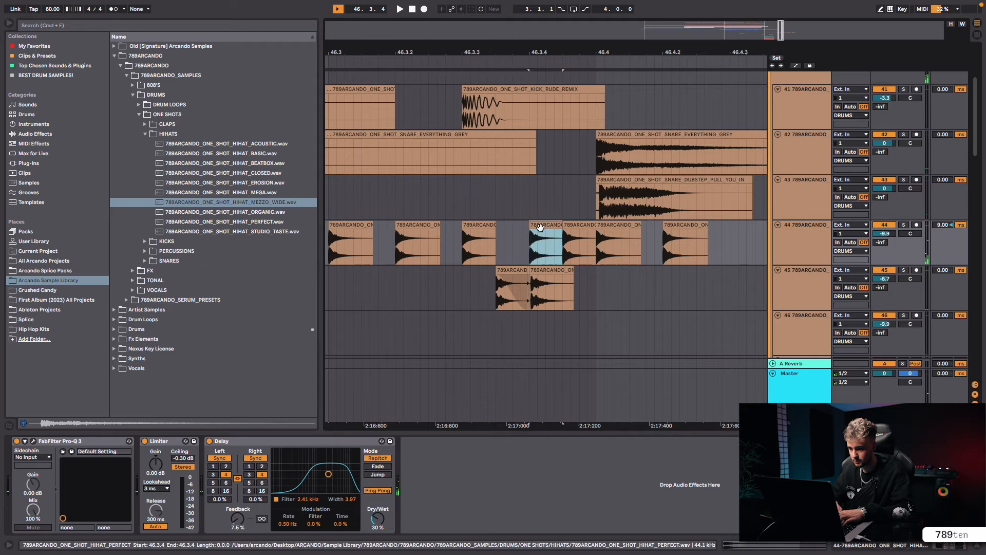
click(528, 282)
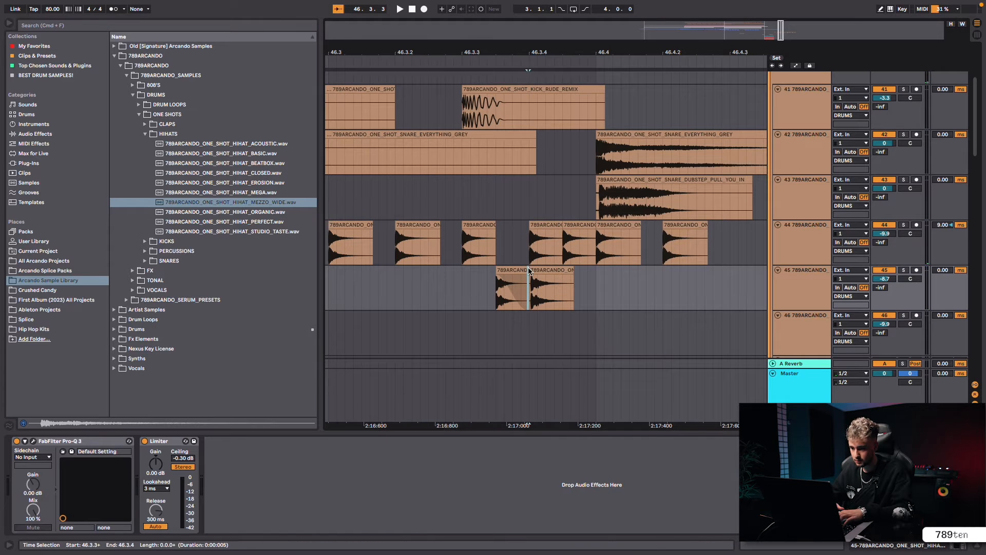
drag(508, 269, 492, 277)
click(388, 247)
key(space)
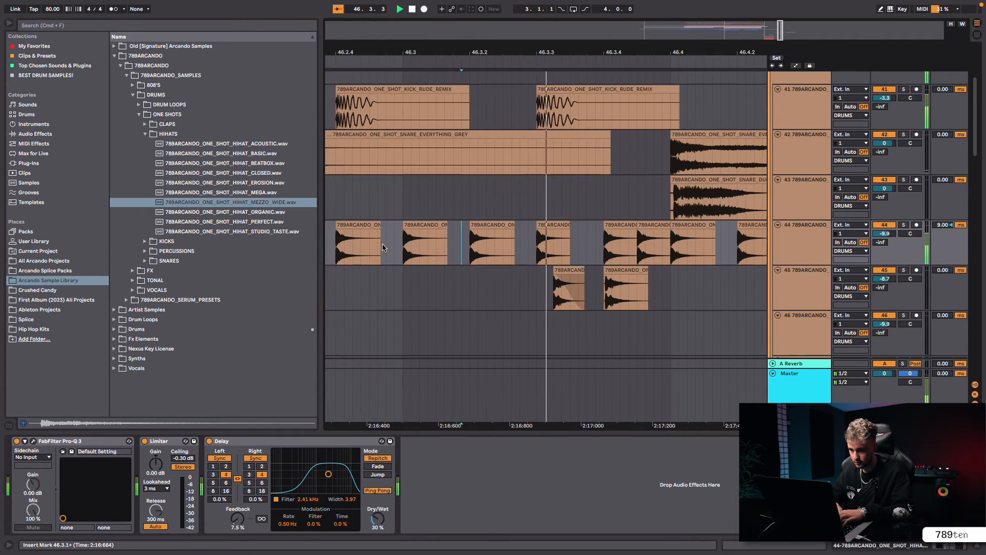
Play the drum passage through bar 46 from several start points to check the layered hi-hat rhythm.
key(space)
scroll(413, 255, left, 1)
scroll(412, 256, left, 1)
scroll(376, 244, left, 3)
click(375, 243)
key(space)
key(space)
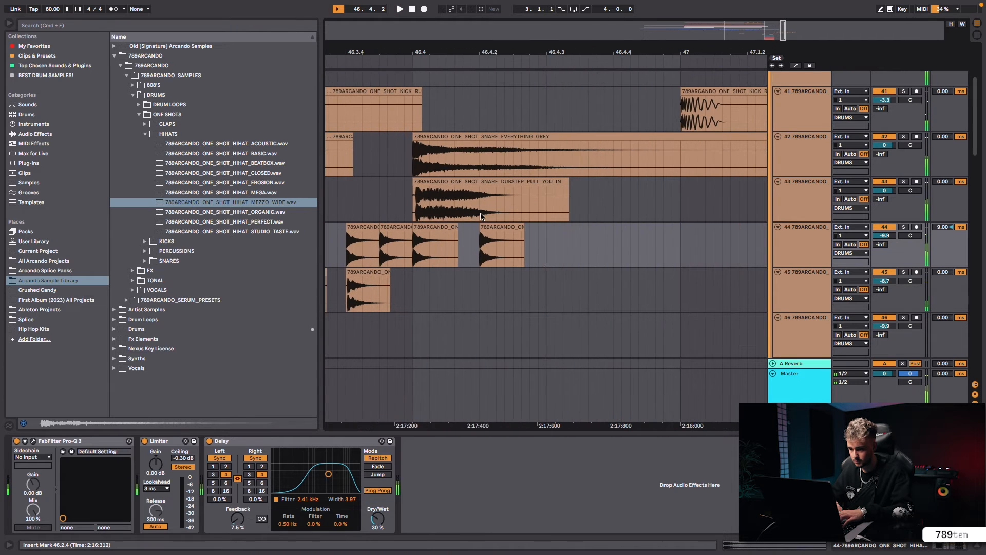
drag(486, 55, 486, 59)
scroll(431, 180, left, 7)
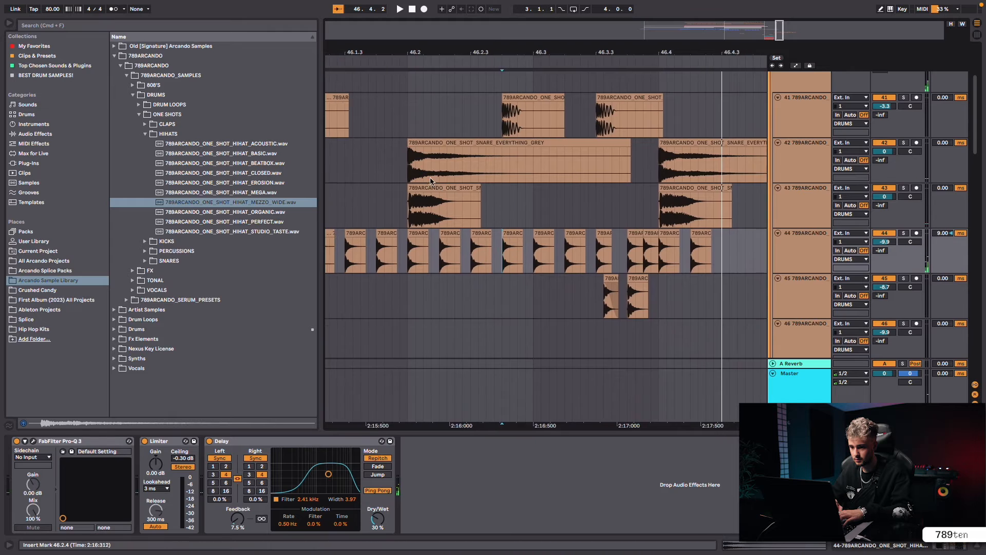
click(379, 60)
scroll(633, 229, right, 3)
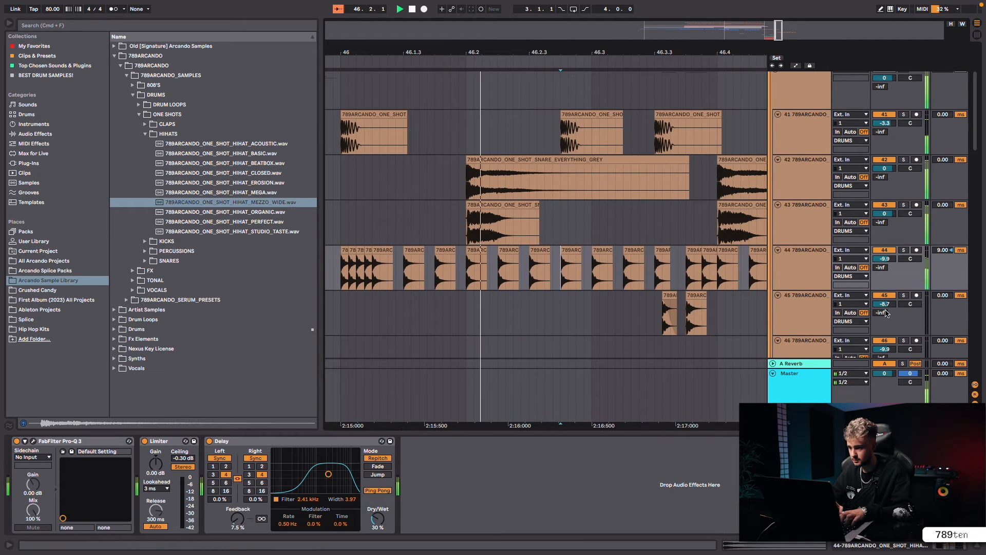
Group the two hi-hat tracks 44 and 45, solo the group, and play bar 46.
click(803, 268)
shift+click(803, 309)
key(super+g)
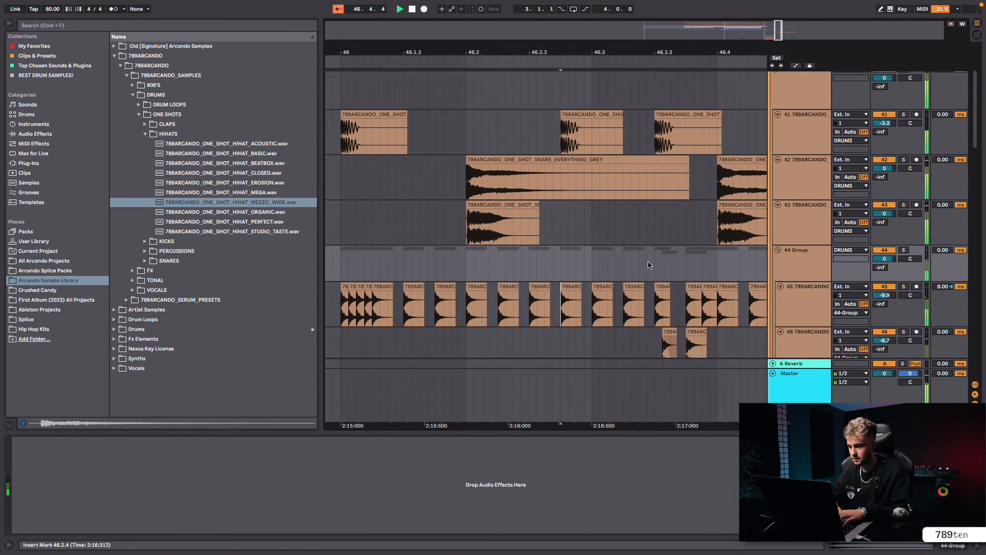
click(373, 55)
scroll(653, 262, down, 2)
scroll(653, 262, right, 3)
key(space)
scroll(565, 253, up, 3)
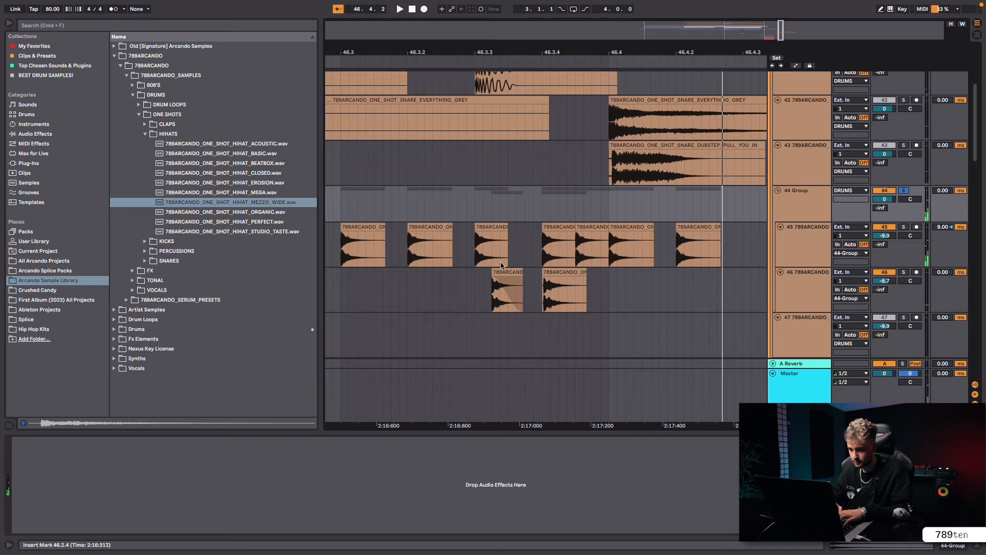
Copy a hi-hat on track 45 into the gap between 46.3.3 and 46.3.4 and play it.
drag(488, 232, 522, 232)
key(space)
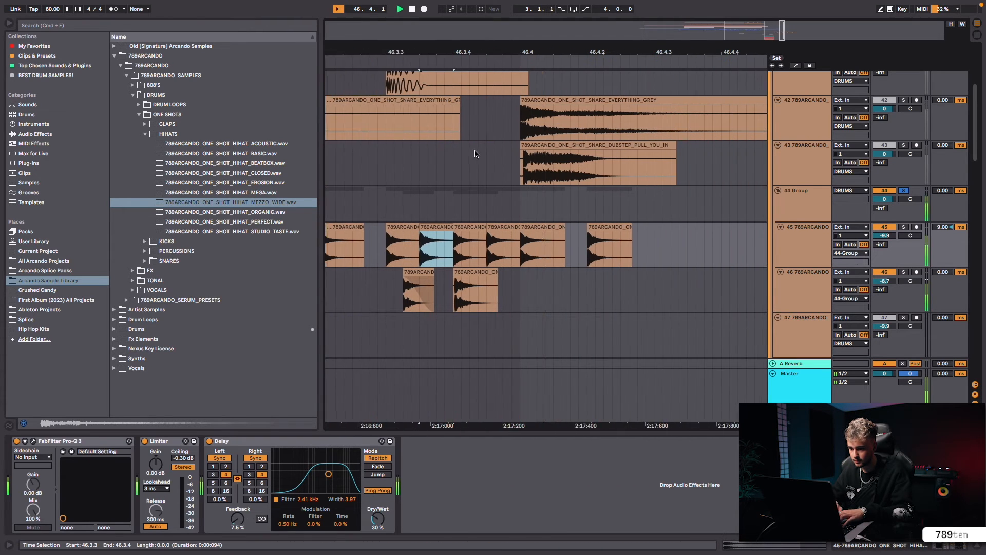
key(space)
Shorten the mezzo-wide hi-hat at 46.3.4 on track 46 and duplicate it into a fast roll up to 46.4.
click(463, 266)
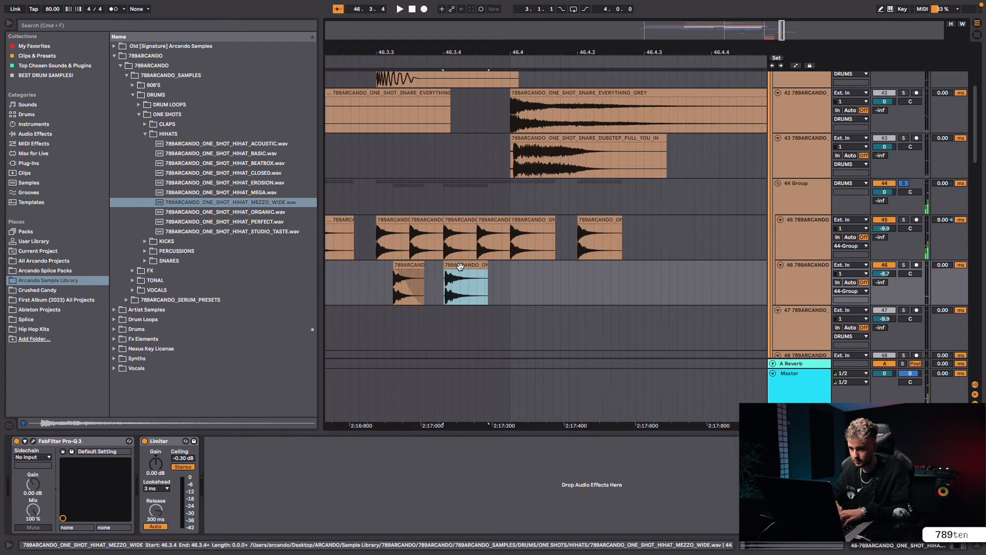
key(space)
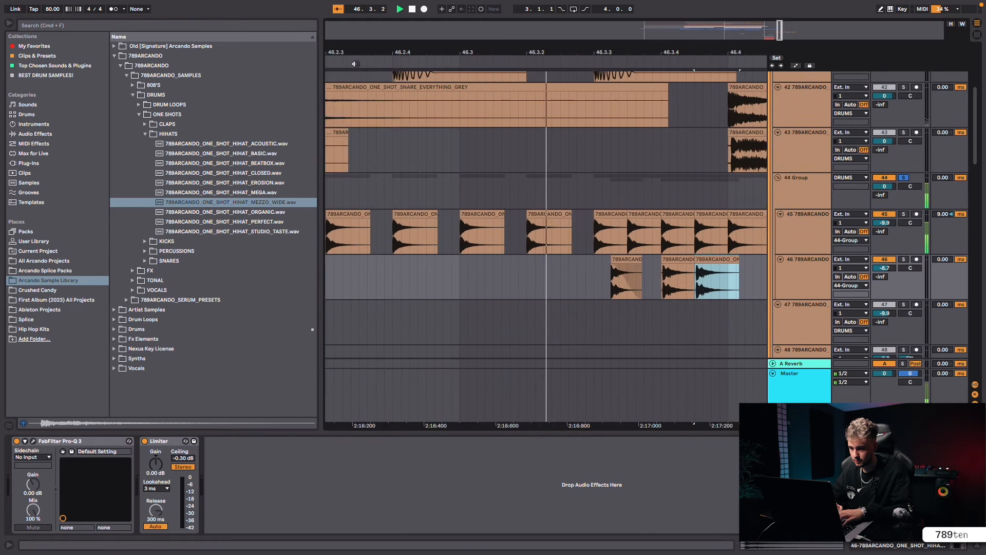
key(space)
click(545, 271)
drag(528, 263, 512, 263)
key(super+d)
Delete the lone mezzo-wide hi-hat ahead of the roll on track 46 and play bar 46 before and after.
click(411, 237)
scroll(415, 237, left, 10)
scroll(414, 237, right, 15)
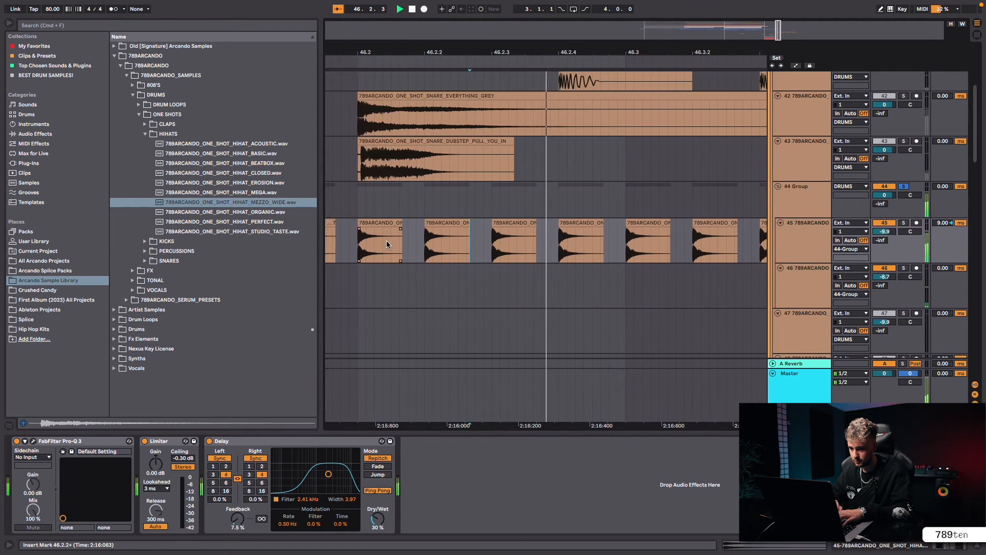
scroll(443, 241, left, 2)
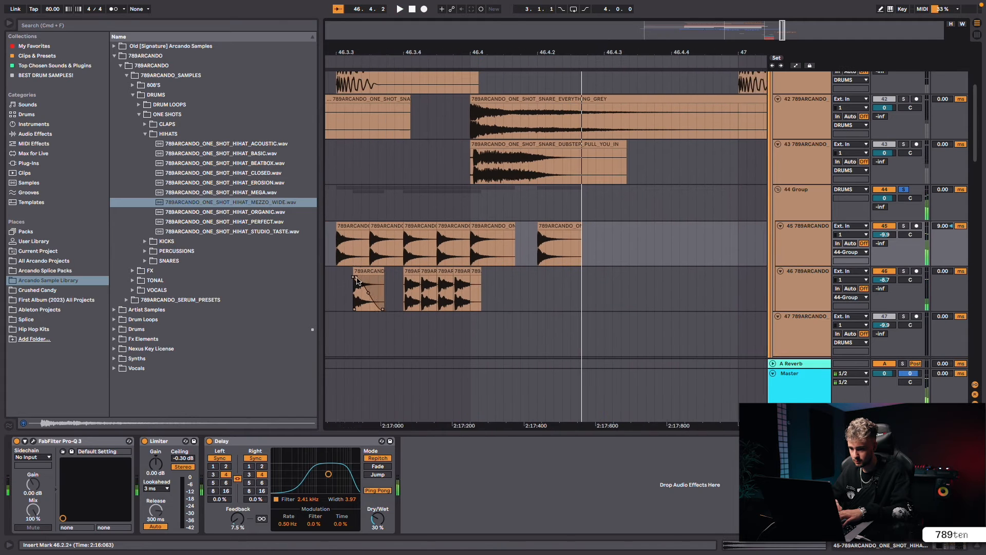
click(370, 269)
key(Delete)
scroll(370, 269, left, 7)
scroll(370, 271, left, 2)
click(394, 247)
key(space)
key(space)
Rename the hi-hat group as High Percussions.
drag(574, 47, 576, 23)
click(805, 192)
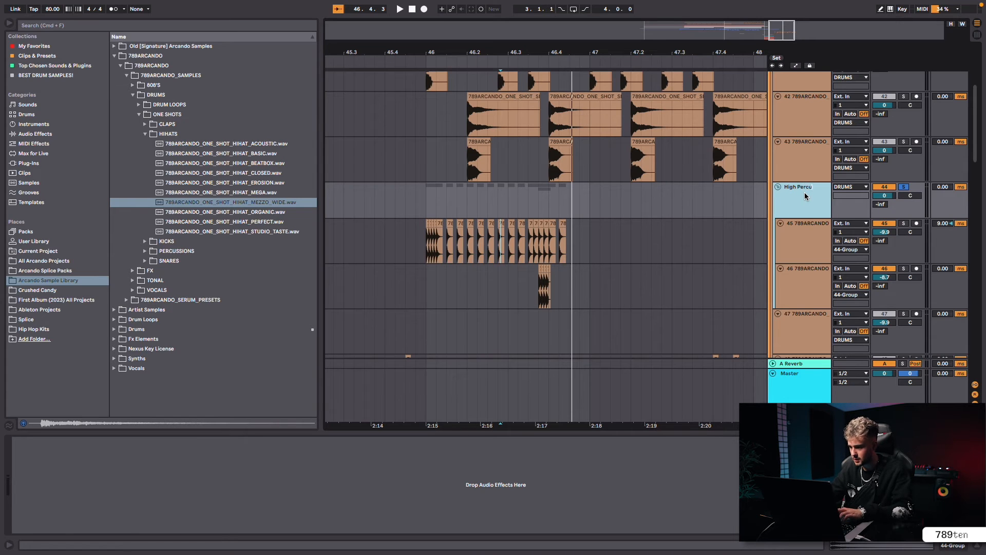
key(Return)
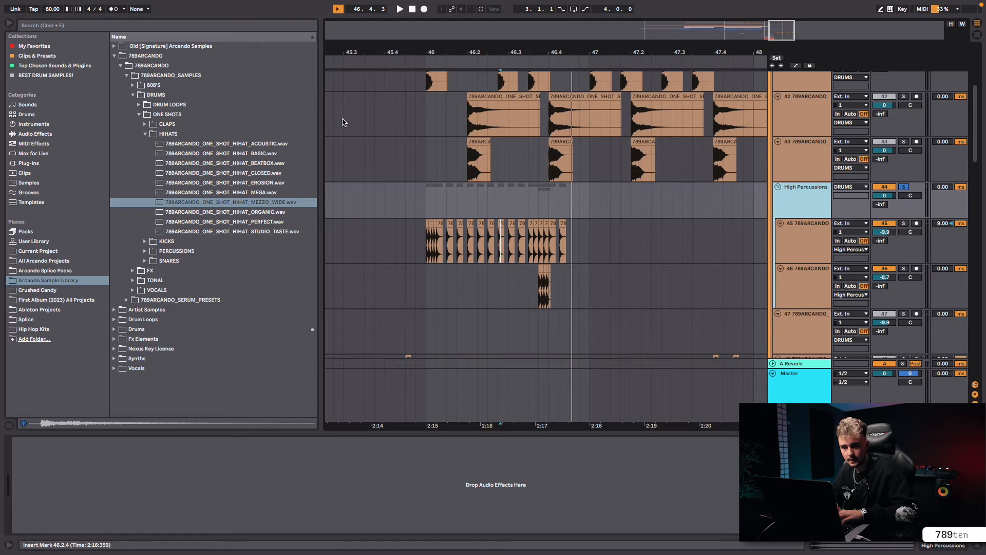
Find Auto Pan among the top chosen plugins, add it to the High Percussions group, and set its amount to 31.7%.
drag(410, 52, 411, 67)
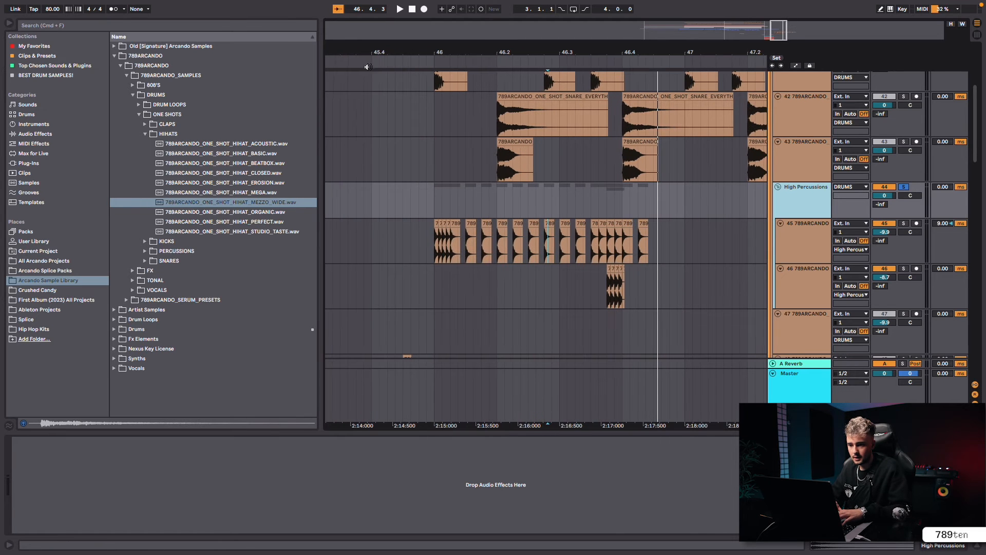
click(193, 27)
text(pan)
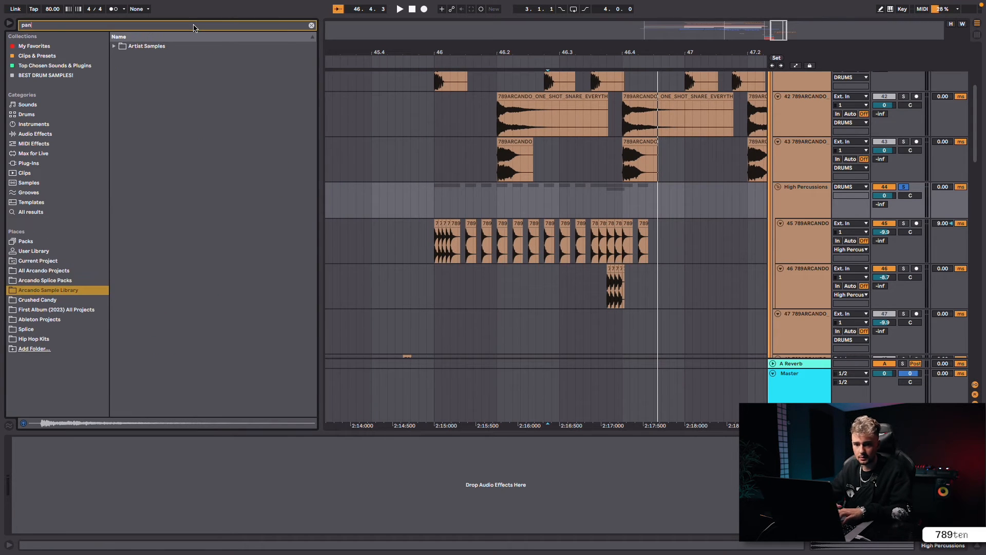
click(78, 66)
drag(148, 55, 106, 422)
drag(27, 500, 27, 485)
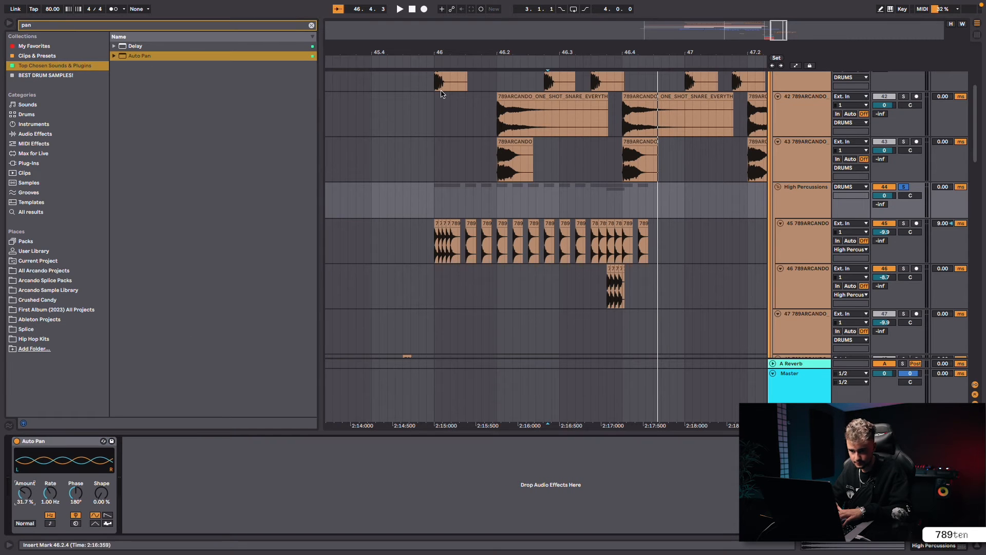
Play the panned hi-hats, unsolo the High Percussions group, and play bar 46 with all the drums.
key(space)
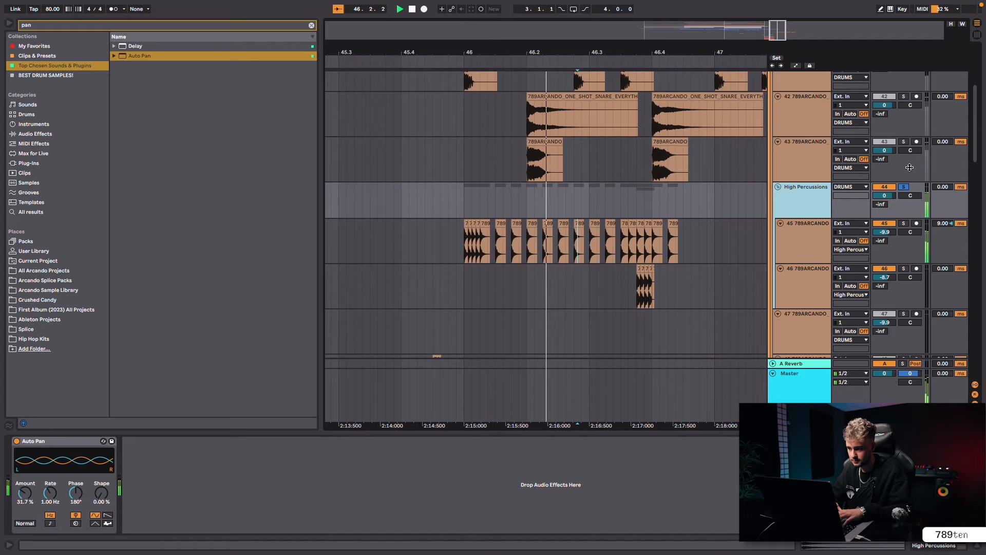
key(space)
scroll(386, 80, up, 2)
key(space)
scroll(586, 243, down, 1)
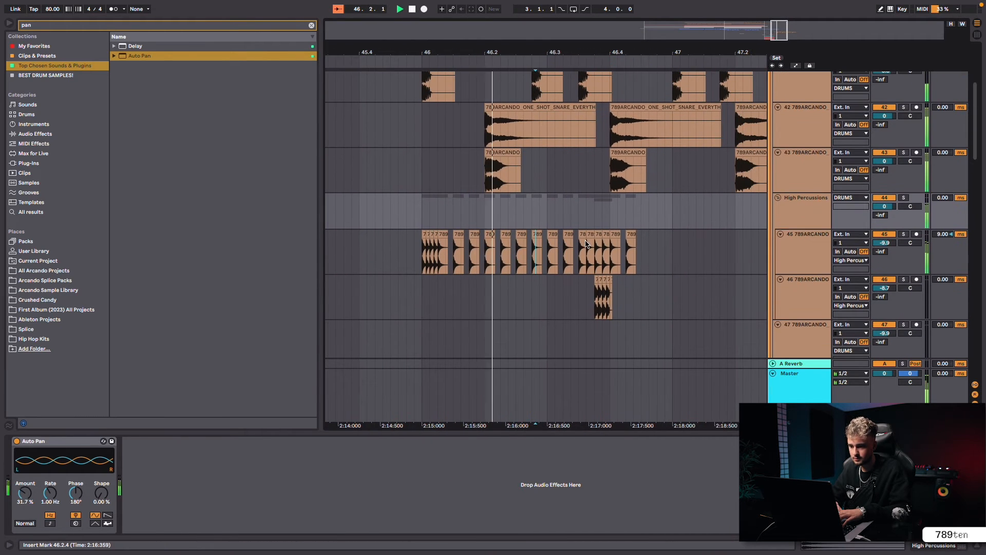
key(space)
Duplicate bar 46's hi-hat clips on tracks 45 and 46 into bar 47 and play the passage.
drag(630, 235, 421, 294)
key(ctrl+d)
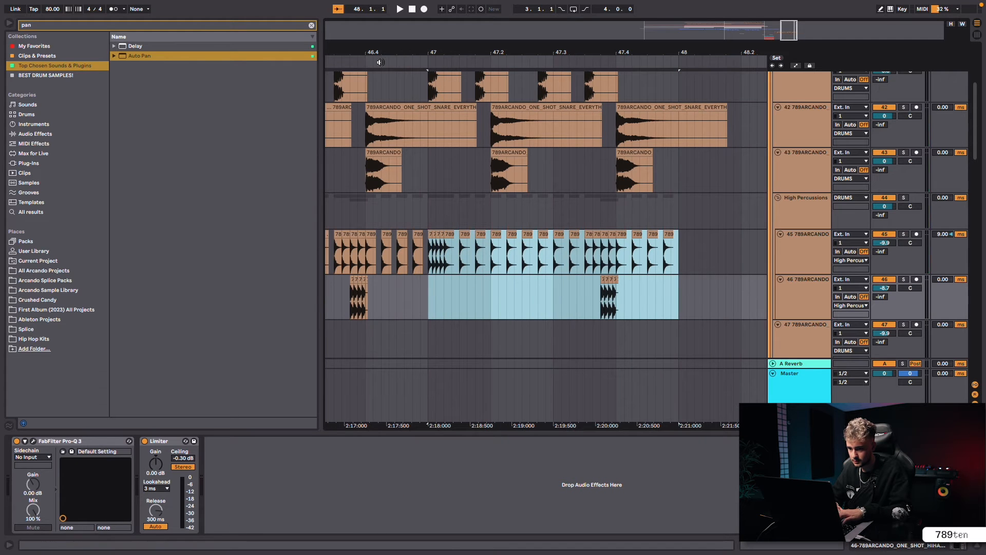
click(380, 62)
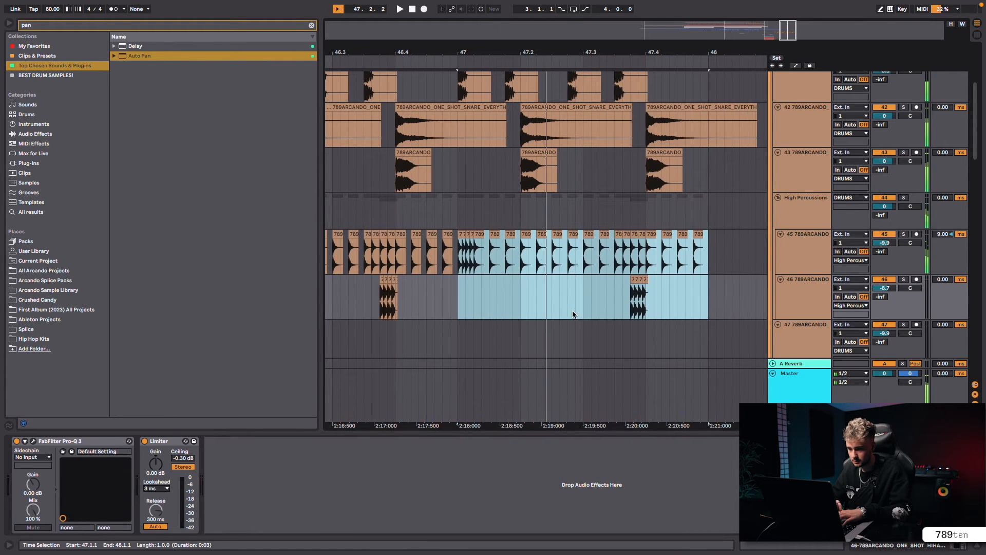
click(574, 304)
Replace the hi-hat roll opening bar 47 on track 45 with single hits at 47.1.1 and 47.1.2, and play.
scroll(471, 235, up, 3)
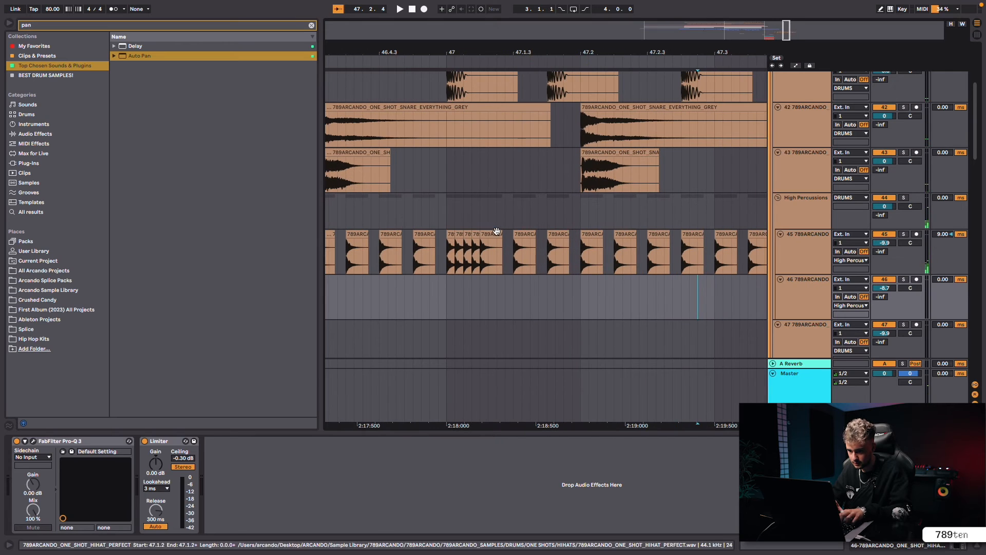
click(451, 235)
key(Delete)
drag(523, 233, 459, 237)
key(ctrl+d)
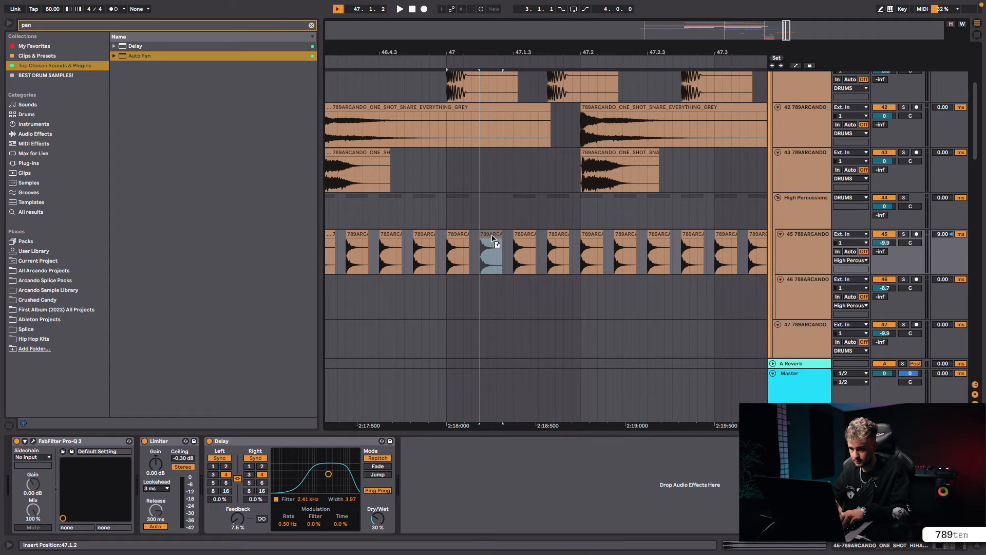
click(377, 59)
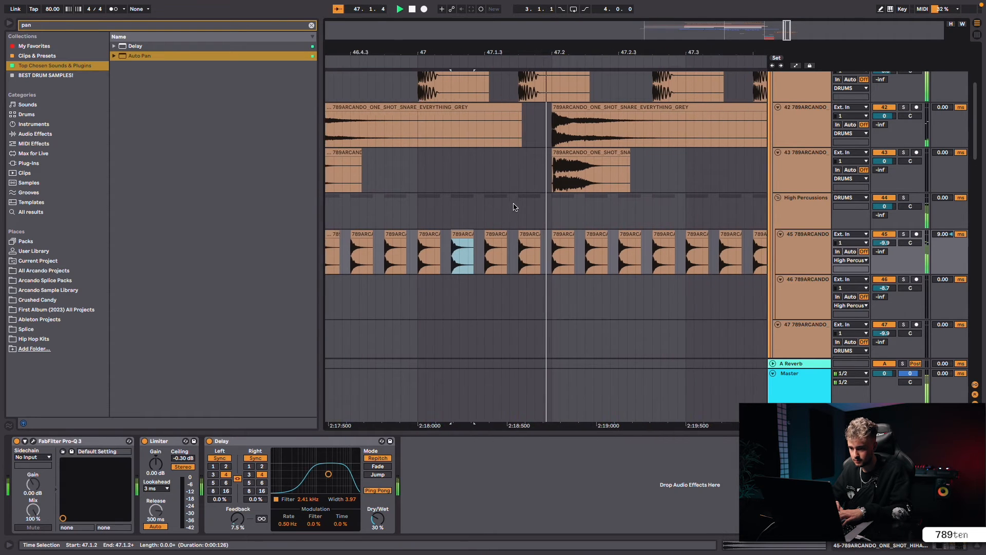
drag(569, 55, 571, 49)
key(space)
Duplicate the two-bar drum pattern from 46.1.1 to 48.1.1 across tracks 41 to 46.
drag(690, 50, 690, 48)
scroll(642, 238, right, 2)
scroll(642, 238, up, 2)
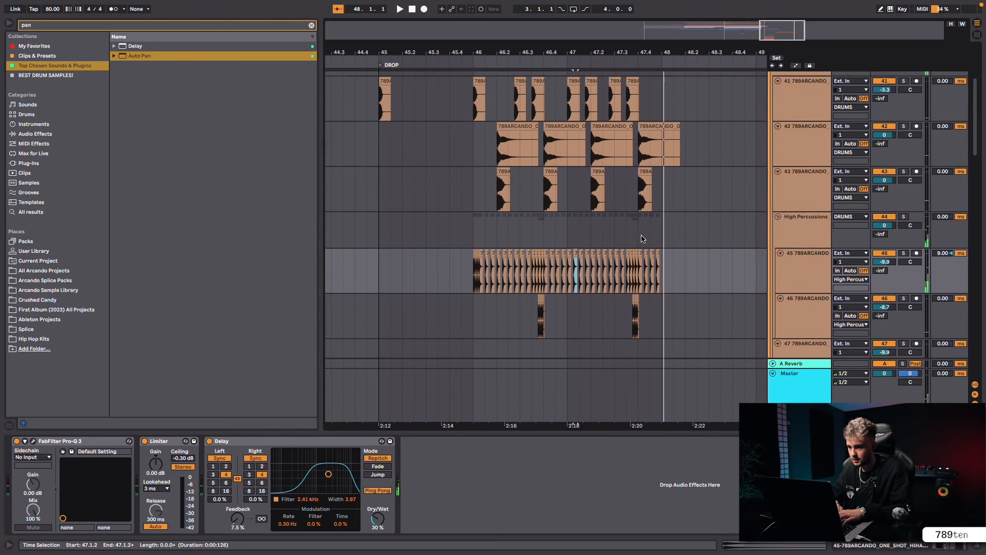
scroll(642, 238, down, 1)
drag(643, 114, 459, 344)
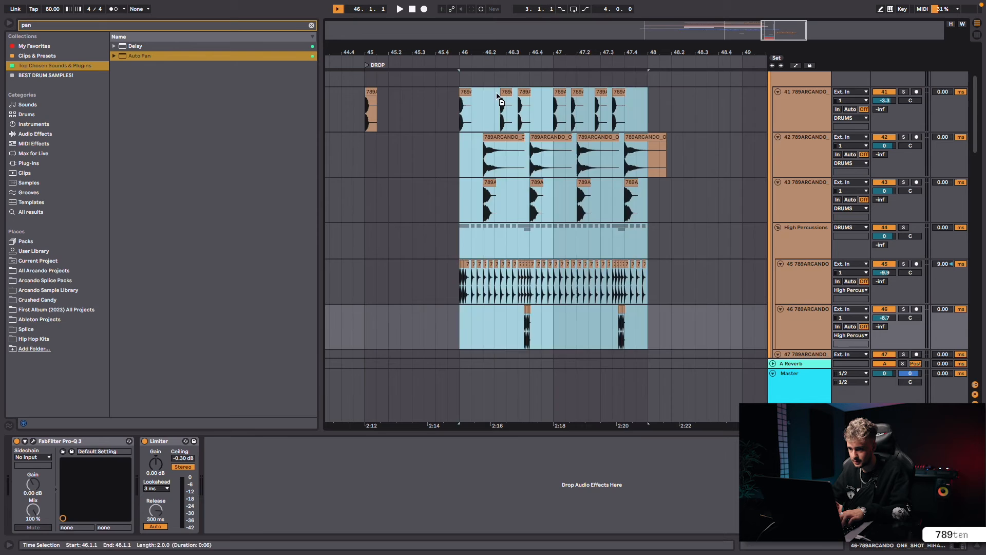
key(ctrl+d)
scroll(649, 106, down, 1)
click(677, 317)
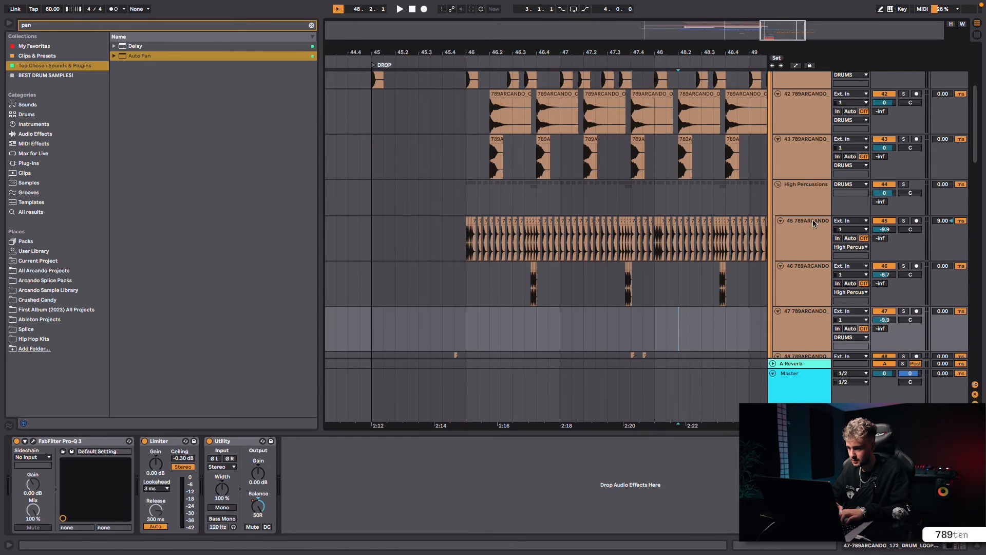
Search for Utility and add it to the High Percussions group after Auto Pan.
click(799, 184)
key(ctrl+f)
text(uti)
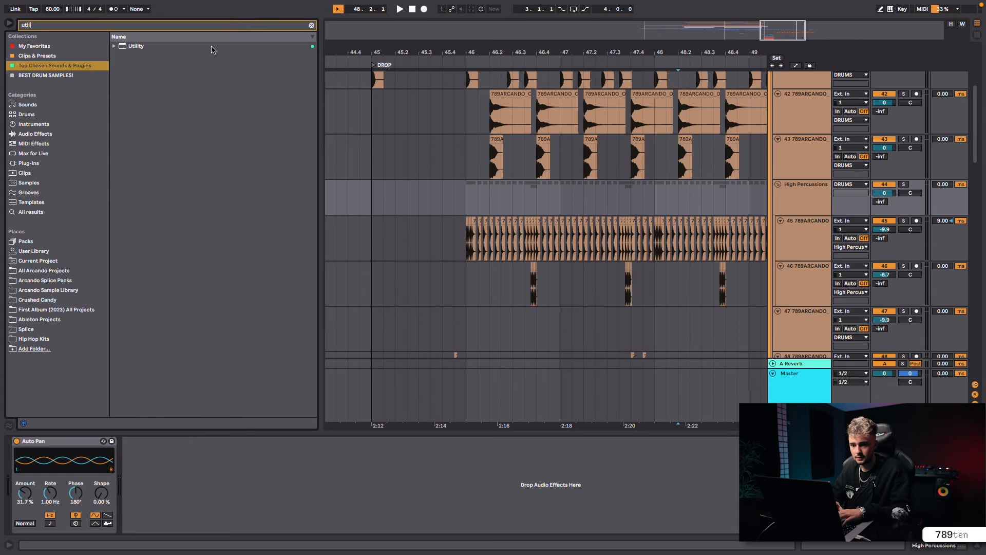
text(l)
key(Down)
key(Return)
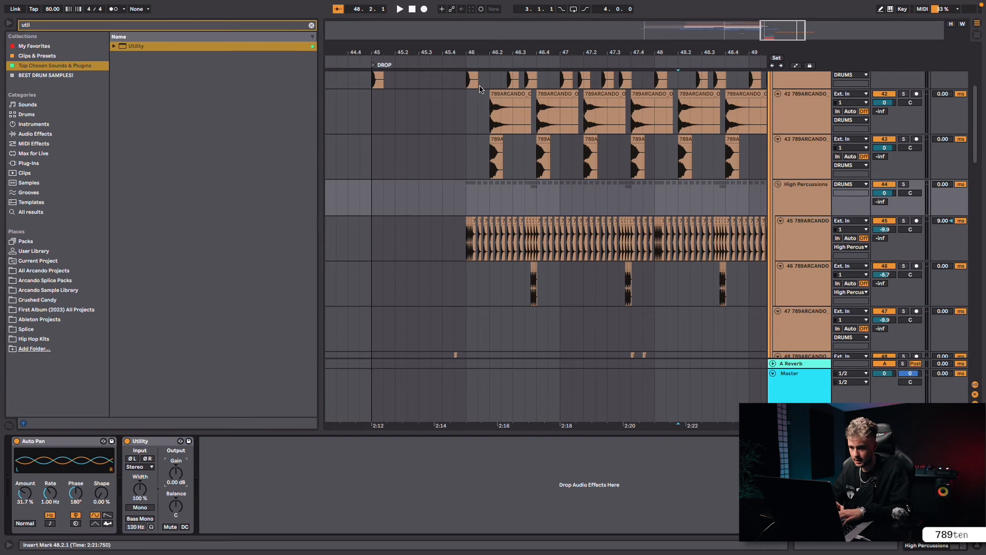
Draw a Utility gain automation dip on High Percussions at 46.1.1 that ramps quickly back to 0 dB, and play.
scroll(480, 88, up, 5)
key(a)
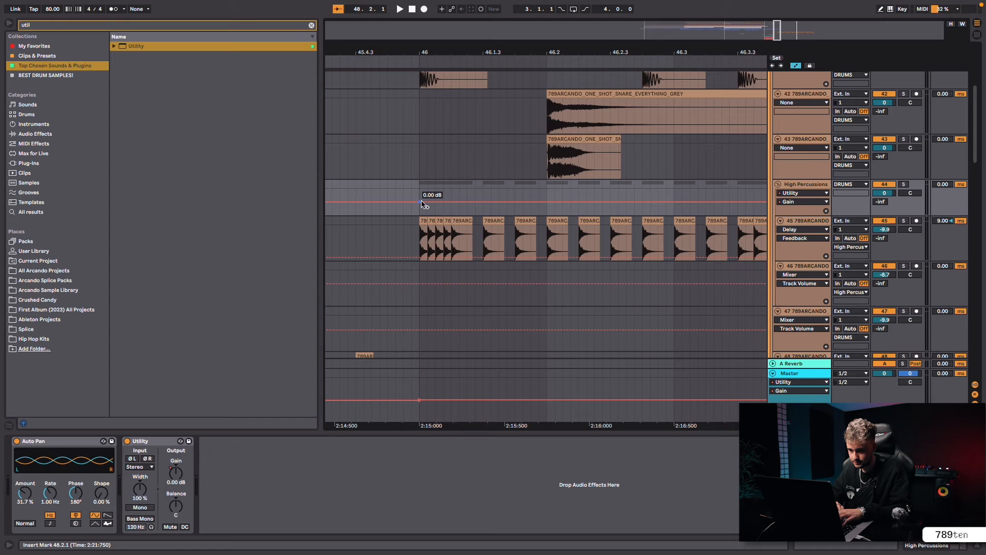
drag(428, 213, 428, 209)
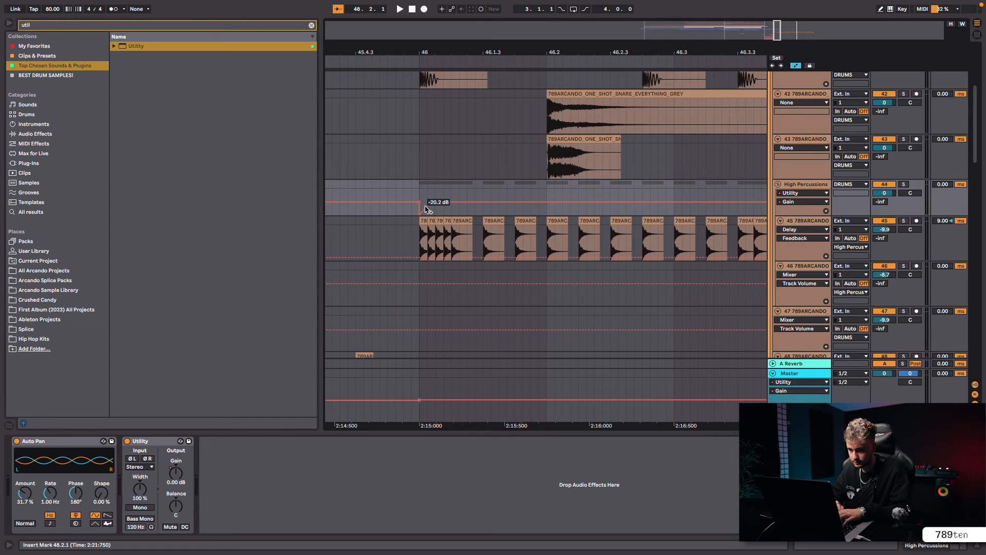
click(353, 61)
scroll(465, 180, up, 1)
key(space)
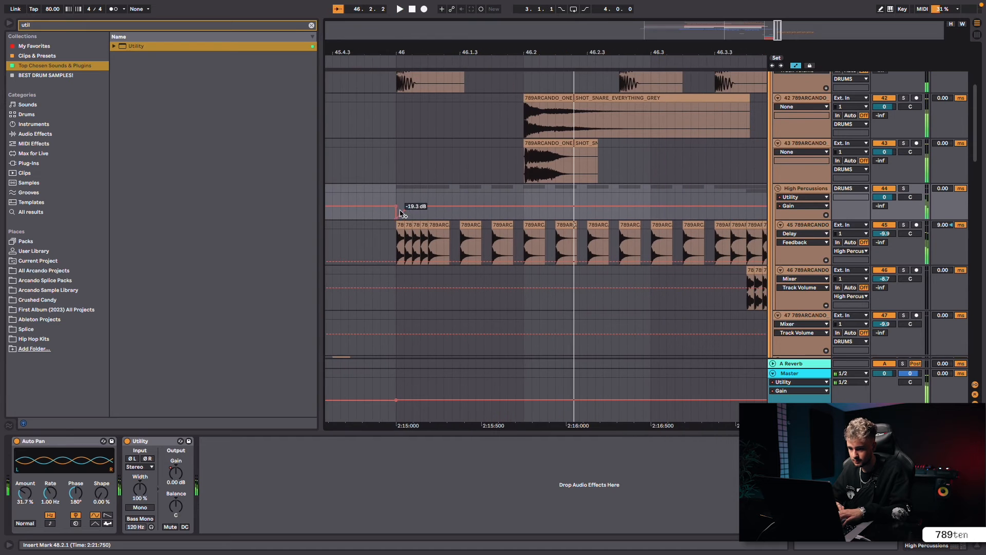
Copy the gain dip from 46.1.1 to the other kick and snare hits in bar 46: 46.2.1, 46.2.4, 46.3.3 and 46.4.1.
drag(399, 198, 440, 198)
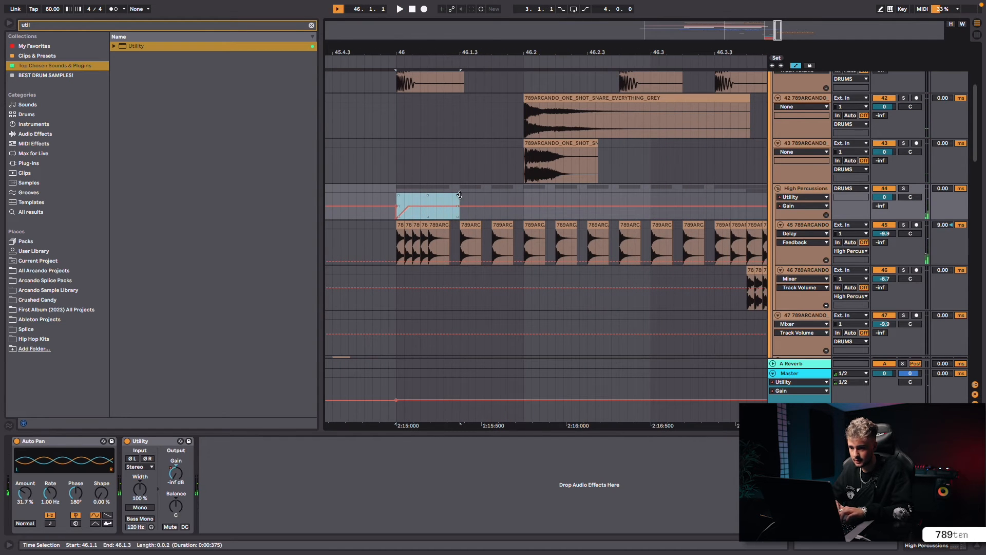
key(ctrl+d)
key(ctrl+d)
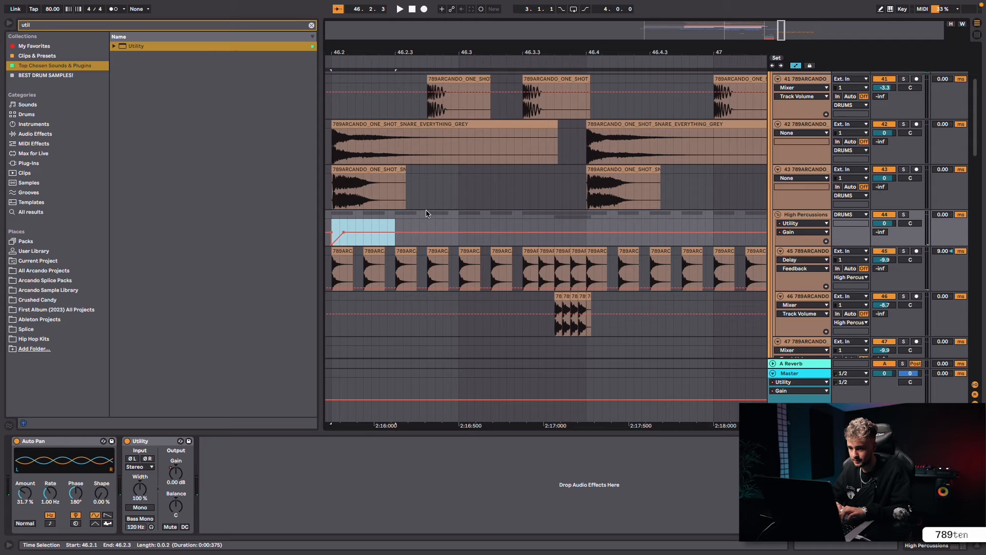
key(ctrl+d)
click(530, 226)
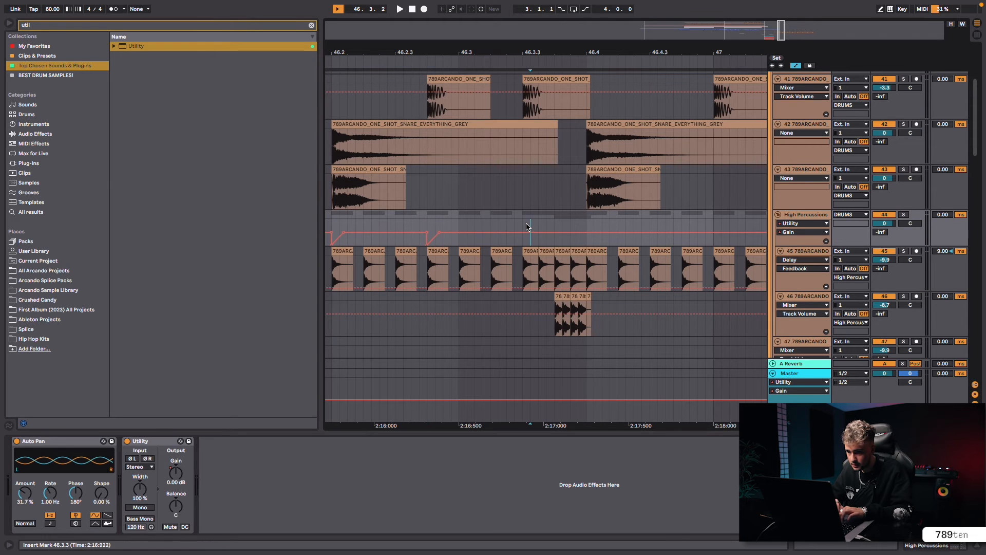
key(ctrl+v)
click(587, 225)
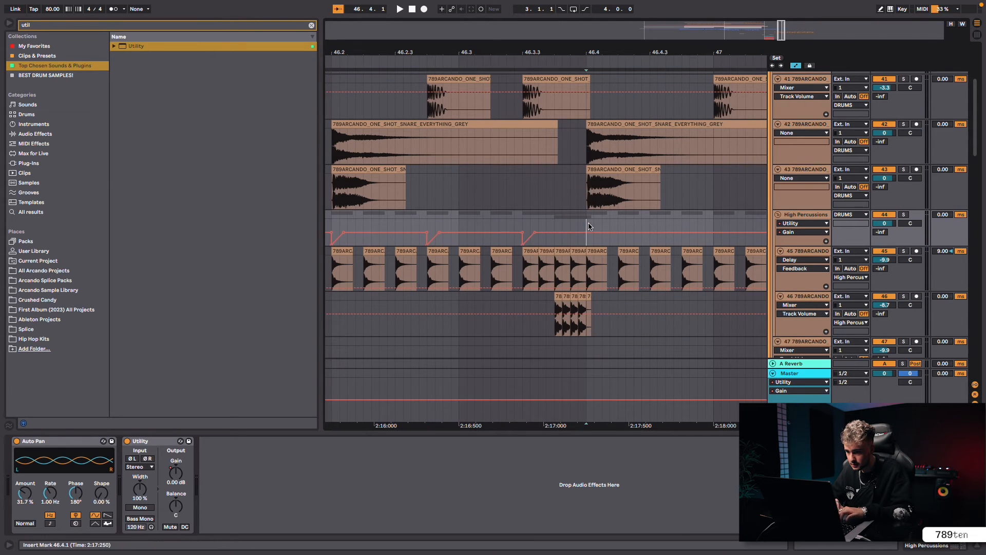
key(ctrl+v)
Paste the High Percussions gain dip onto every kick and snare hit in bar 47, starting at 47.1.1.
scroll(645, 225, right, 3)
click(565, 228)
key(ctrl+v)
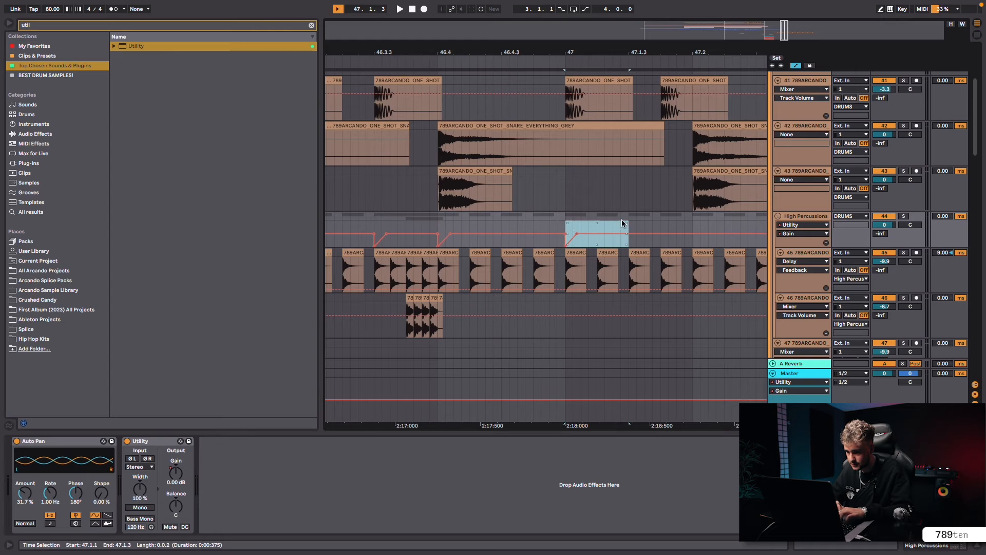
click(668, 227)
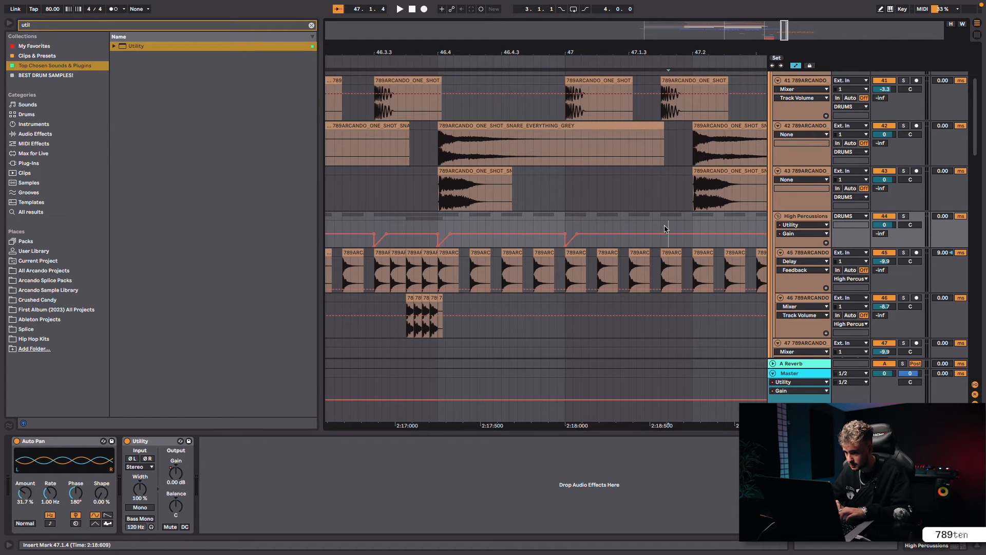
key(ctrl+v)
click(661, 229)
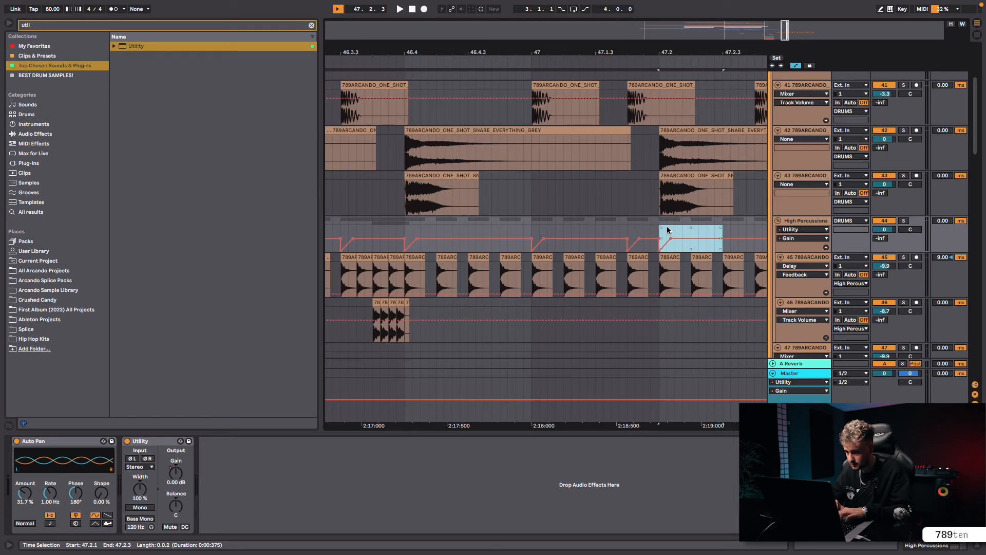
key(ctrl+v)
click(553, 232)
key(ctrl+v)
click(649, 235)
key(ctrl+v)
click(705, 235)
key(ctrl+v)
Play the drums from just before bar 46 to check how the gain dips duck the hi-hats.
drag(619, 52, 619, 6)
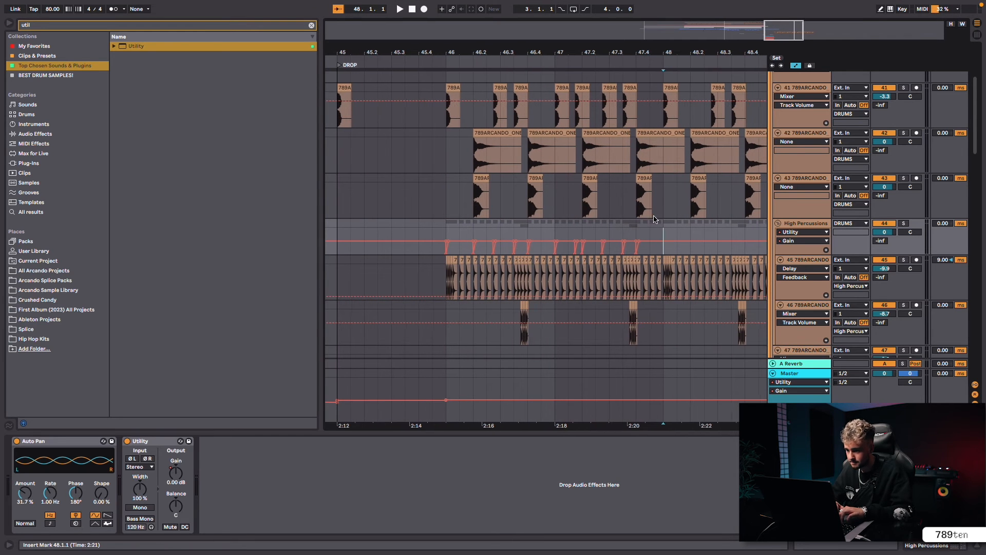
scroll(654, 219, right, 1)
click(421, 58)
scroll(491, 158, right, 4)
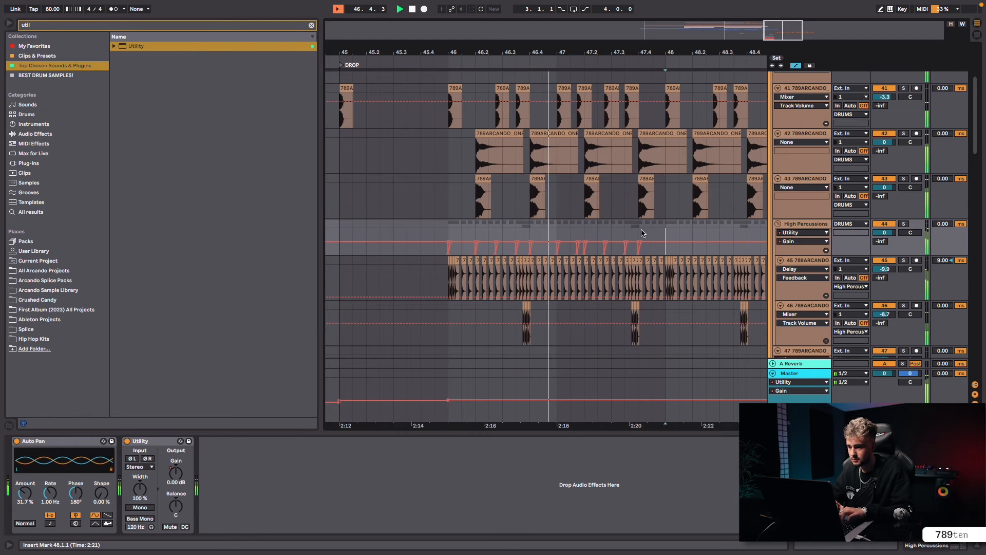
Copy the High Percussions gain automation of bars 46 and 47 to 48.1.1.
drag(666, 231, 447, 235)
key(super+c)
click(667, 235)
key(super+v)
scroll(666, 235, right, 2)
scroll(667, 234, left, 3)
scroll(667, 234, up, 1)
drag(412, 44, 413, 51)
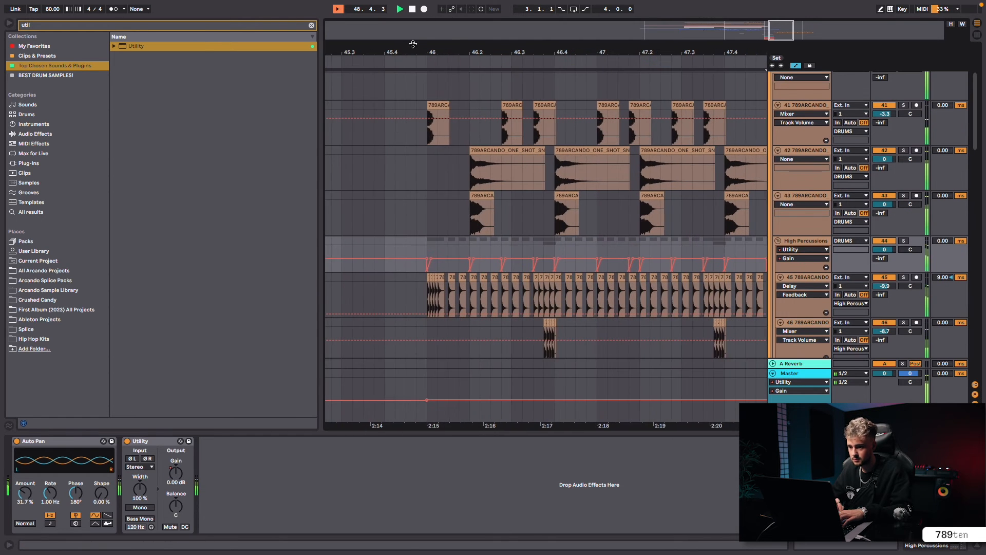
Inspect the copied High Percussions gain dips in bars 48 and 49 and play the passage up to 50.1.1.
scroll(462, 159, right, 10)
key(space)
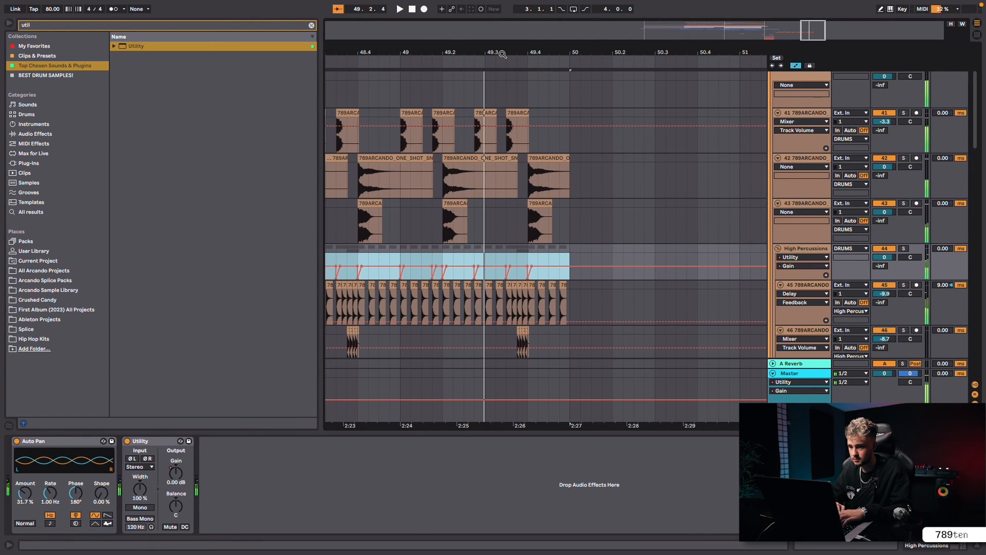
drag(502, 54, 503, 53)
key(a)
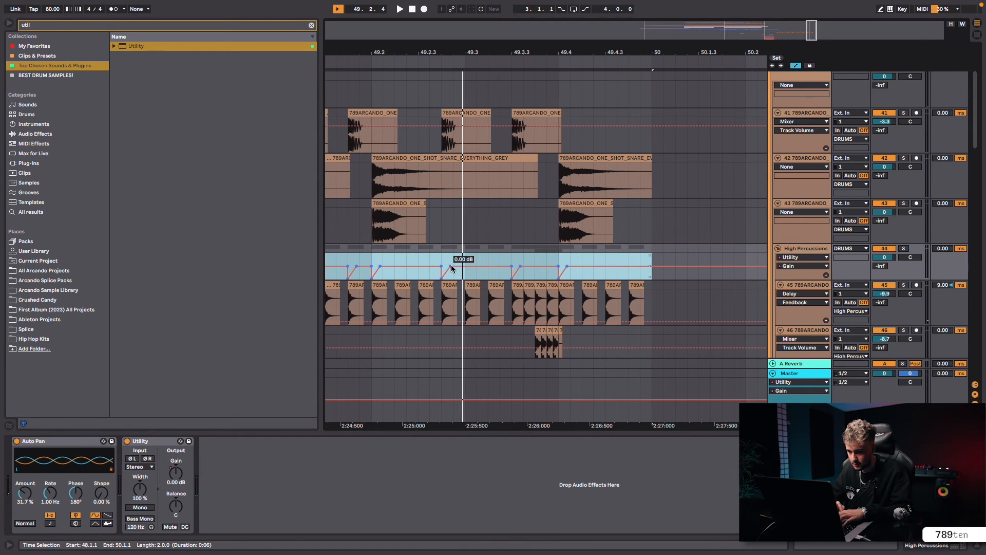
click(480, 260)
drag(510, 267, 652, 281)
scroll(535, 172, left, 5)
click(408, 69)
scroll(569, 115, right, 3)
key(space)
Hide the automation and delete the last kick at 49.3.3, the snares at 49.4.1 and the leftover snare tail before 50.1.1.
key(a)
click(646, 112)
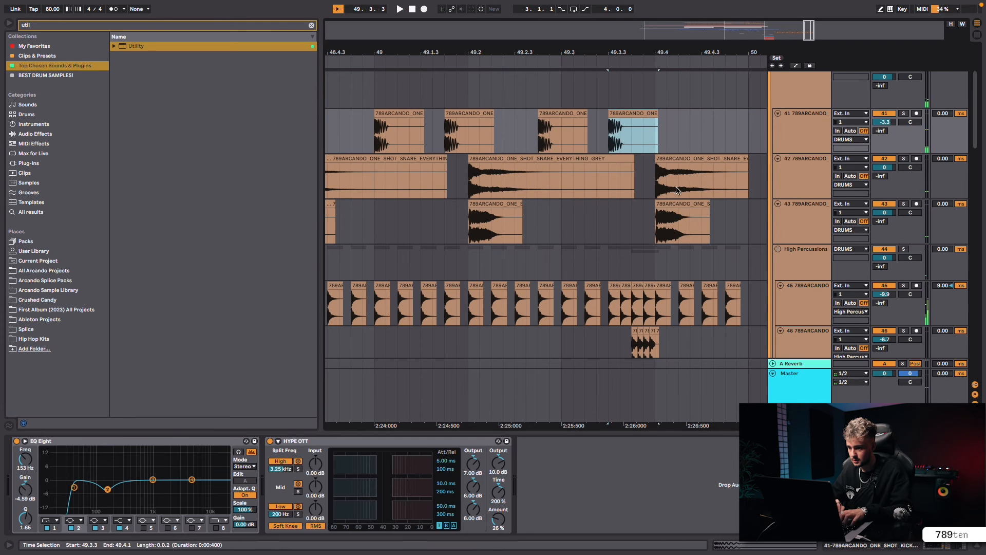
shift+click(682, 206)
key(Delete)
click(726, 156)
key(Delete)
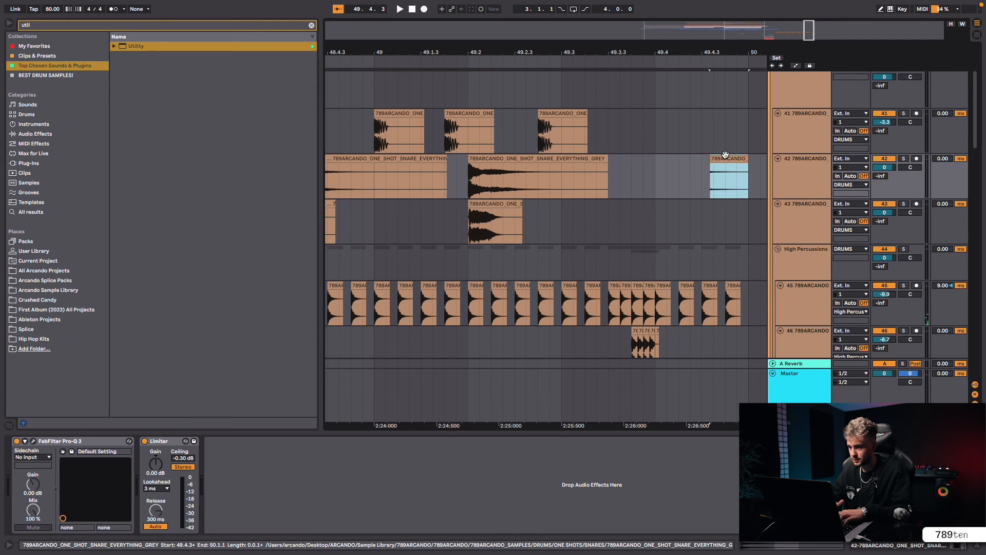
drag(620, 52, 620, 26)
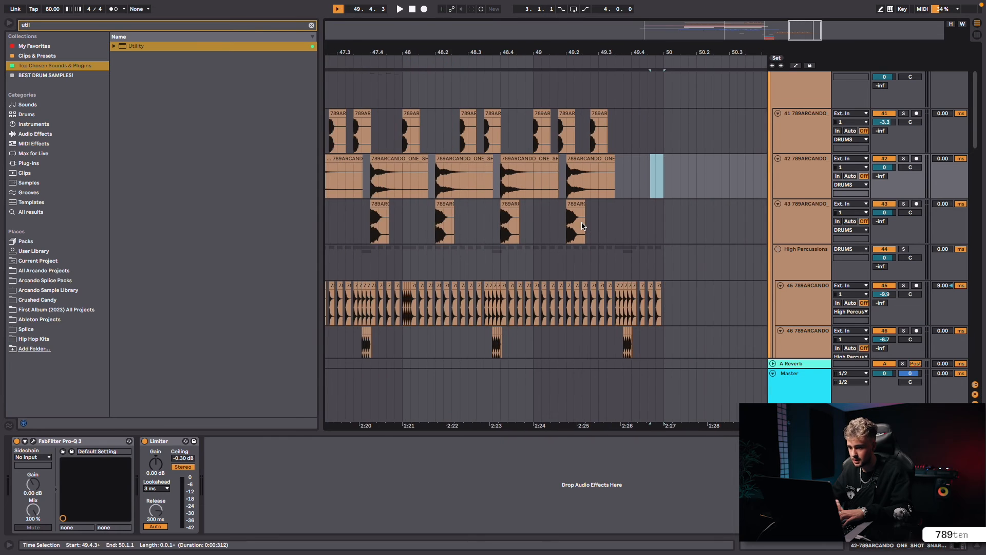
Insert a new audio track and move it out of the High Percussions group to just below the group.
scroll(583, 225, down, 5)
scroll(583, 225, left, 10)
scroll(584, 226, up, 1)
scroll(583, 226, left, 1)
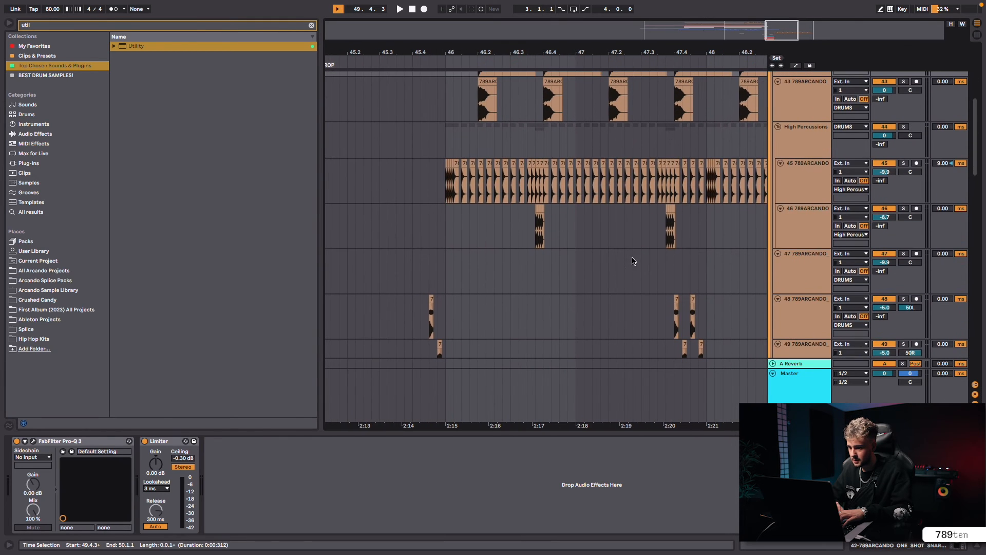
click(798, 186)
key(ctrl+t)
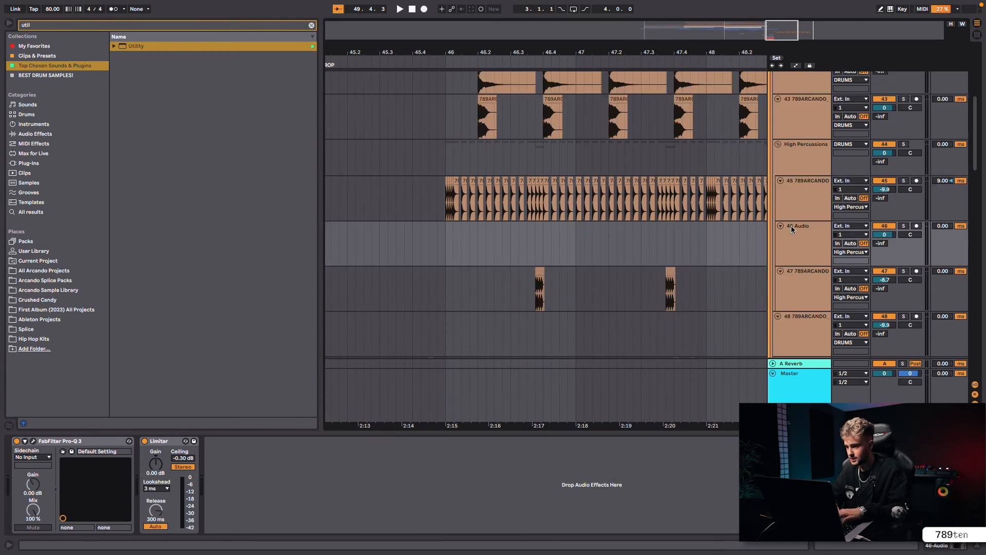
drag(799, 254, 796, 332)
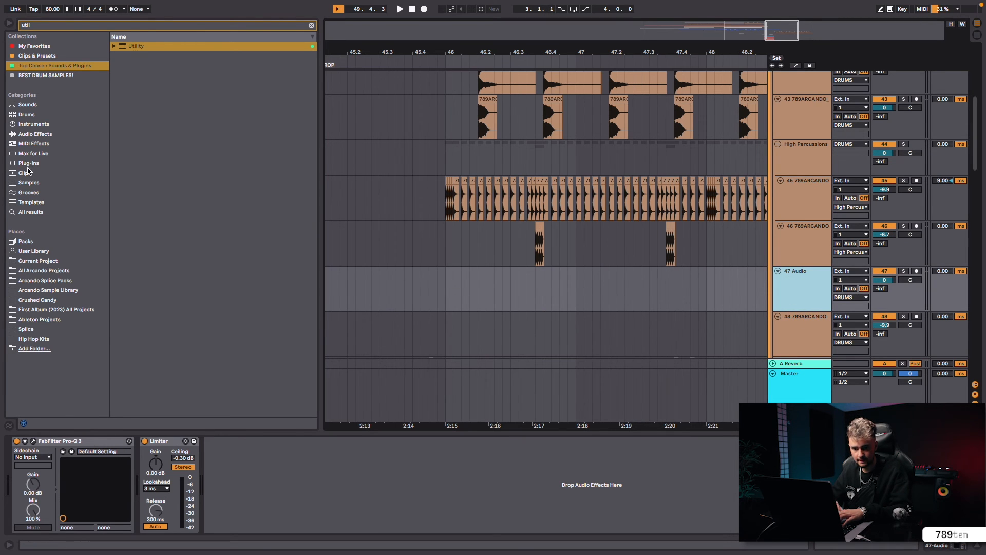
Clear the browser search and audition the percussion one-shots in the Arcando Sample Library.
click(68, 292)
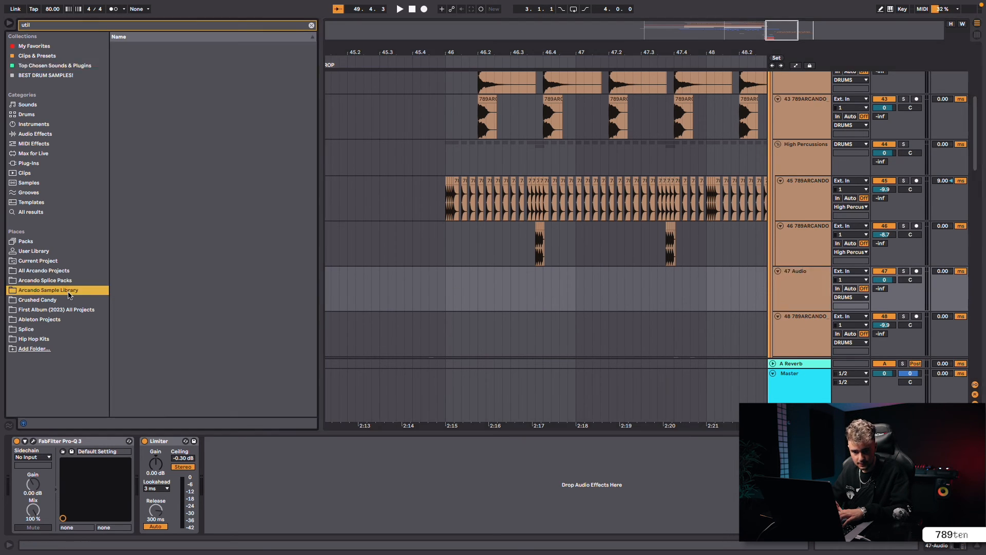
click(311, 26)
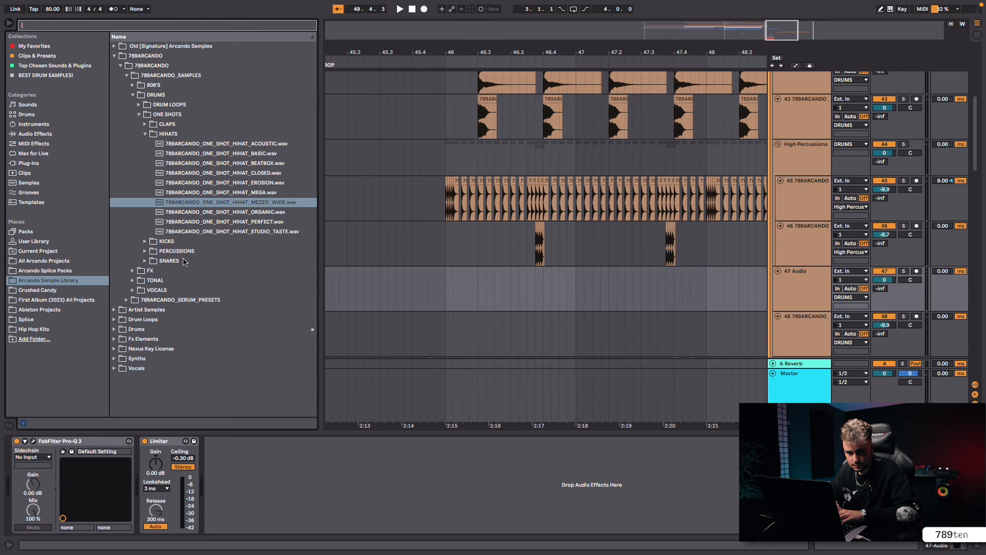
click(146, 251)
click(229, 173)
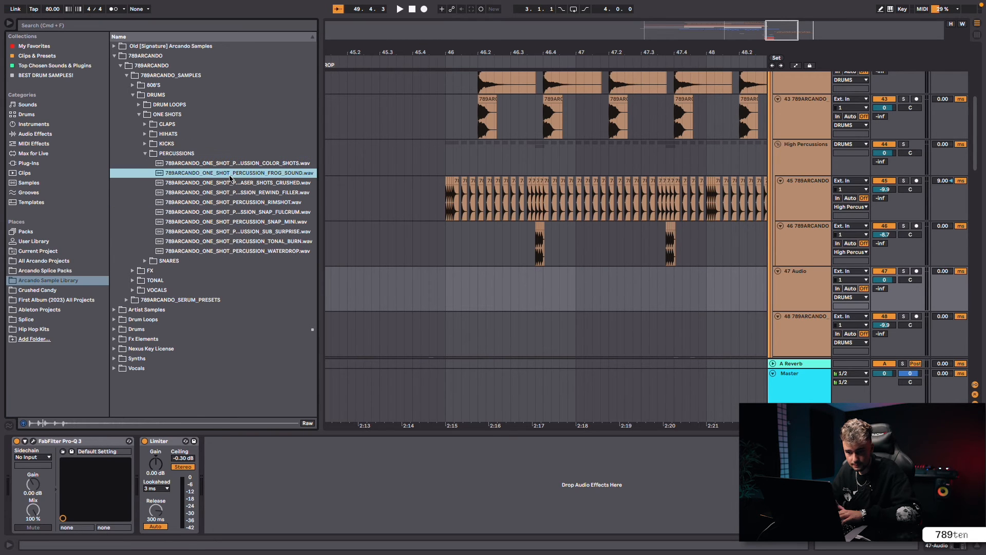
key(Down)
key(Down)
key(Down)
key(Down)
key(Down)
key(Down)
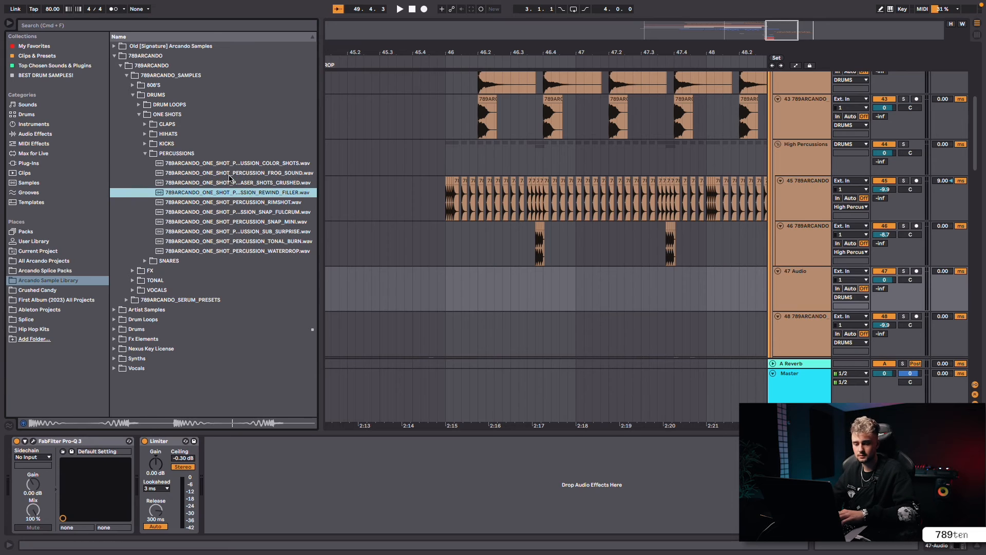
key(Down)
key(Down)
click(253, 162)
key(Down)
key(Down)
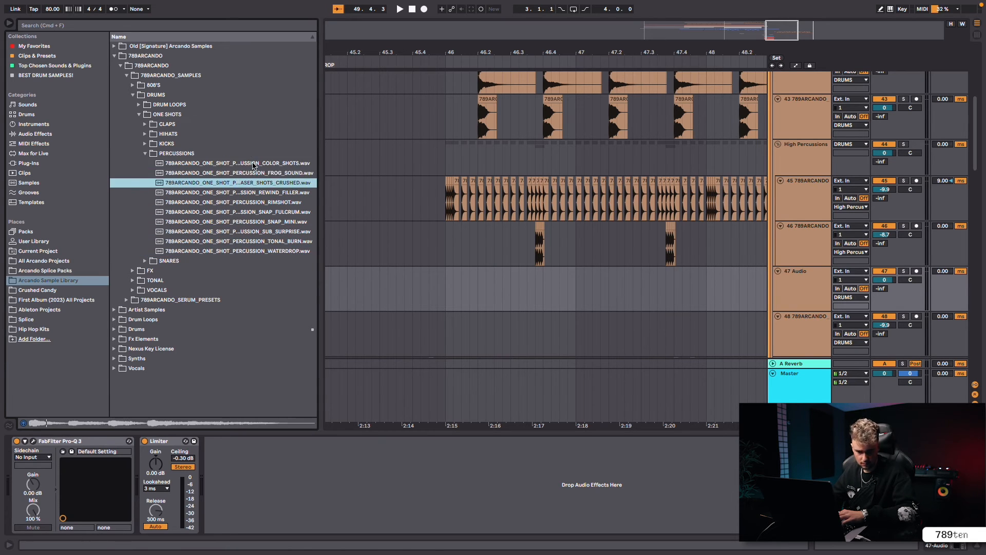
key(Down)
Audition the samples in the DRUM LOOPS folder, ending on 789ARCANDO_100_DRUM_LOOP_COLOR_BASS_NO_KICK.wav.
click(145, 105)
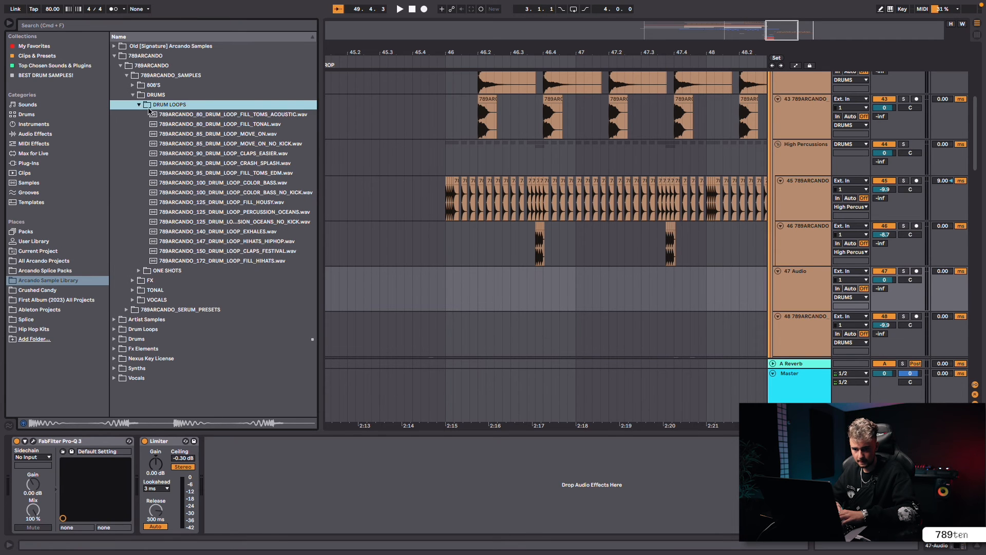
click(180, 124)
key(Down)
key(Down)
key(Down)
key(Down)
key(Down)
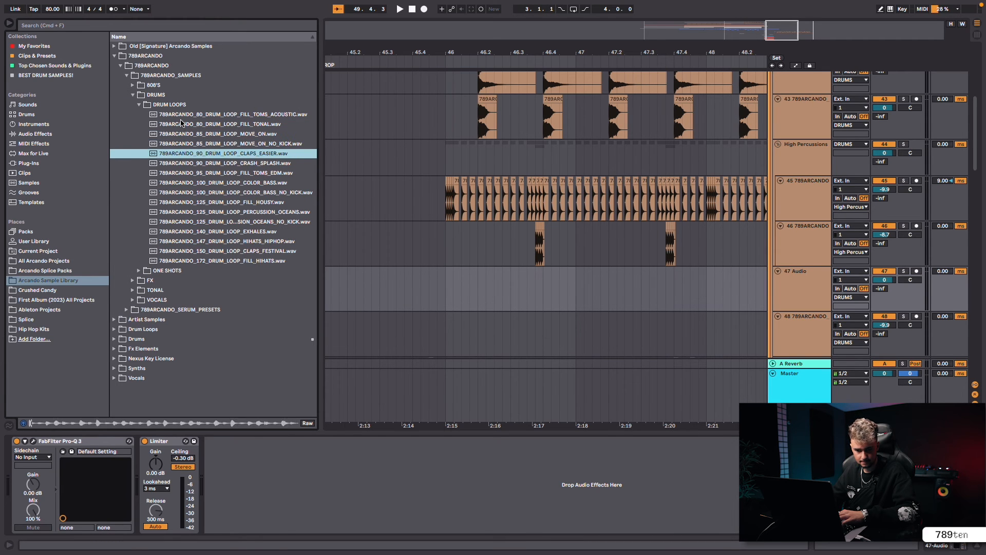
key(Down)
key(Down)
key(Down)
key(Down)
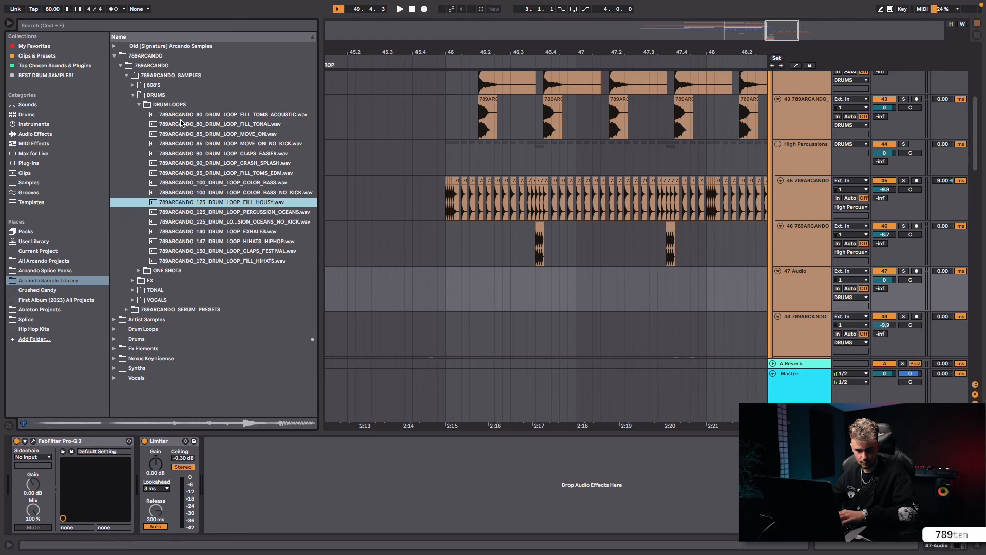
key(Up)
key(Up)
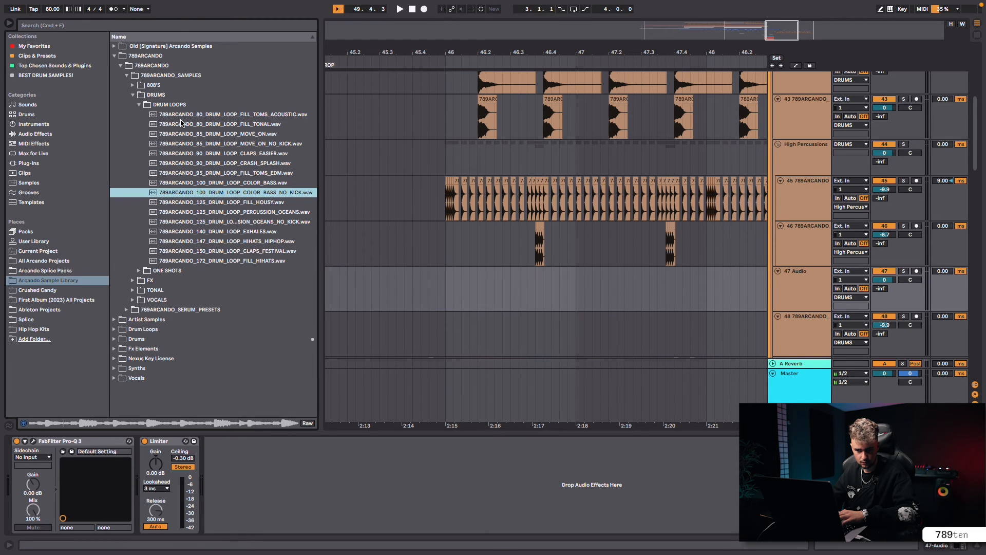
Place the COLOR_BASS_NO_KICK drum loop on the new track at 46.1.1, solo the track and play it.
drag(366, 228, 471, 270)
click(448, 285)
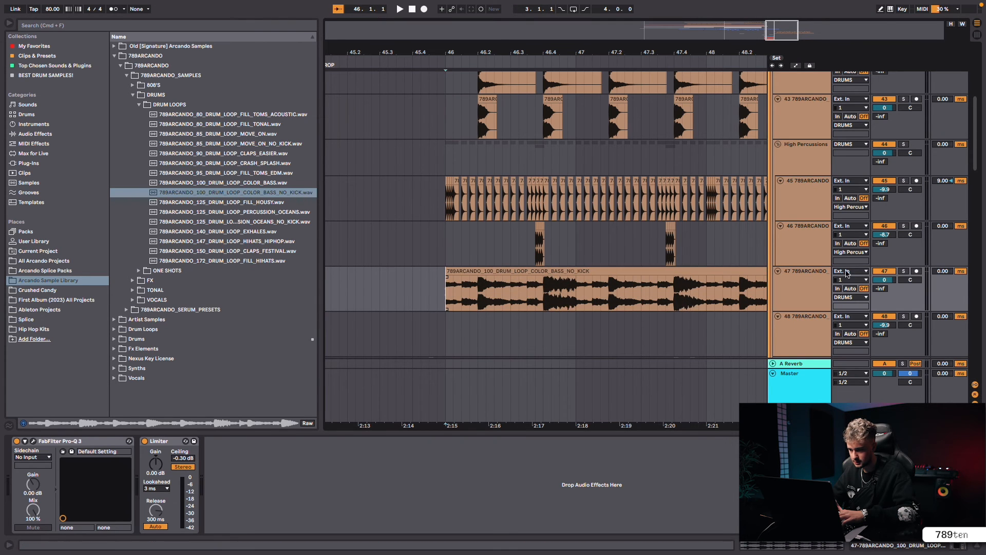
click(903, 271)
key(space)
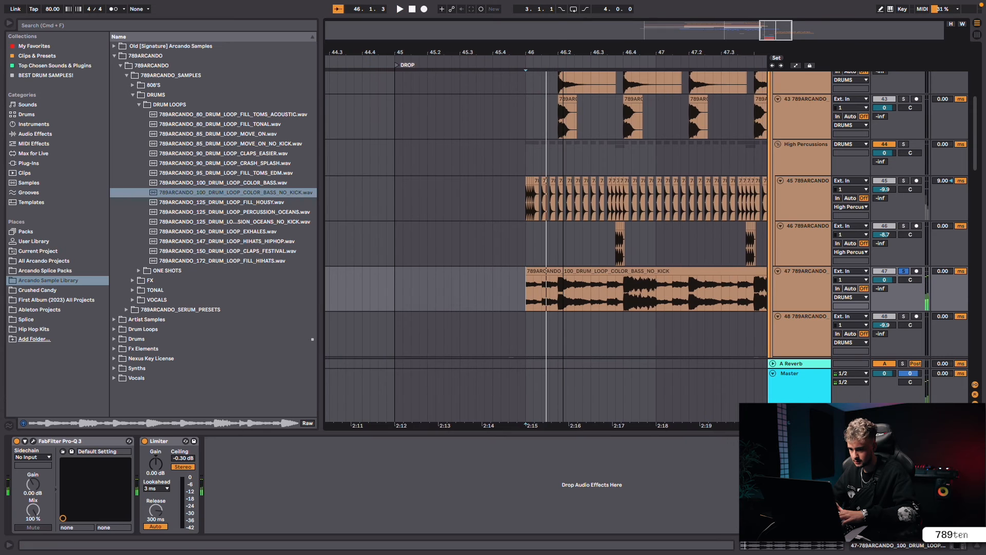
drag(563, 53, 564, 82)
key(space)
click(488, 303)
click(496, 302)
key(space)
scroll(513, 301, left, 1)
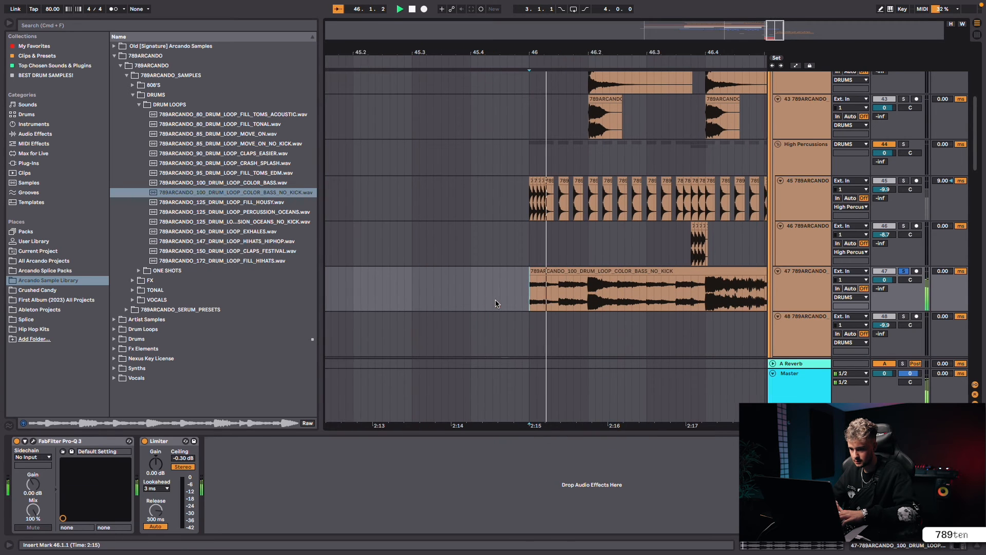
scroll(533, 300, right, 1)
Duplicate the loop's first beat from 46.1.1 onto 46.2.1 and 46.3.1 and listen to the repeats.
drag(553, 303, 496, 301)
key(ctrl+d)
key(ctrl+d)
key(space)
scroll(496, 297, right, 3)
scroll(496, 296, down, 1)
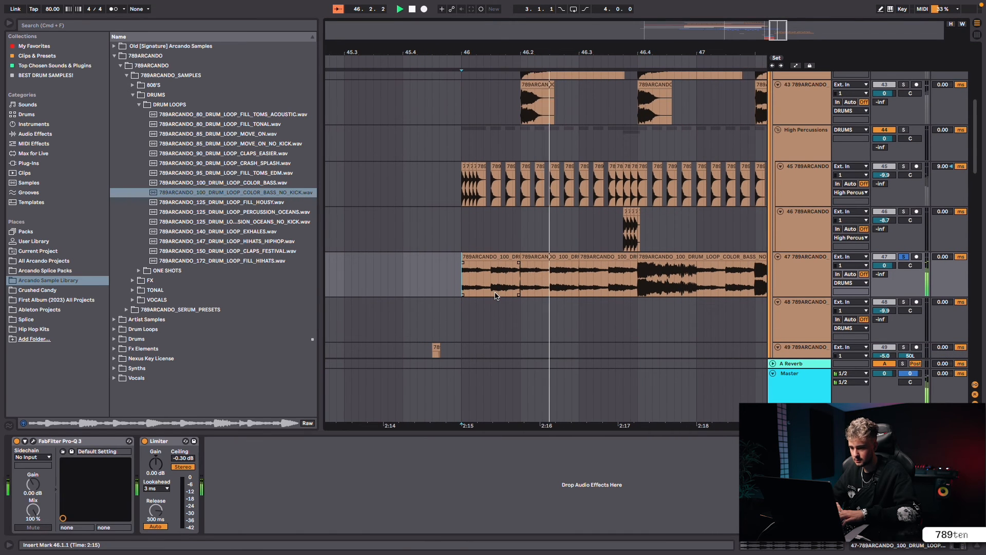
key(space)
Duplicate the one-beat loop piece at 46.3.1 onto 46.4.1 and play the loop from 47.1.1.
click(490, 260)
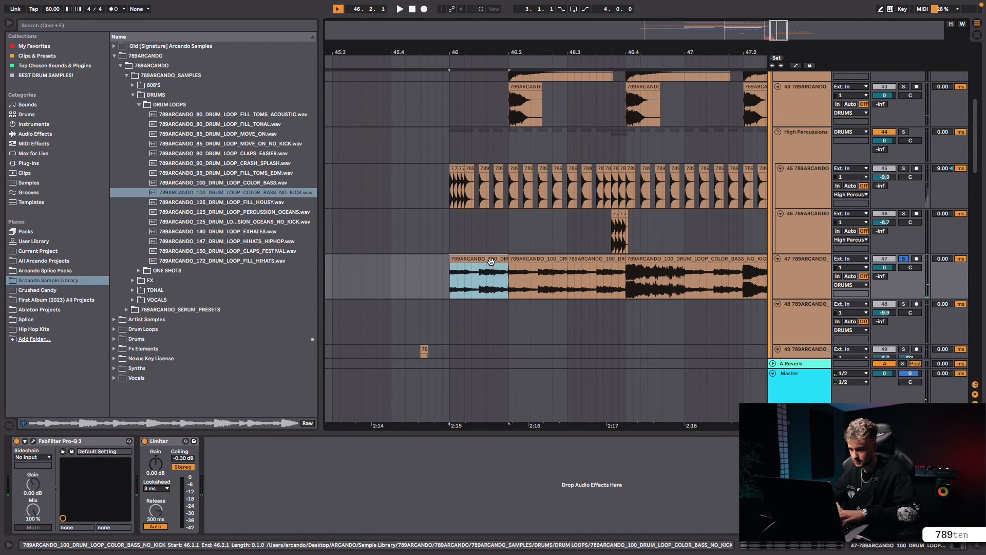
click(626, 280)
click(606, 260)
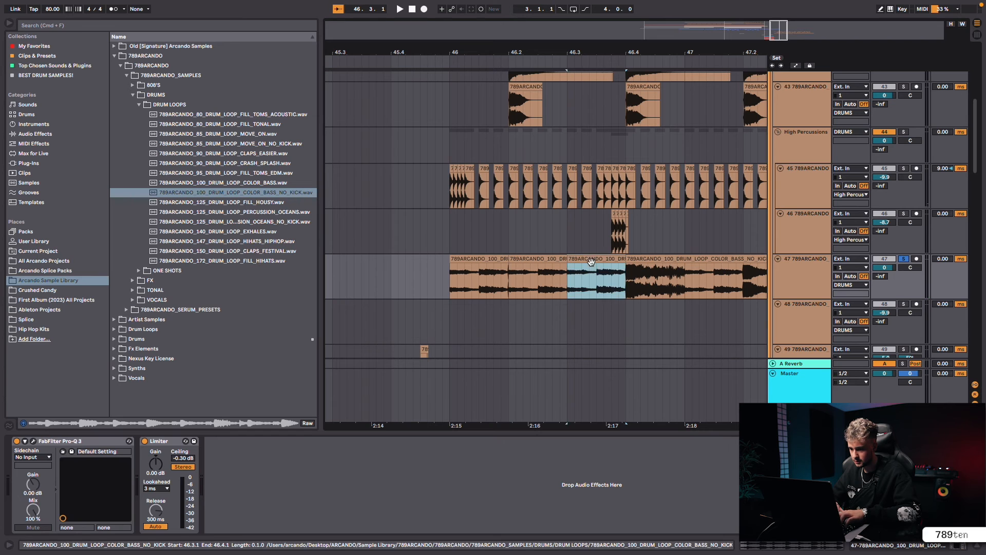
key(ctrl+d)
click(689, 288)
key(space)
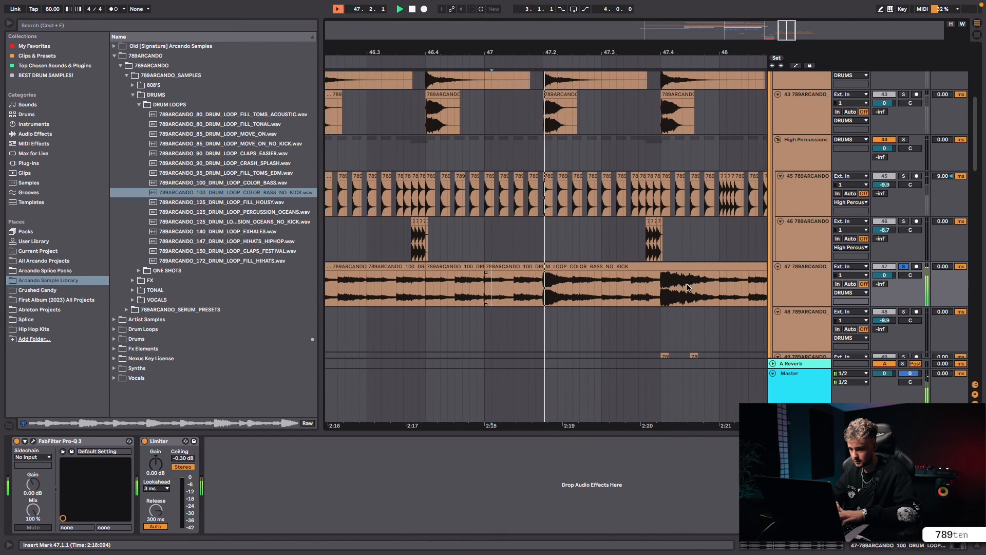
scroll(689, 287, down, 1)
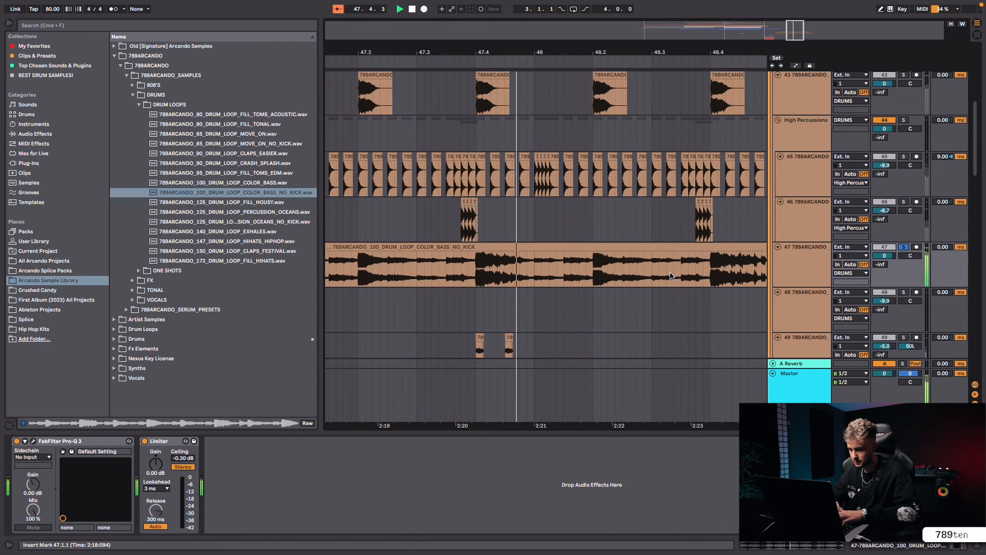
key(space)
Delete the remaining drum loop from 47.1.1 to 50.1.1 and play the repeated beats of bar 46.
scroll(637, 267, left, 5)
click(600, 257)
key(Delete)
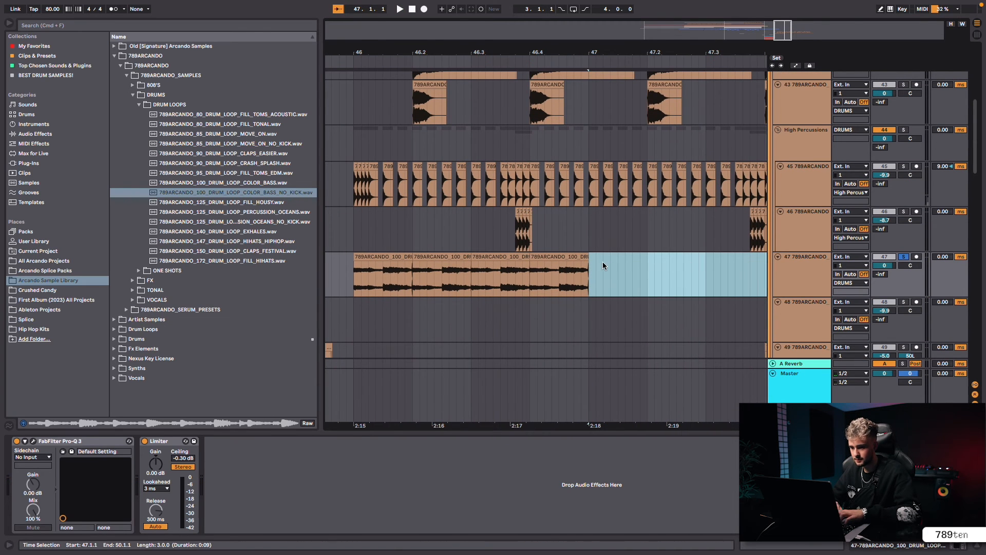
scroll(564, 269, left, 3)
click(482, 264)
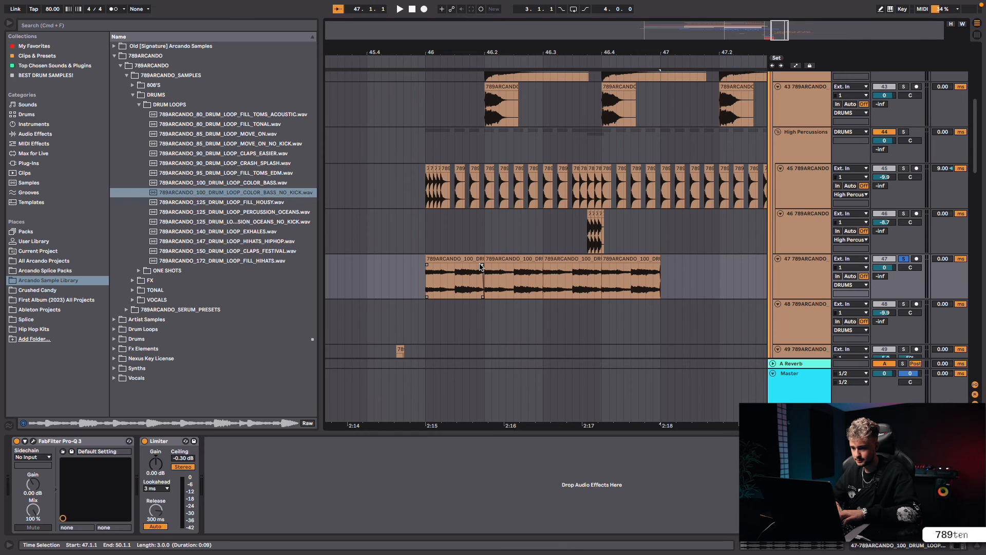
click(429, 274)
key(space)
scroll(432, 276, right, 2)
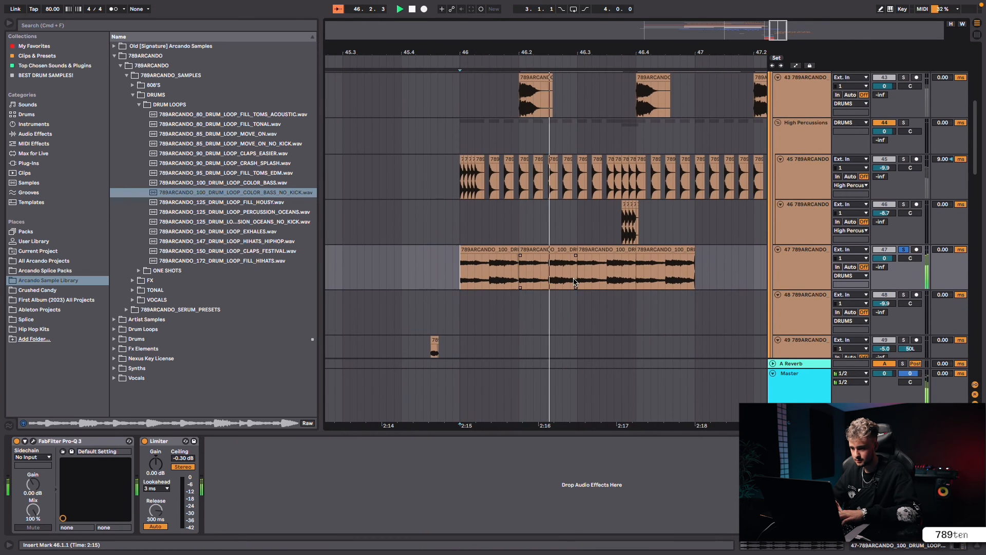
Move the drum loop track into the High Percussions group, directly below the main hi-hat track.
scroll(570, 280, right, 1)
click(811, 277)
drag(791, 169, 791, 201)
Solo the High Percussions group and lower the drum loop track's volume to -4.7 dB during playback.
drag(900, 139, 904, 134)
click(905, 130)
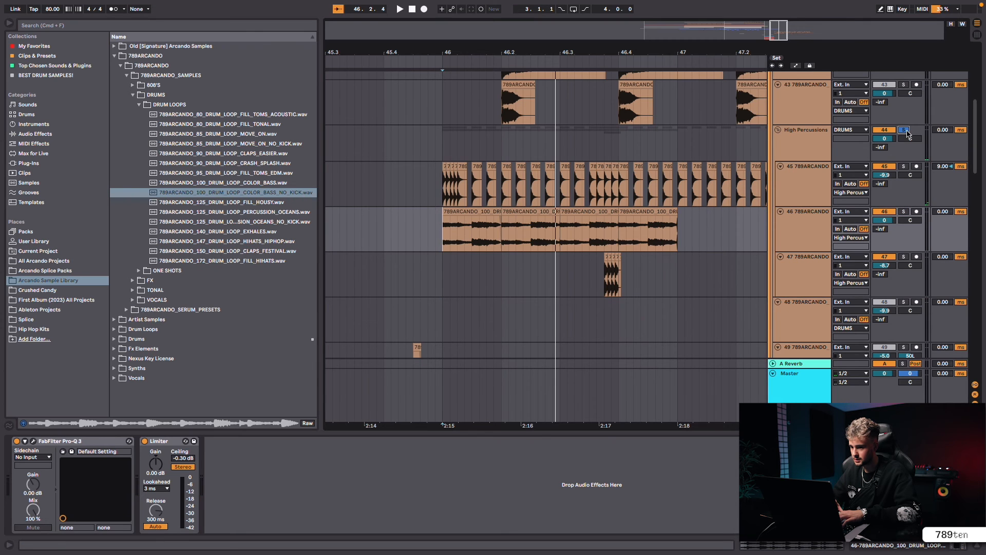
key(space)
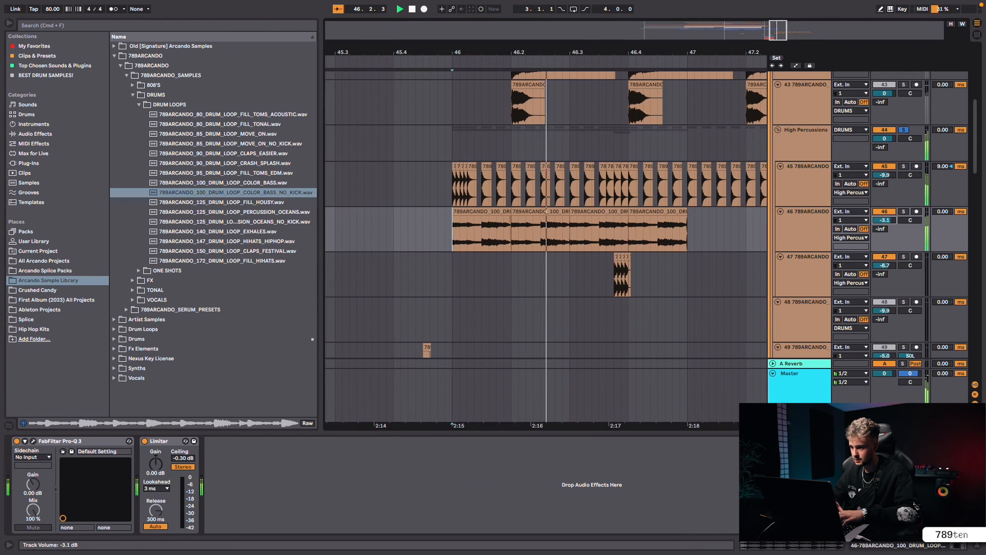
key(space)
Duplicate the one-beat drum loop piece onto 47.1.1 and 47.2.1.
click(532, 215)
key(super+d)
scroll(671, 228, left, 2)
scroll(671, 229, up, 1)
key(super+d)
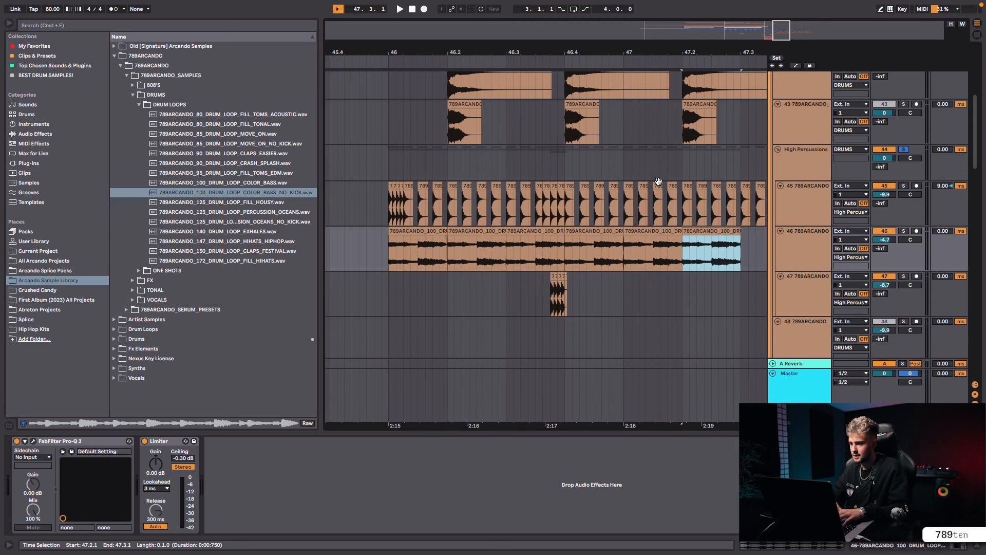
Play the drums from 46.1.1 and take the High Percussions group off solo to hear the full beat.
scroll(658, 182, left, 2)
scroll(658, 181, up, 1)
click(393, 62)
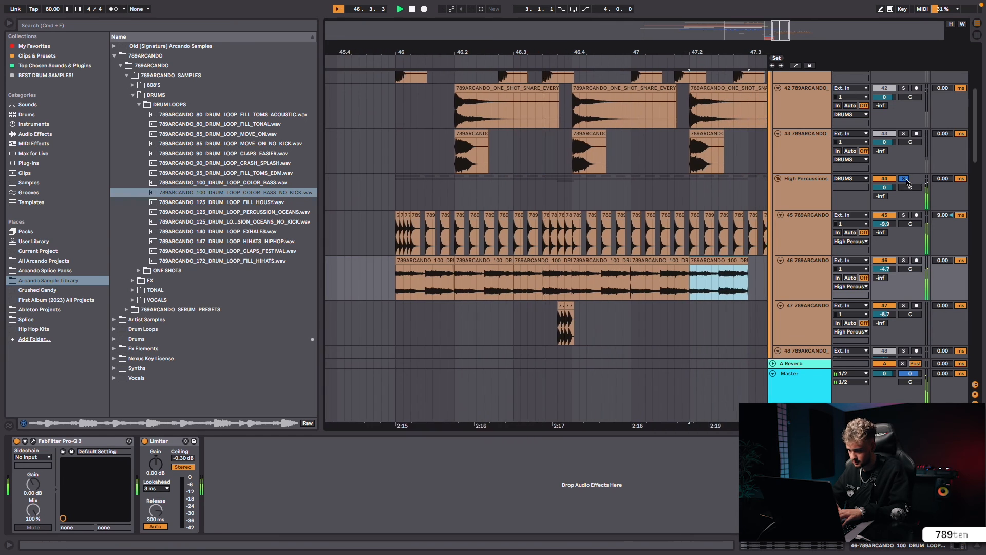
key(space)
scroll(677, 206, left, 3)
scroll(677, 206, up, 1)
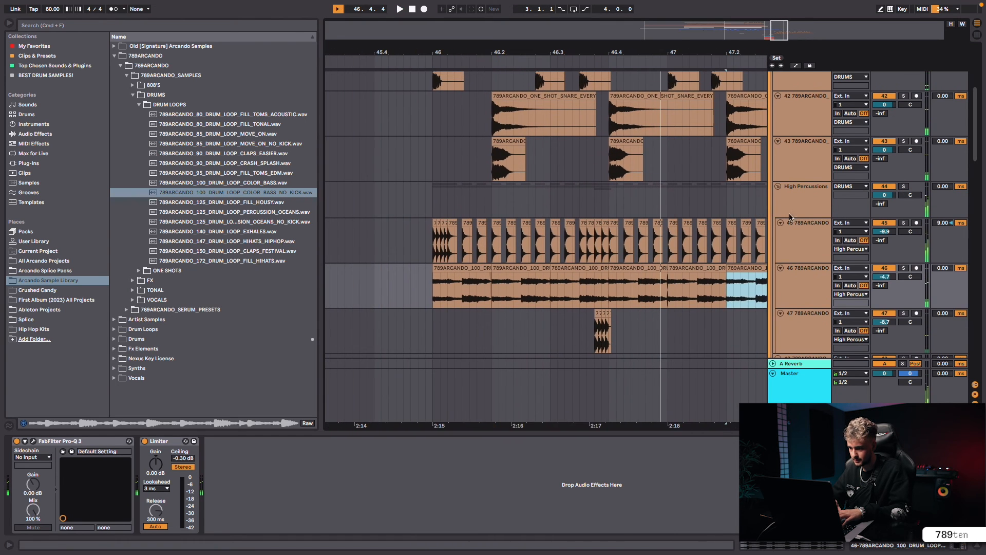
Add an EQ Eight to the High Percussions group with a low cut and a 5.33 dB boost at 10 kHz.
click(802, 215)
click(196, 26)
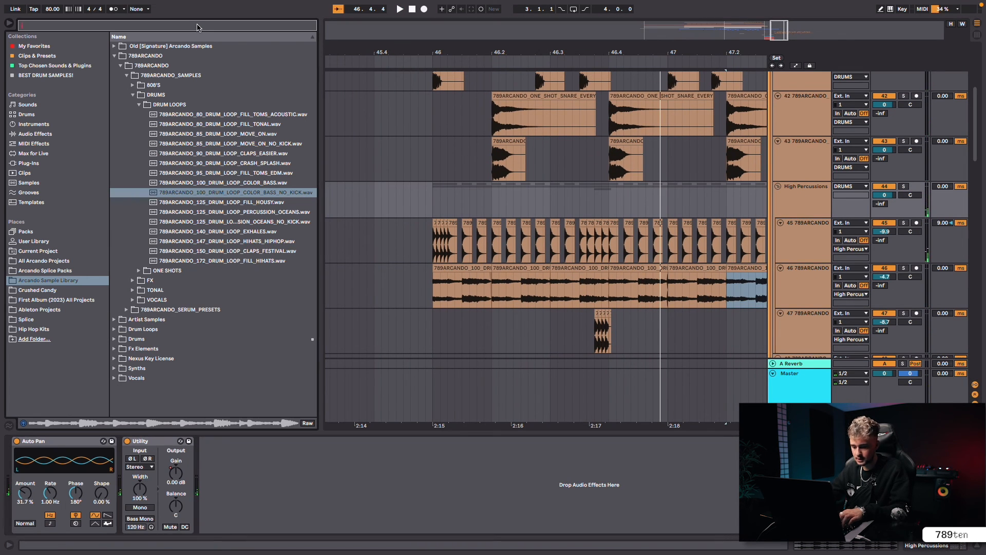
text(eq8)
click(146, 48)
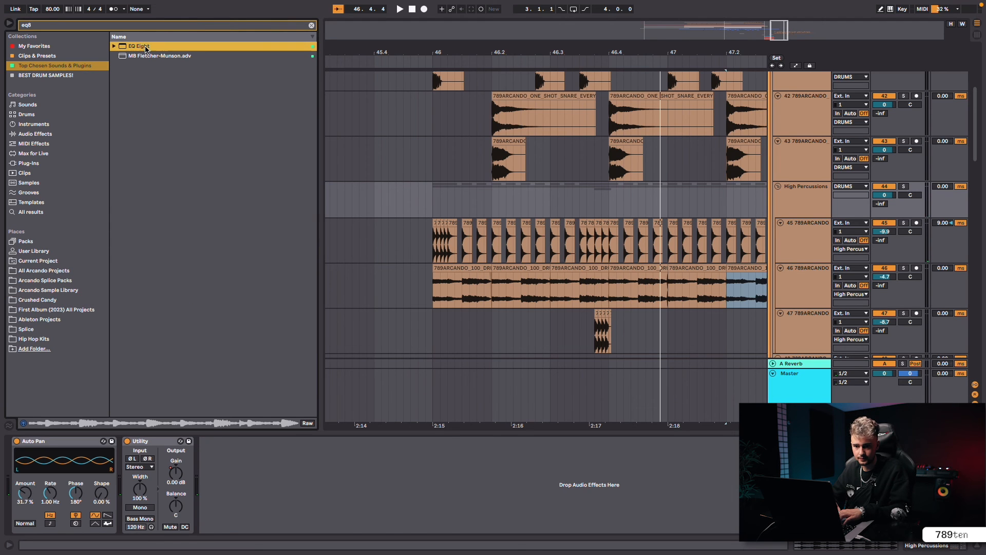
drag(132, 371, 283, 496)
click(244, 521)
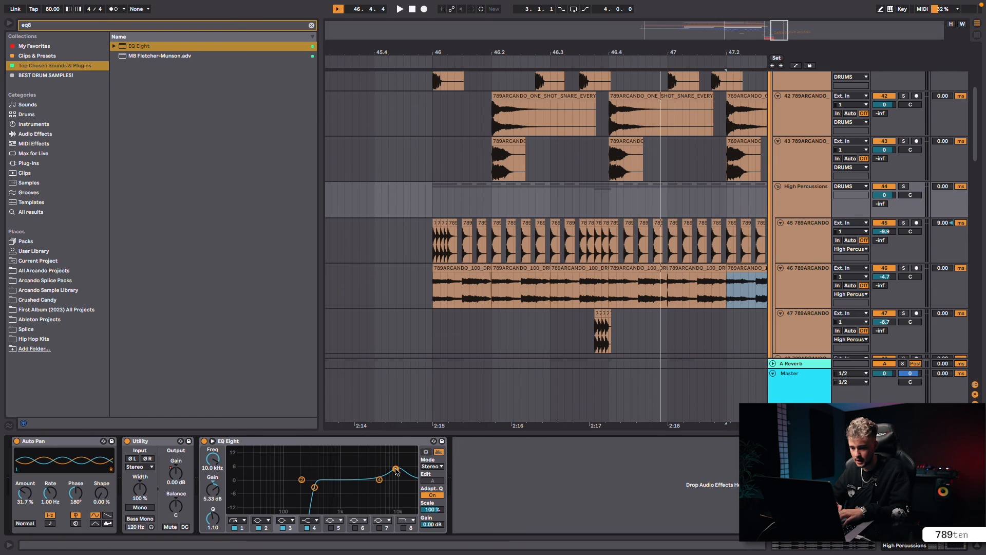
Lower the drum loop track's volume during playback and duplicate its one-beat piece onto 47.3.1.
click(484, 56)
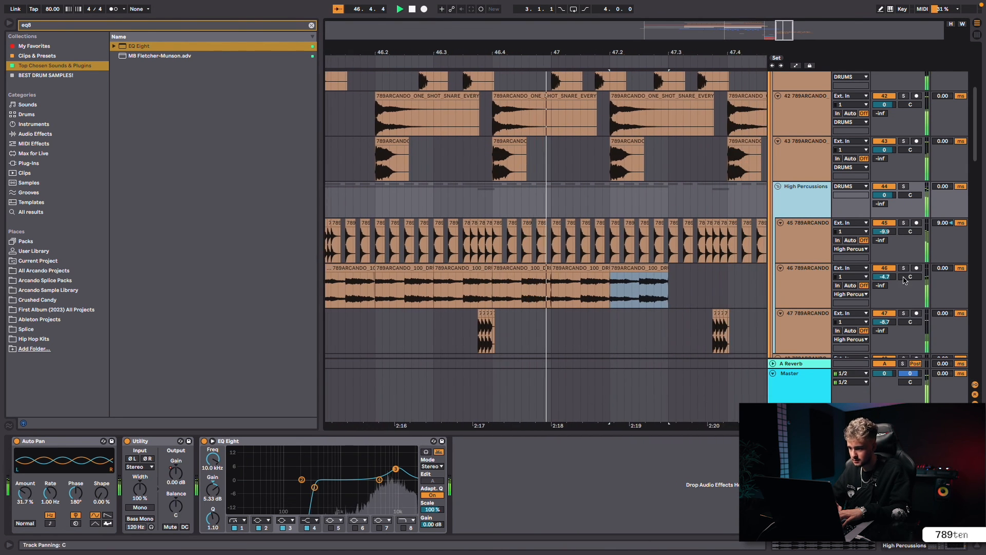
drag(884, 277, 884, 279)
key(ctrl+d)
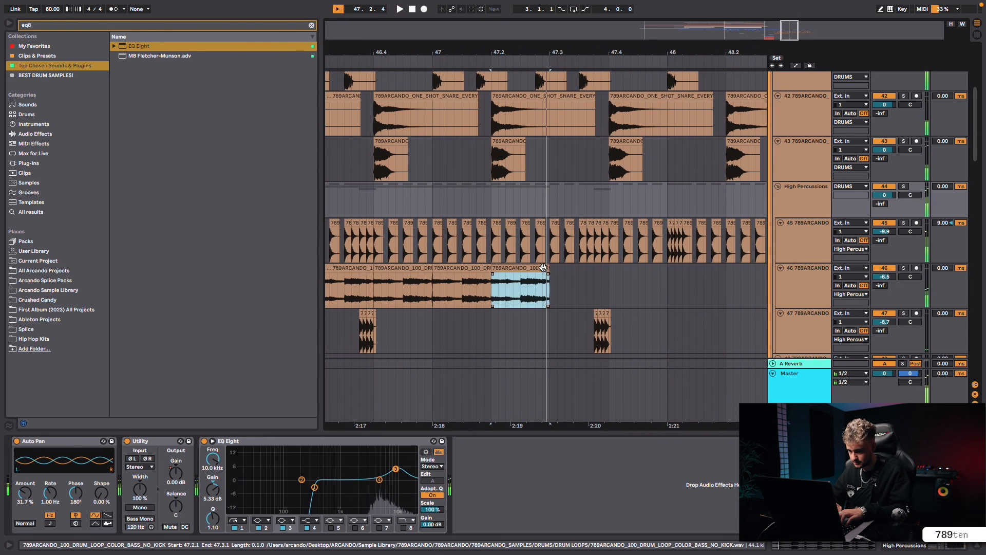
key(space)
key(space)
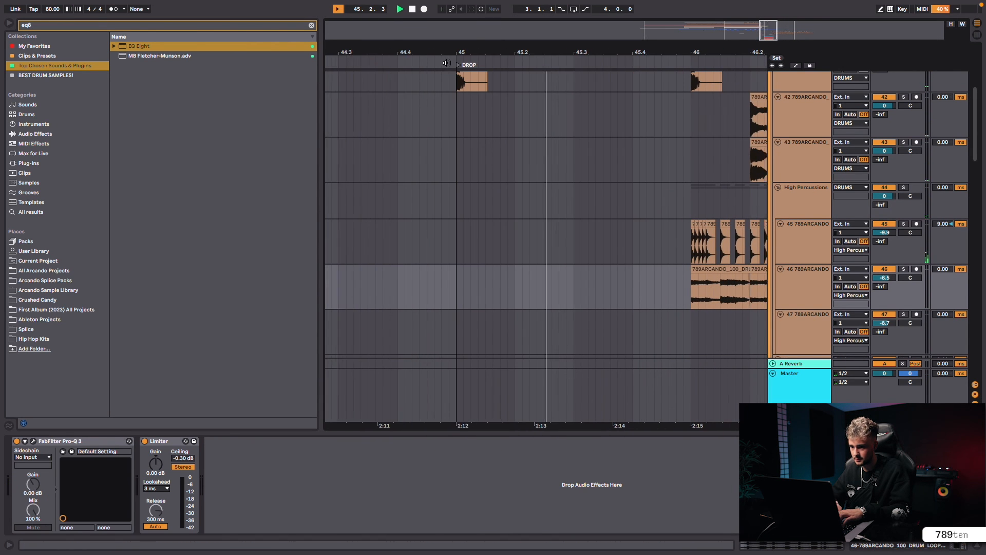
Play the start of the drop again and lower the drum loop track's volume to -9.8 dB.
drag(459, 53, 460, 25)
drag(518, 41, 515, 60)
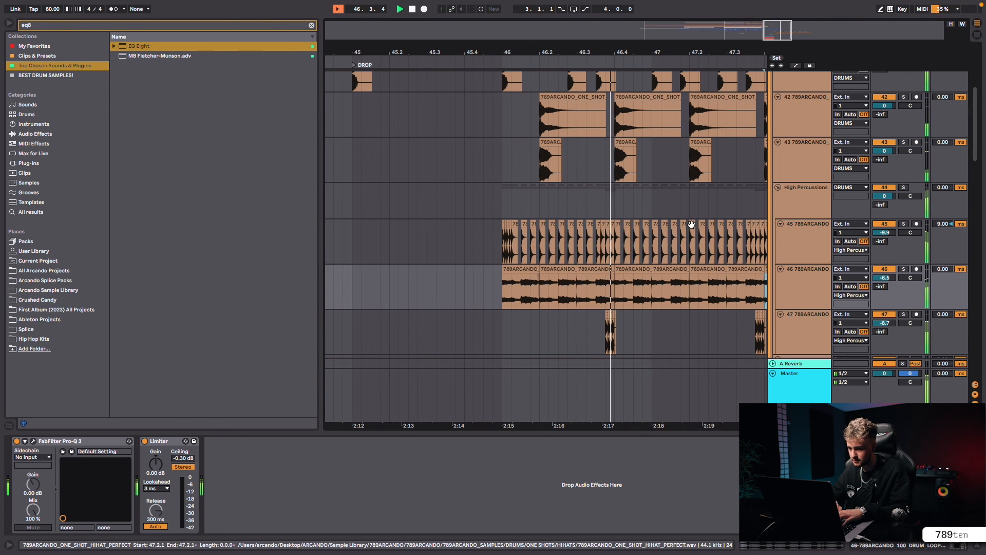
drag(884, 278, 885, 275)
scroll(664, 267, right, 5)
scroll(663, 270, left, 2)
key(space)
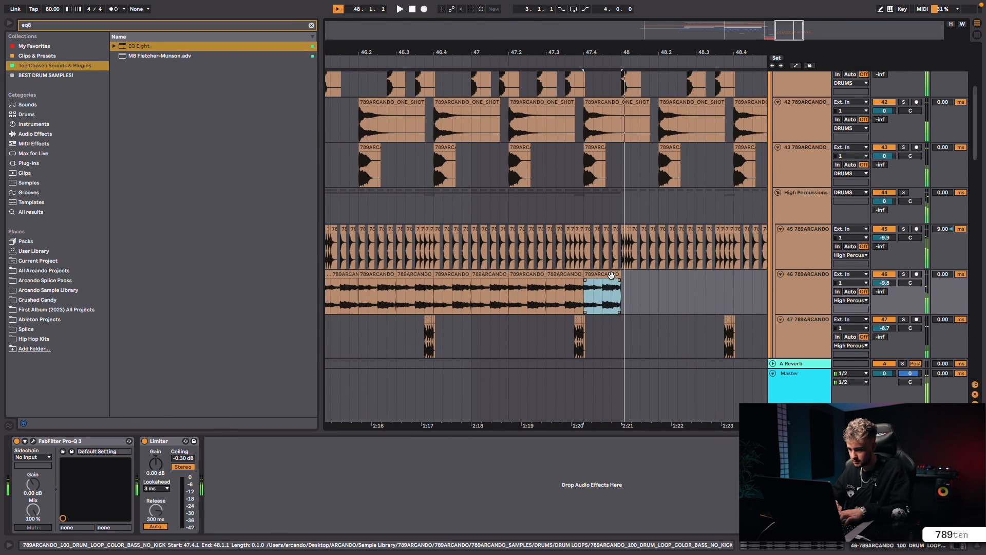
Solo the High Percussions group to audition its Glue Compressor presets in the drop, and take it off solo during playback.
scroll(611, 275, left, 4)
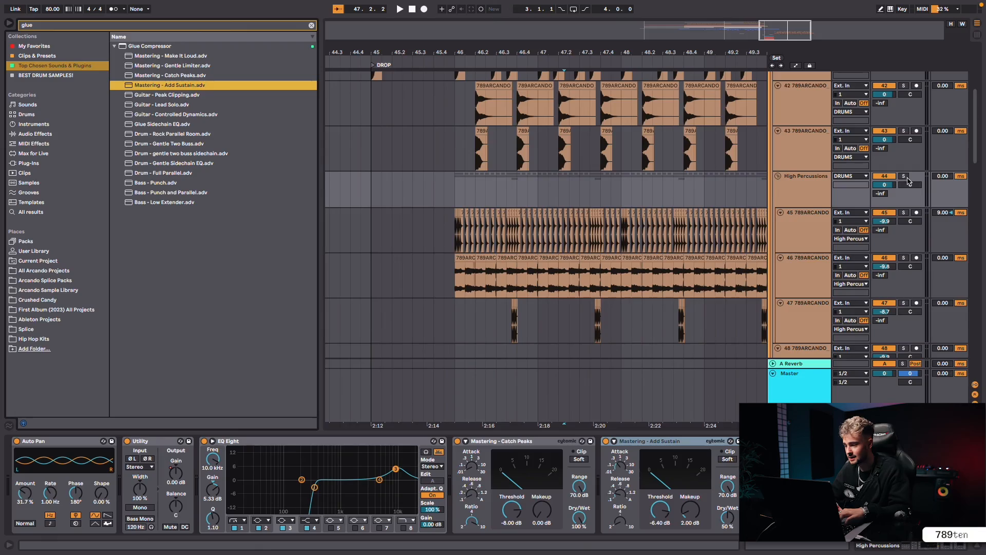
click(905, 177)
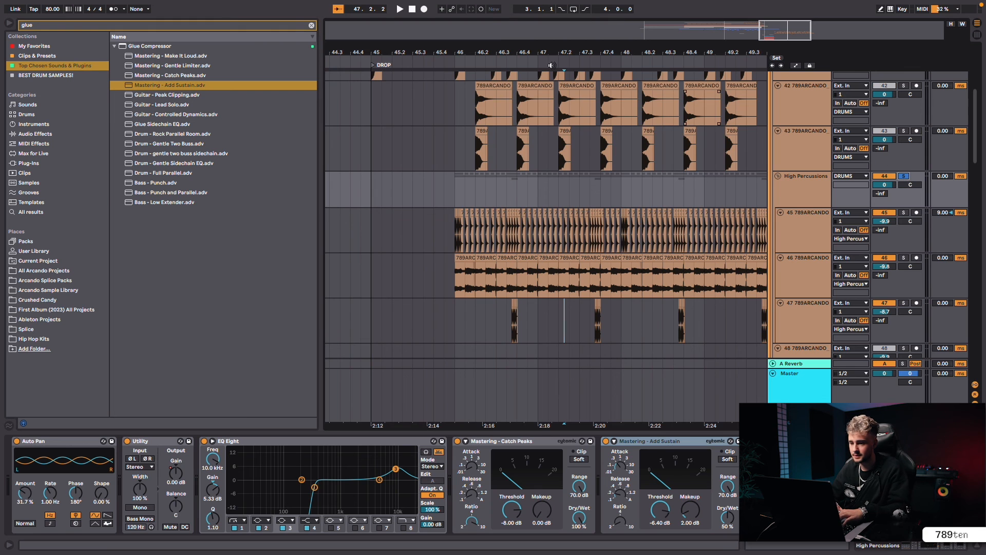
click(439, 63)
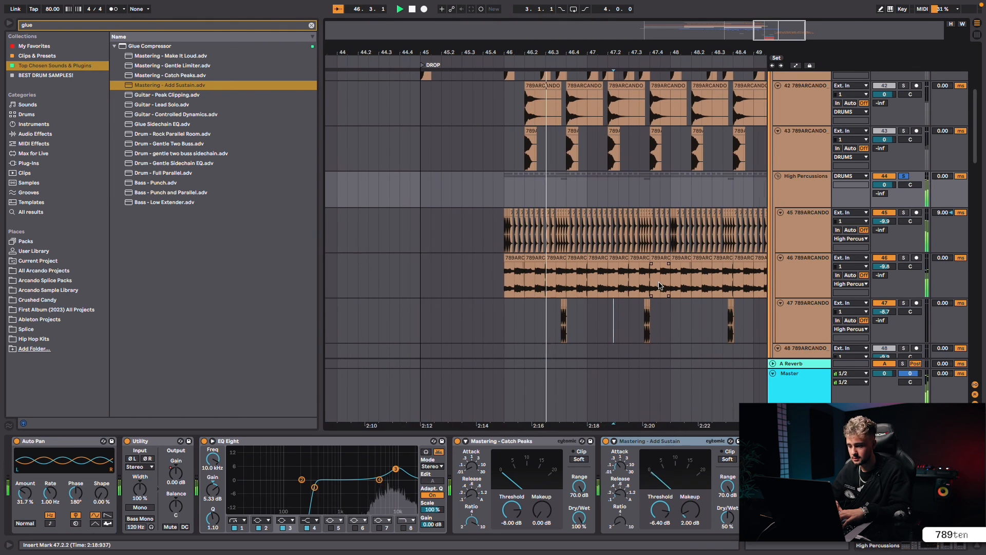
click(903, 176)
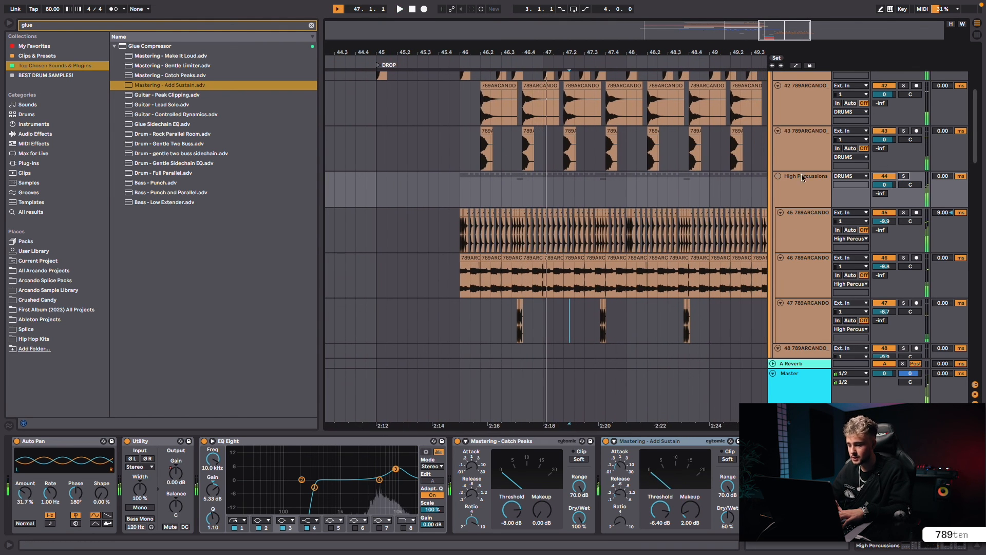
Play from about 43.2 through the drop and review the drum, FX and lead tracks.
scroll(611, 192, left, 5)
scroll(611, 192, up, 1)
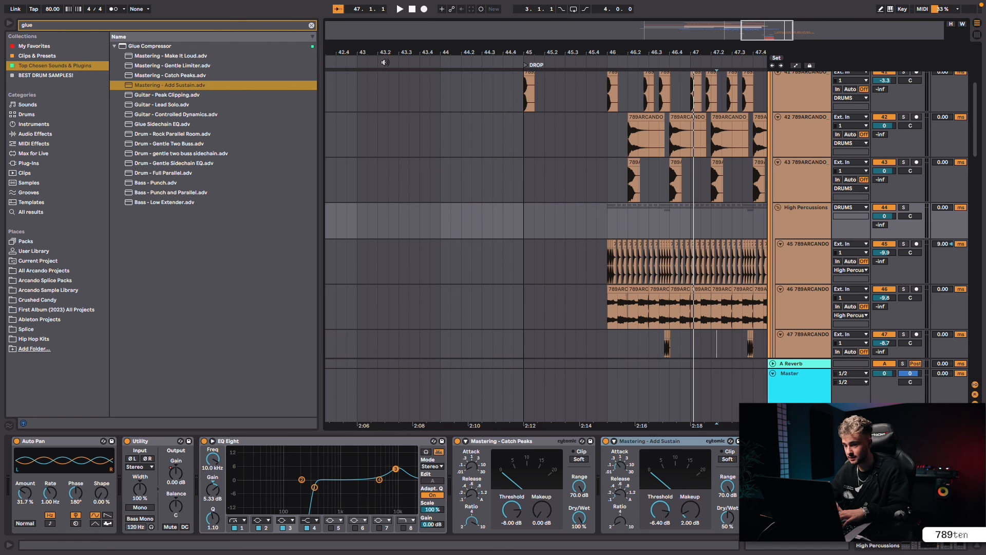
click(384, 62)
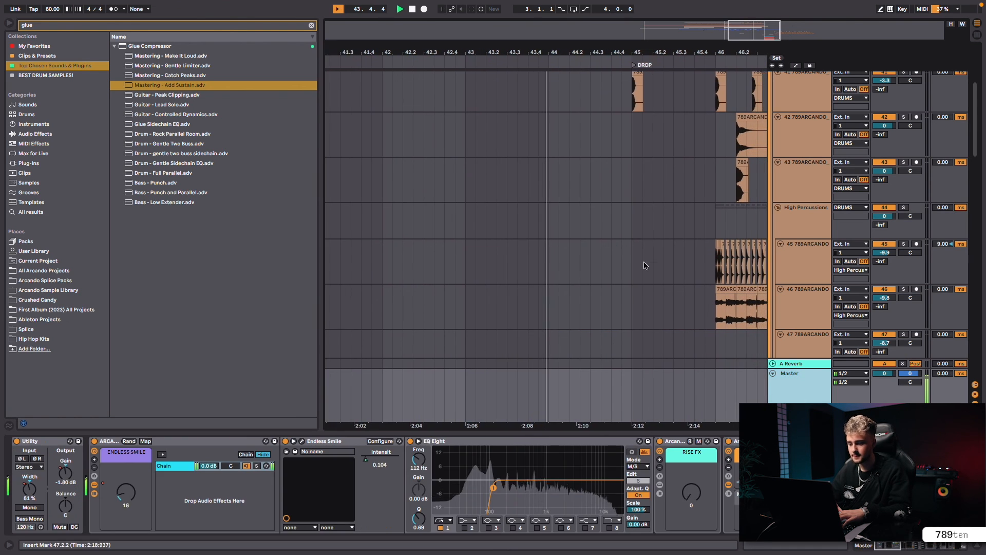
scroll(609, 242, down, 10)
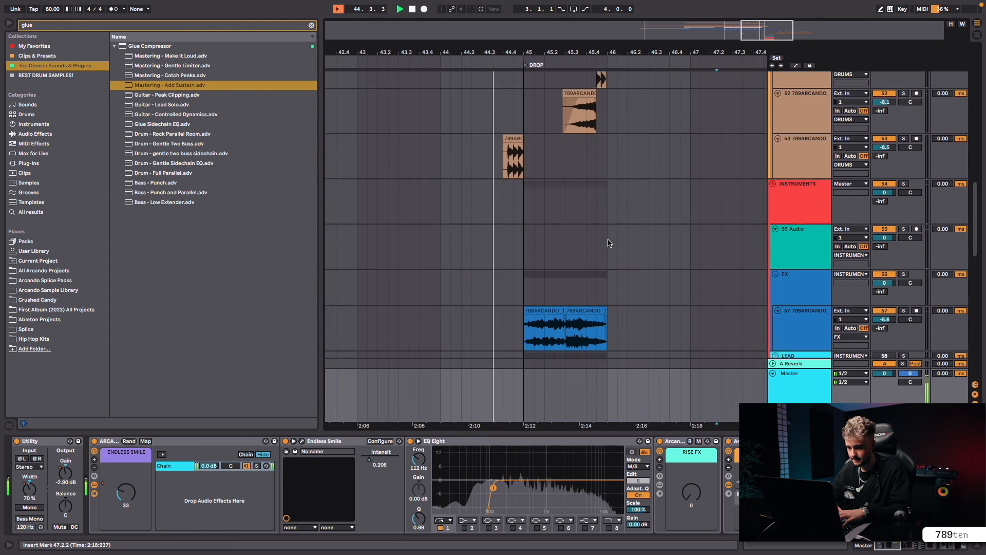
scroll(609, 243, down, 3)
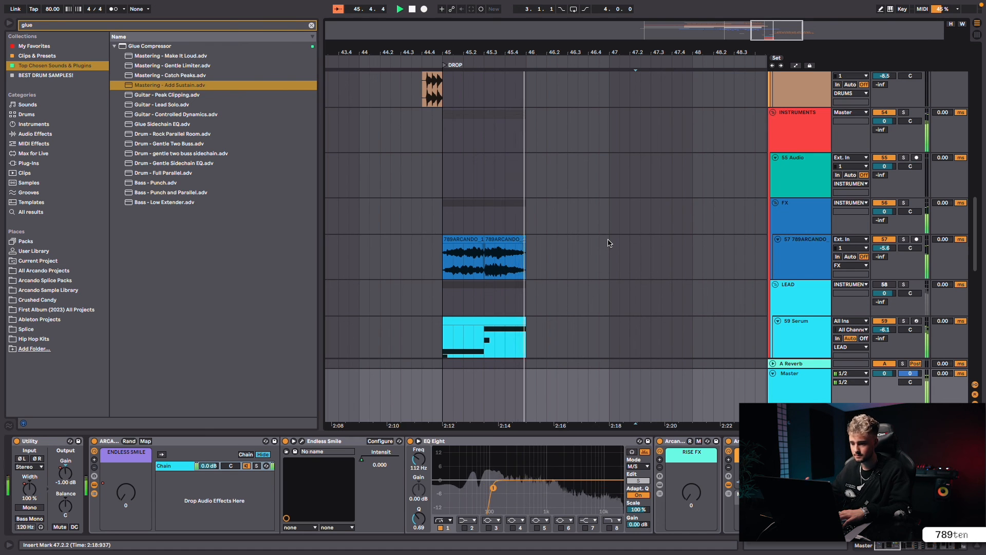
scroll(608, 243, up, 12)
scroll(608, 243, down, 2)
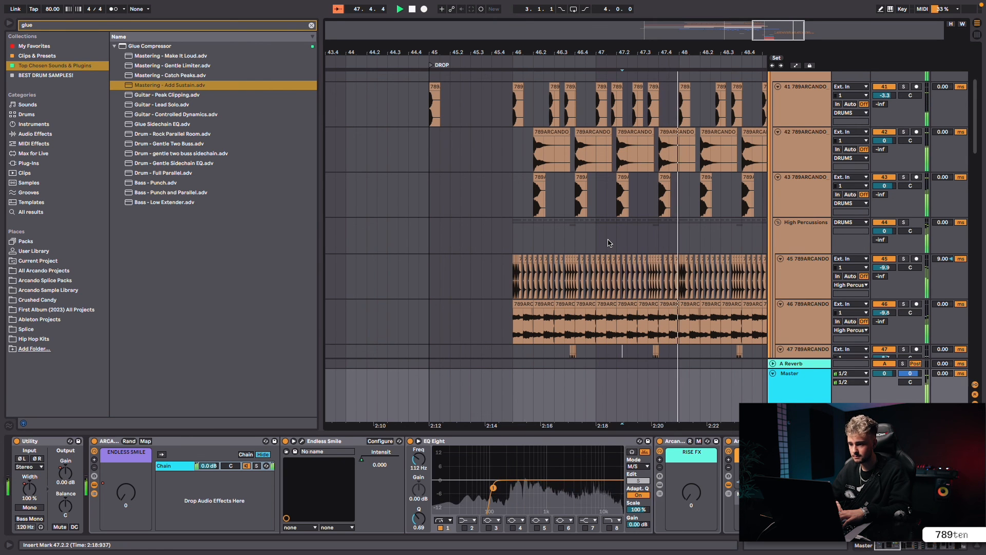
Boost the snare on track 42 by about 3 dB at 409 Hz with a Q of 1.246 in Pro-Q 3 during playback.
click(810, 143)
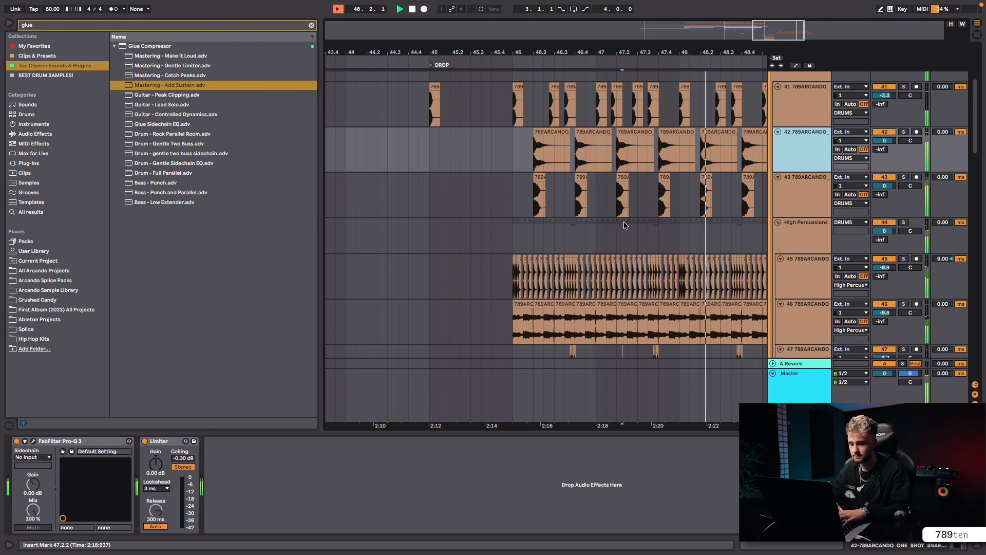
click(34, 441)
drag(451, 229, 338, 213)
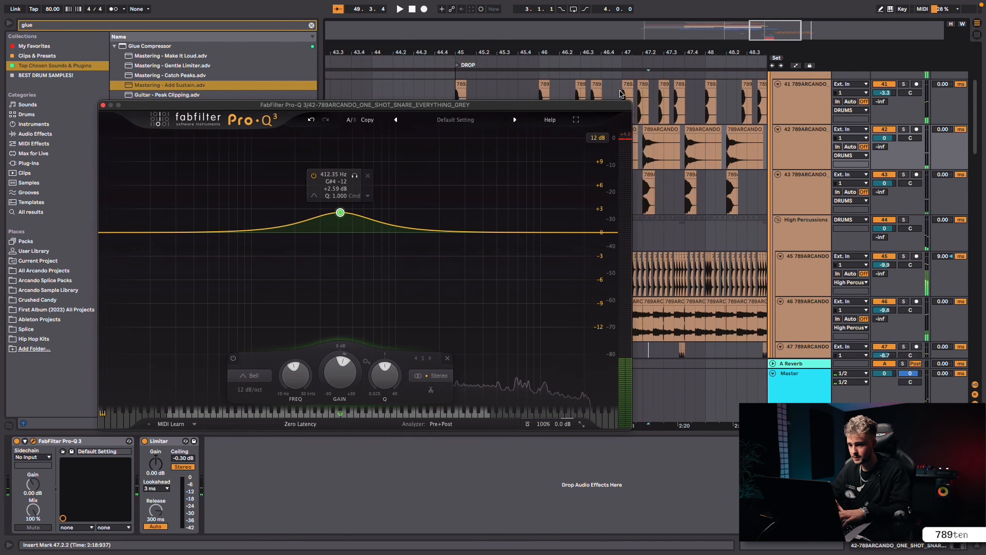
scroll(620, 94, left, 5)
click(693, 63)
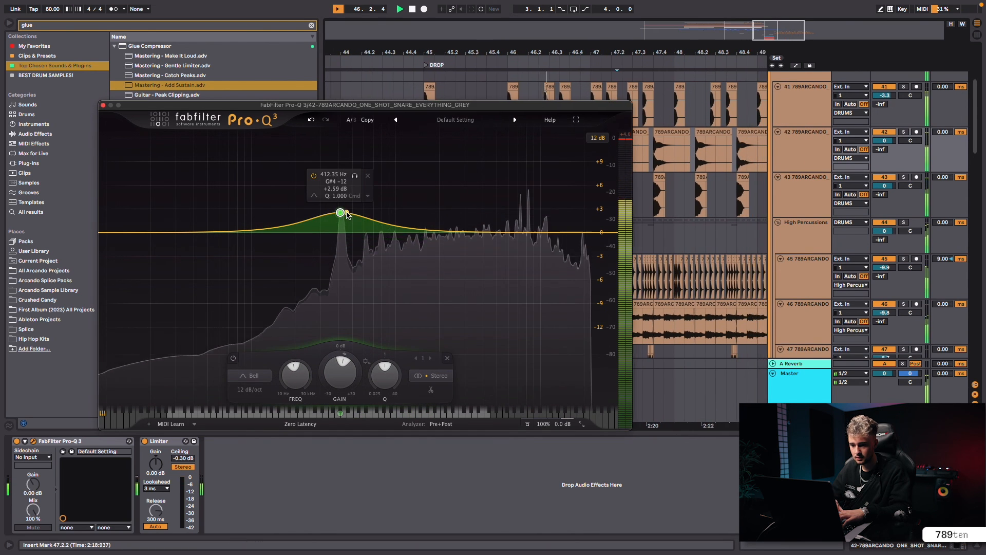
drag(340, 212, 339, 210)
scroll(339, 210, up, 5)
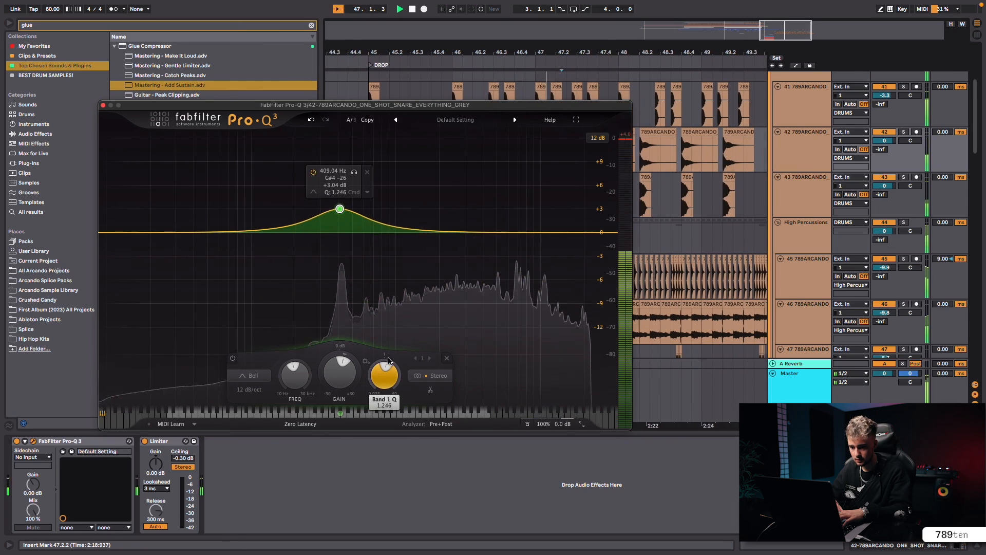